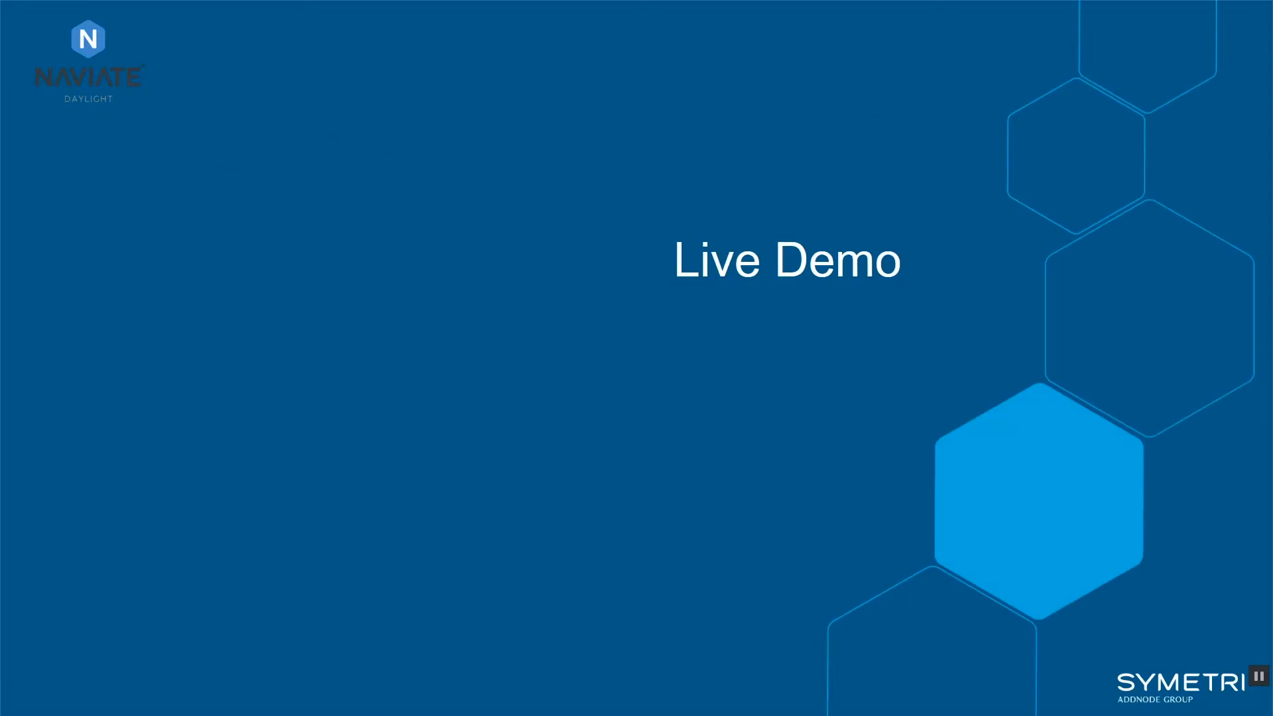
# - End the slideshow, switch to the apartment building model in Revit and start Naviate Daylight
pyautogui.press('Escape')
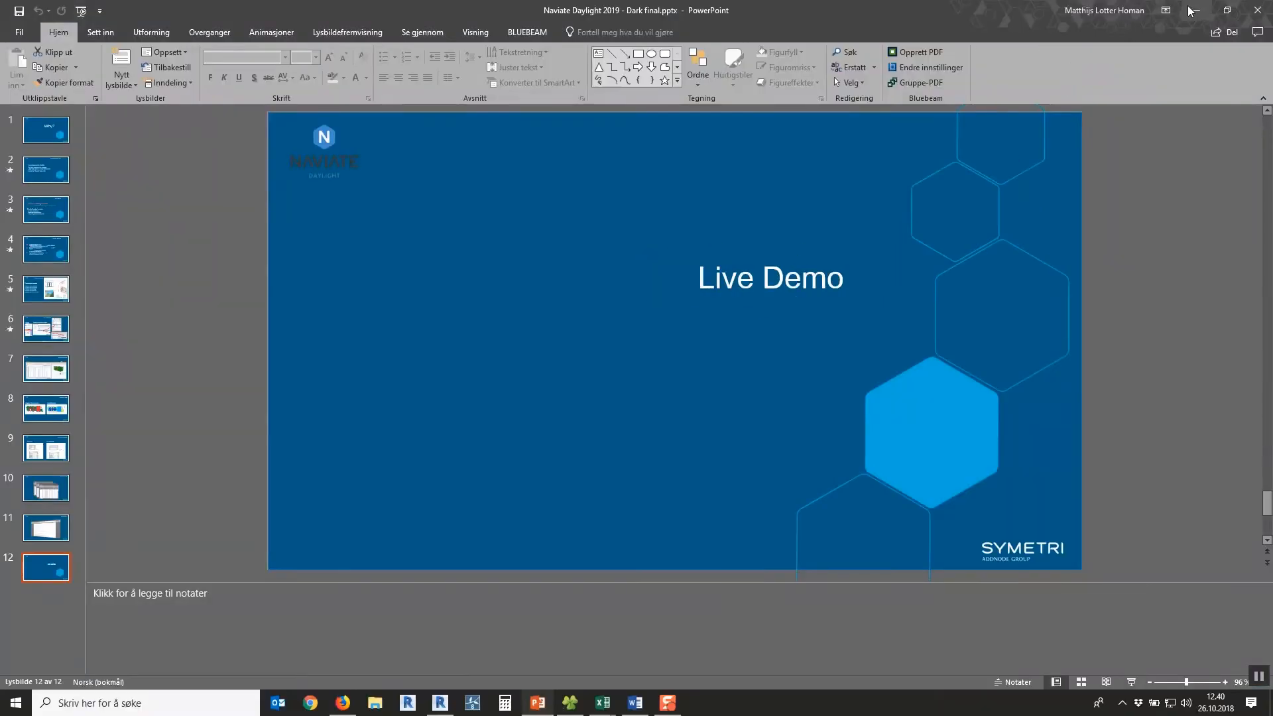
pyautogui.click(1198, 12)
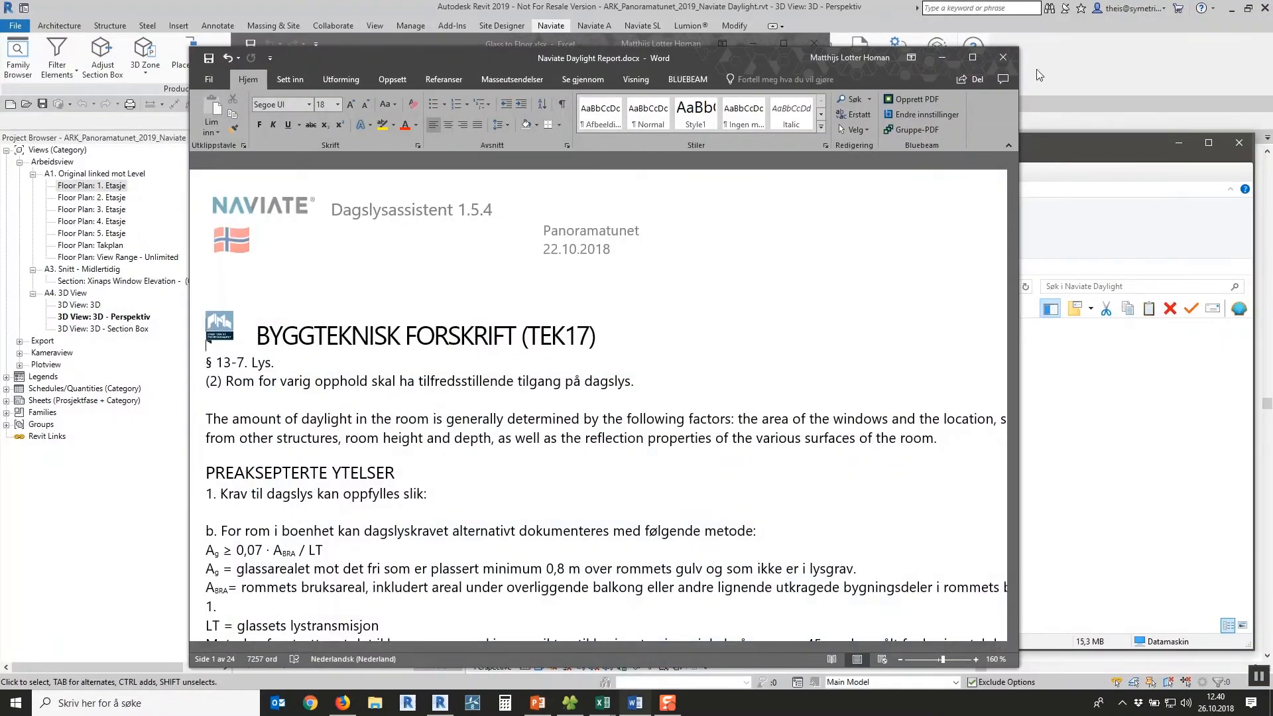
pyautogui.click(1111, 85)
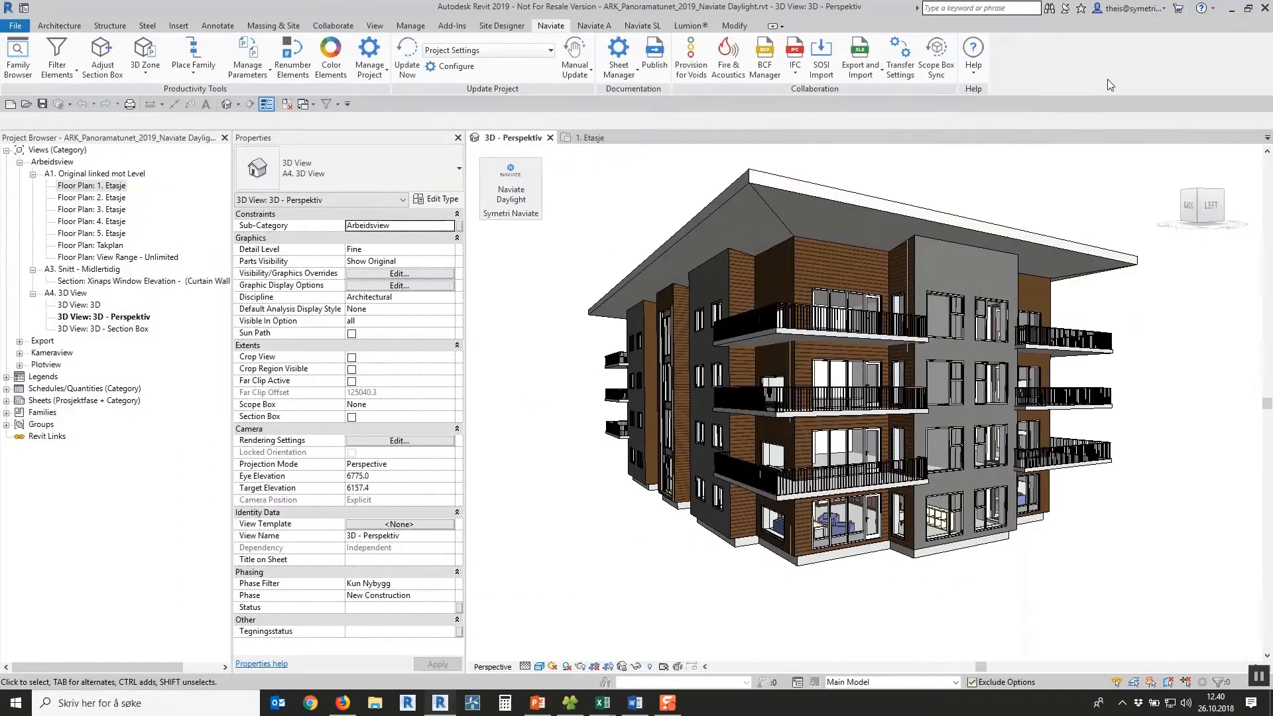
pyautogui.click(515, 200)
pyautogui.click(515, 190)
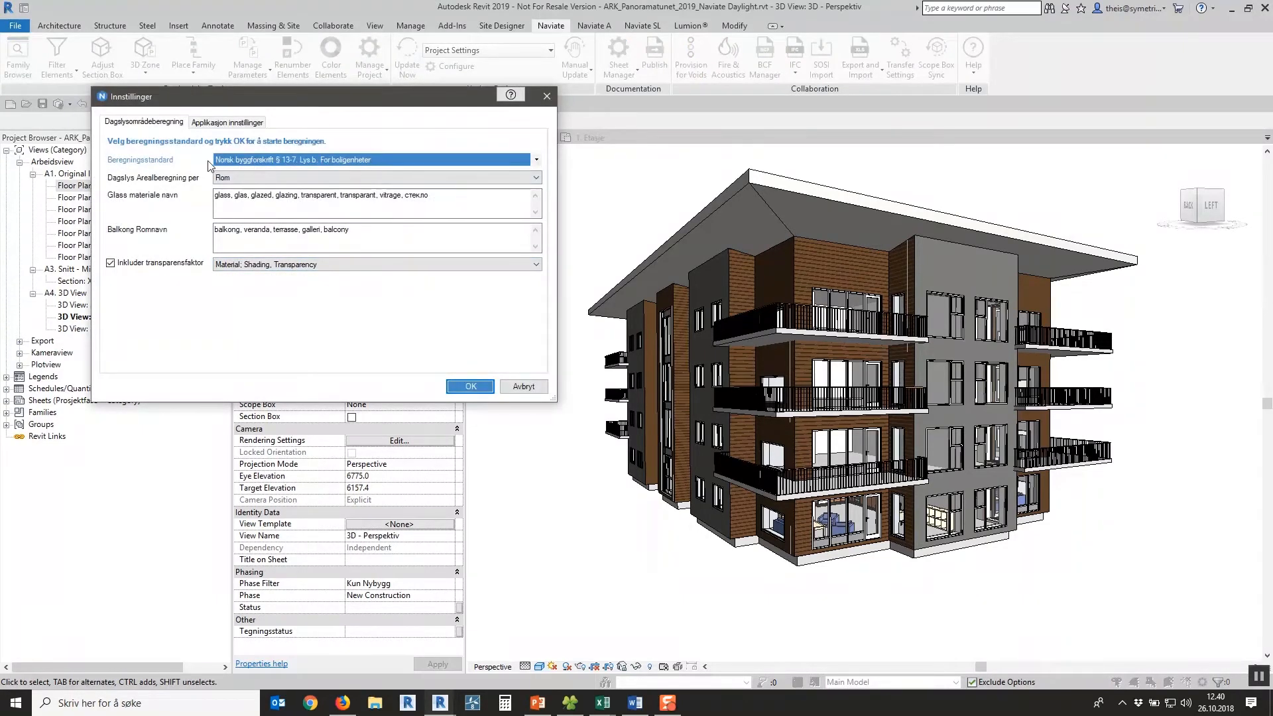
# - Set the Naviate Daylight language to English and return to the daylight area calculation settings
pyautogui.click(235, 123)
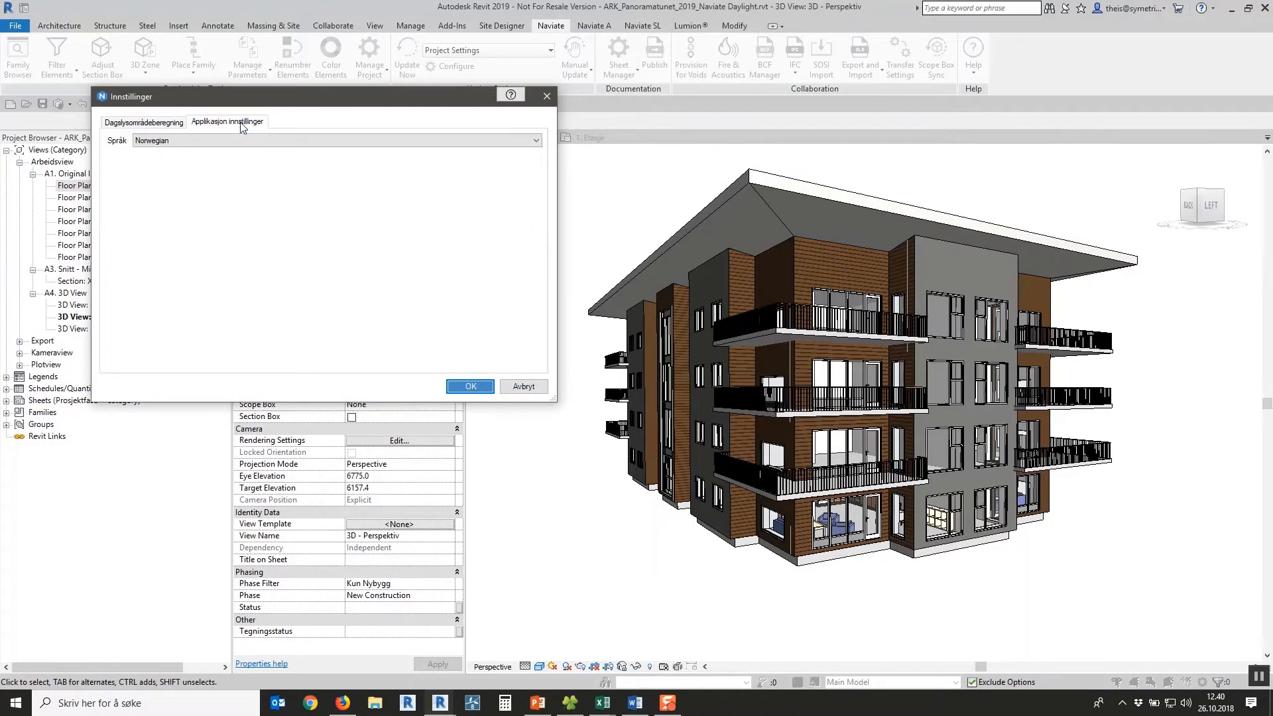
pyautogui.click(190, 141)
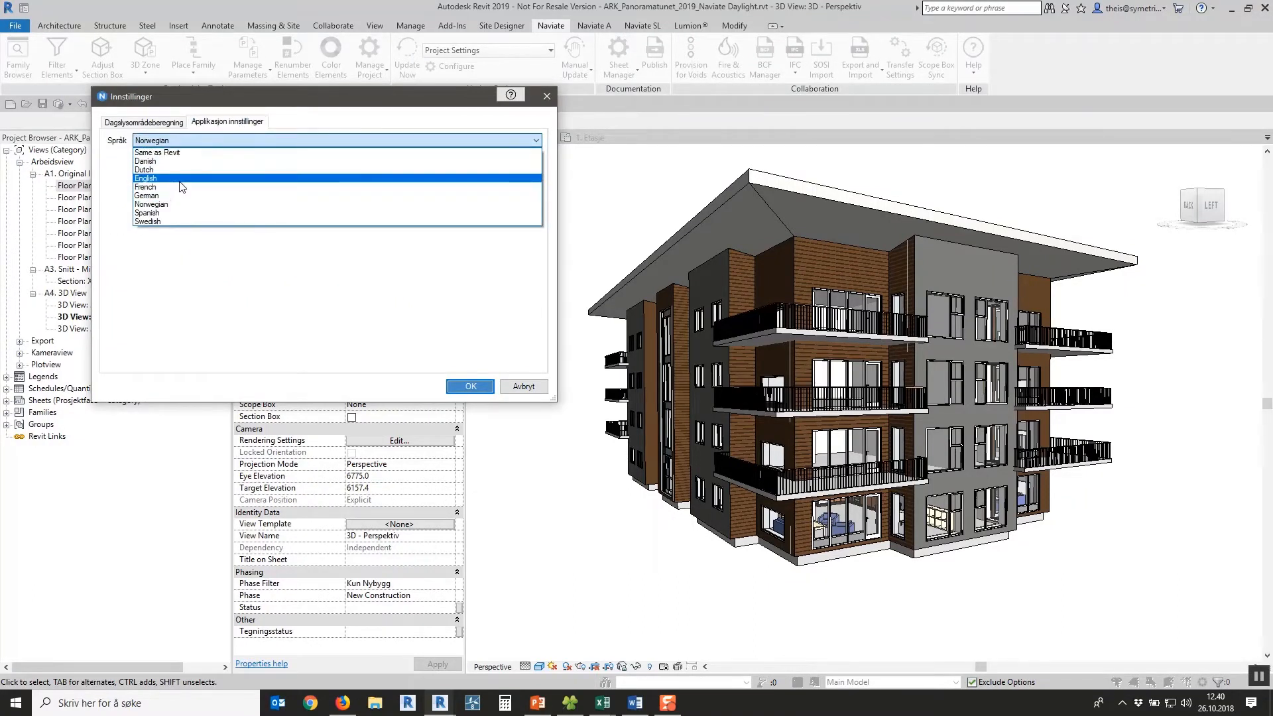
pyautogui.click(180, 186)
pyautogui.click(155, 126)
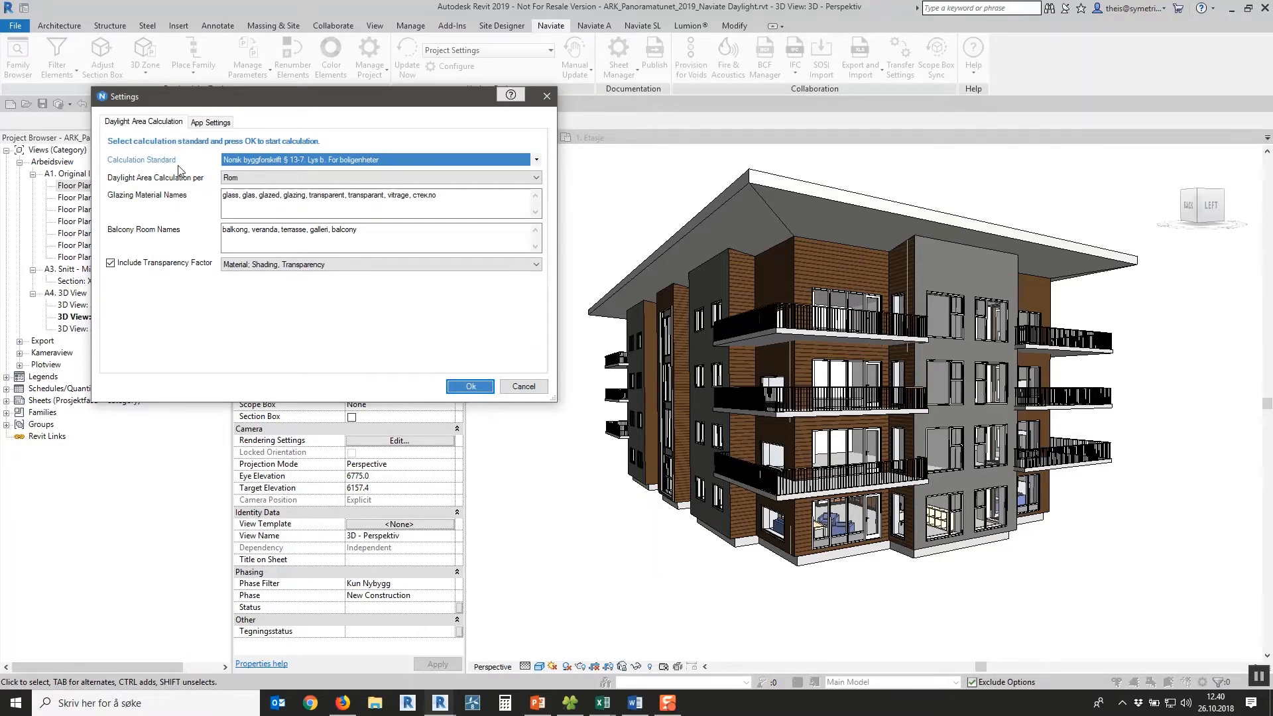
# - Review the available options for the calculation standard, the daylight area calculation basis and the transparency factor source
pyautogui.click(258, 162)
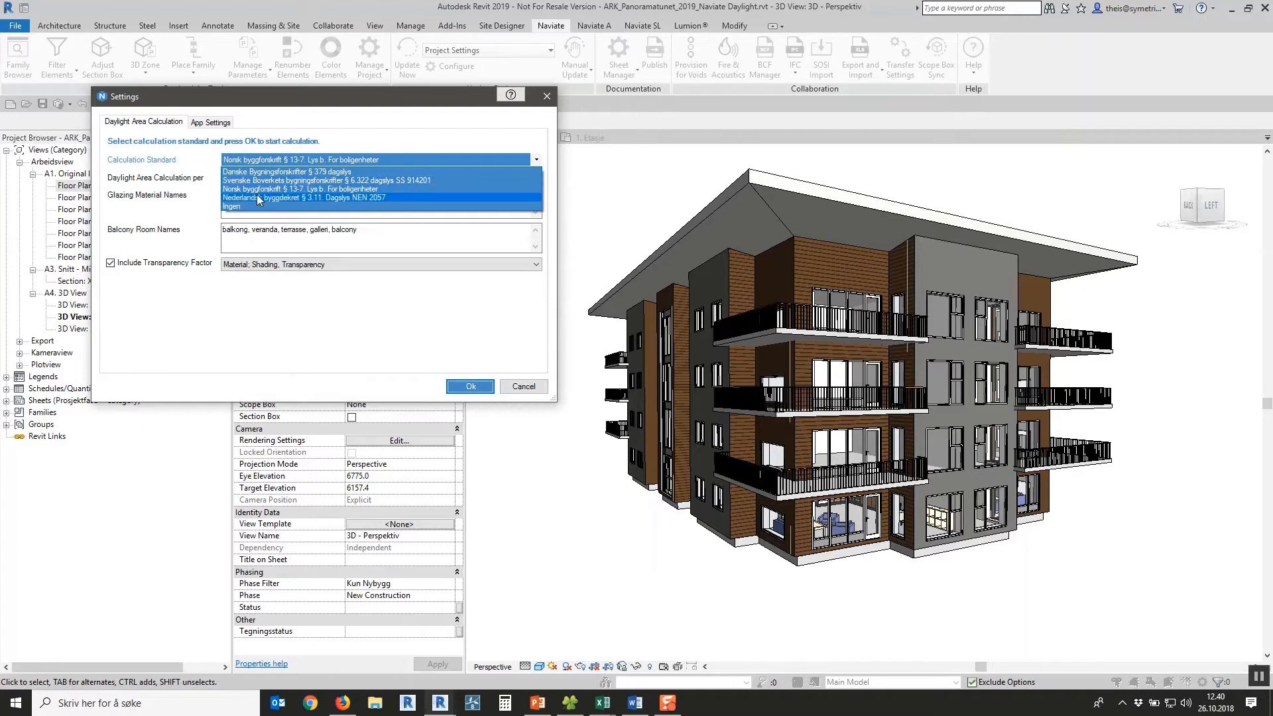
pyautogui.click(178, 217)
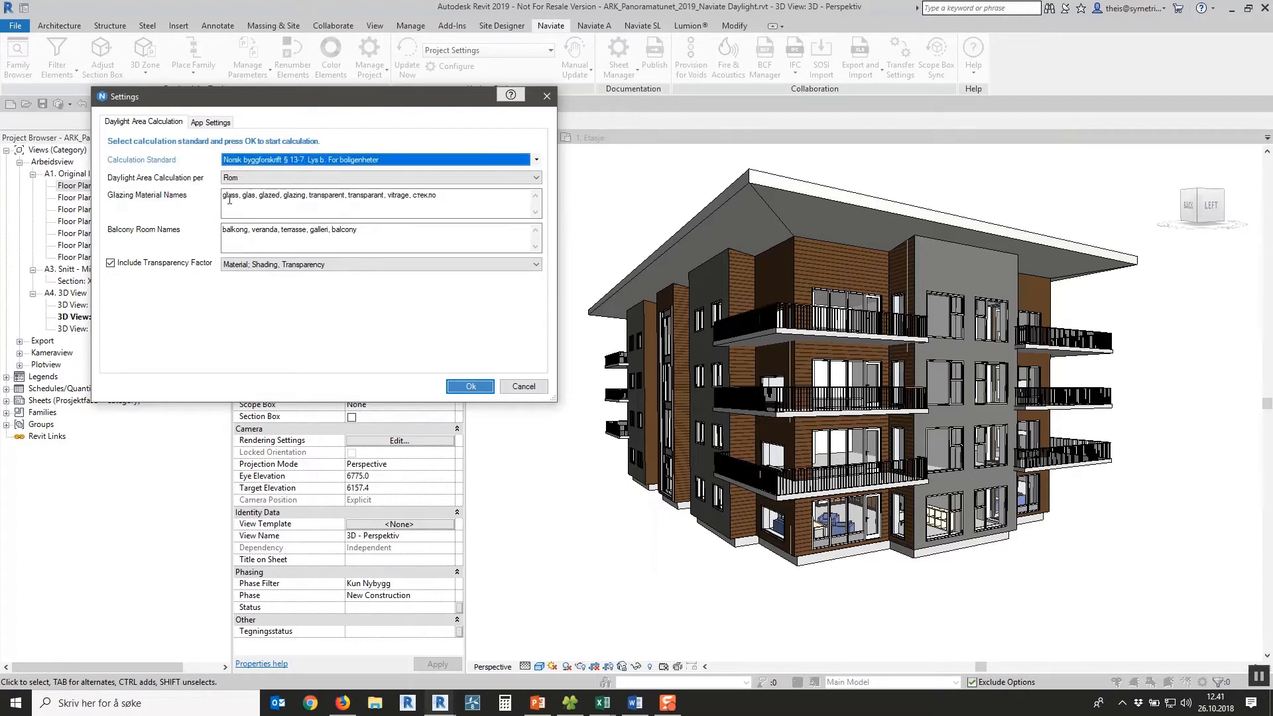
pyautogui.click(259, 181)
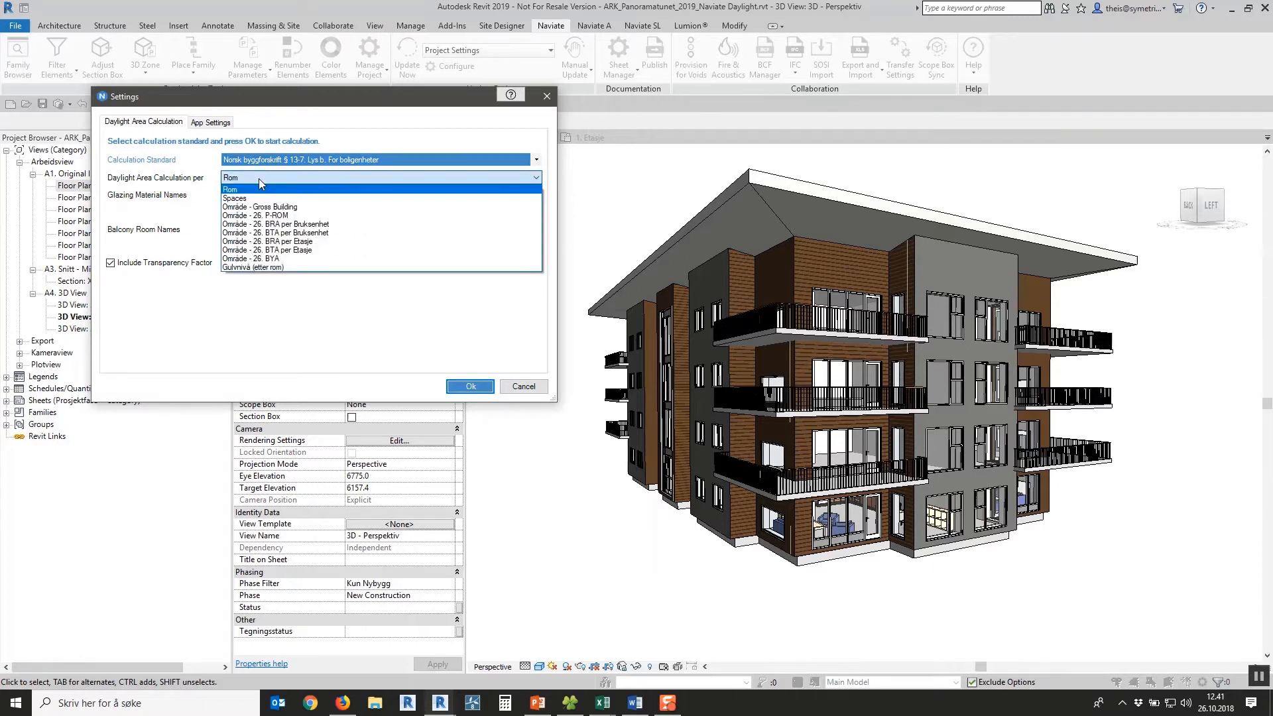
pyautogui.click(171, 229)
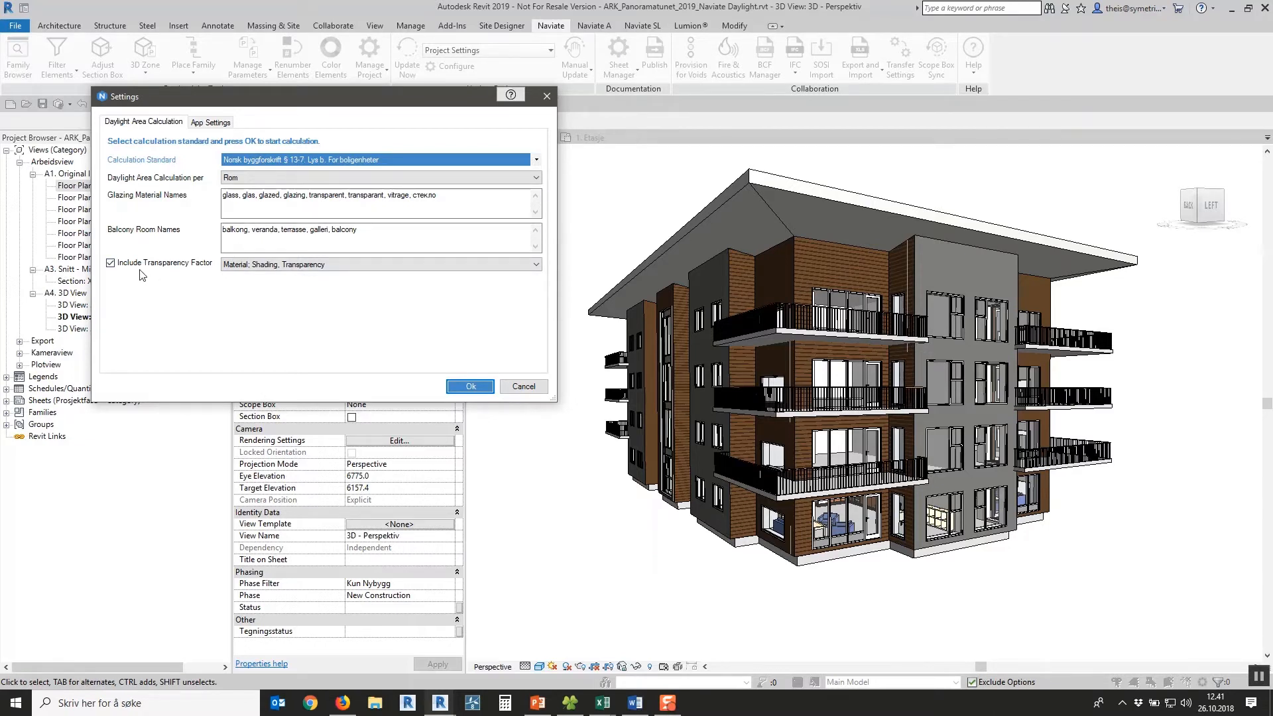
pyautogui.click(256, 265)
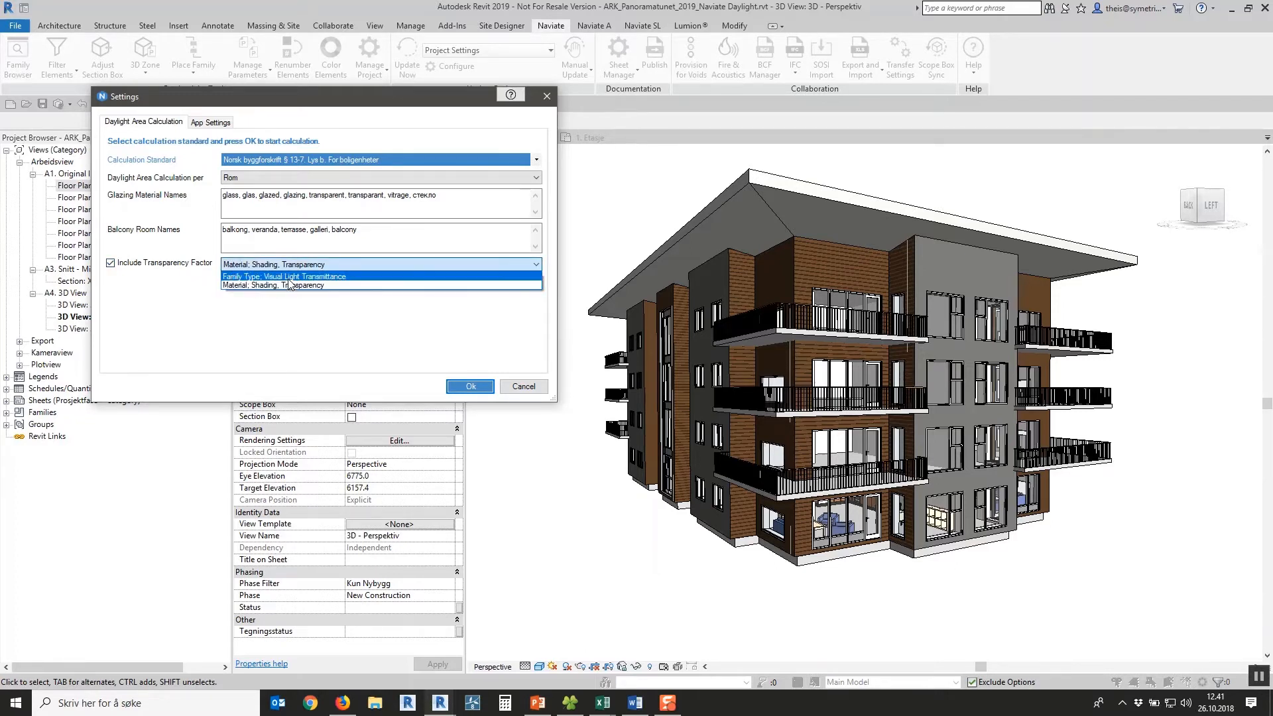
pyautogui.click(342, 300)
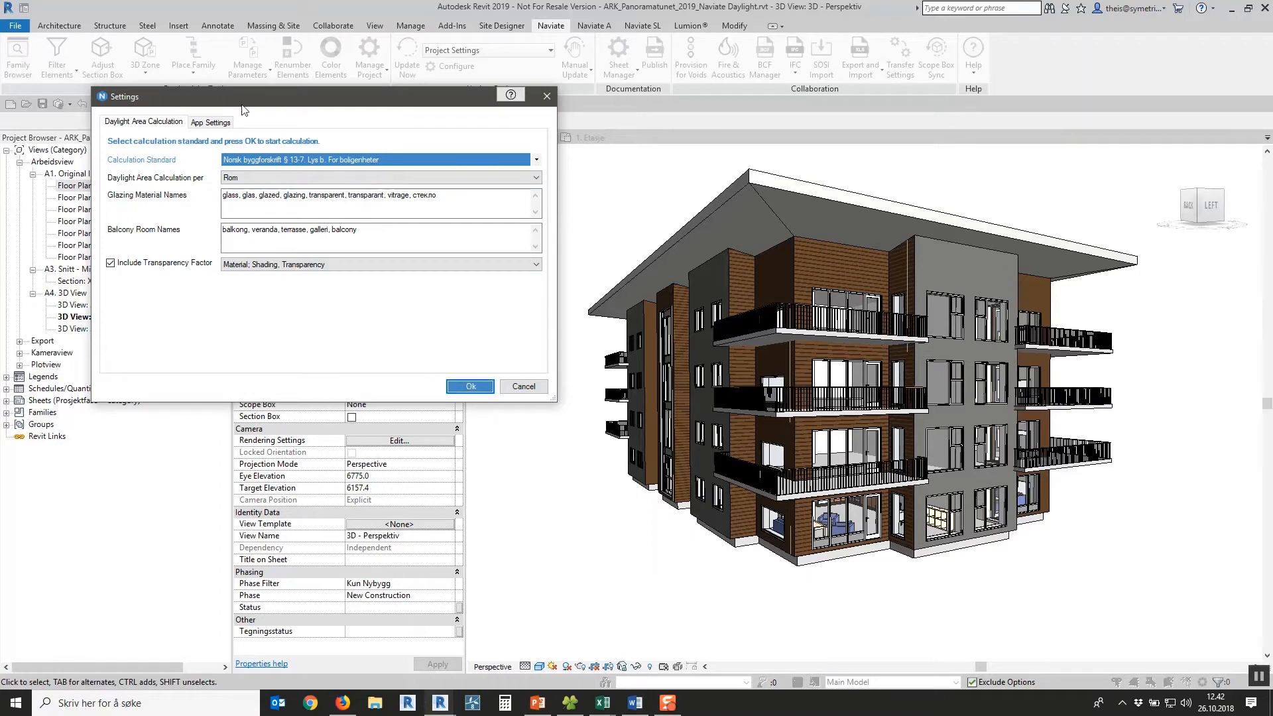
# - Set the Naviate Daylight language back to Norwegian
pyautogui.click(209, 122)
pyautogui.click(159, 141)
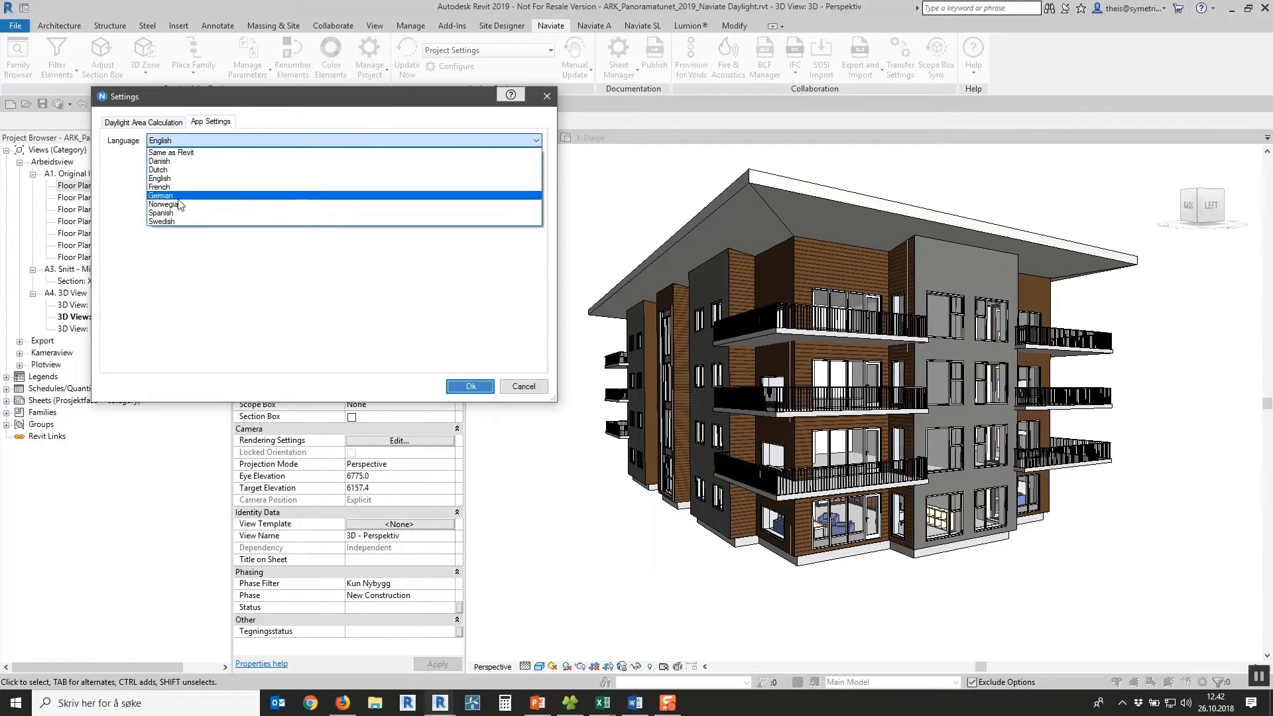
pyautogui.click(180, 205)
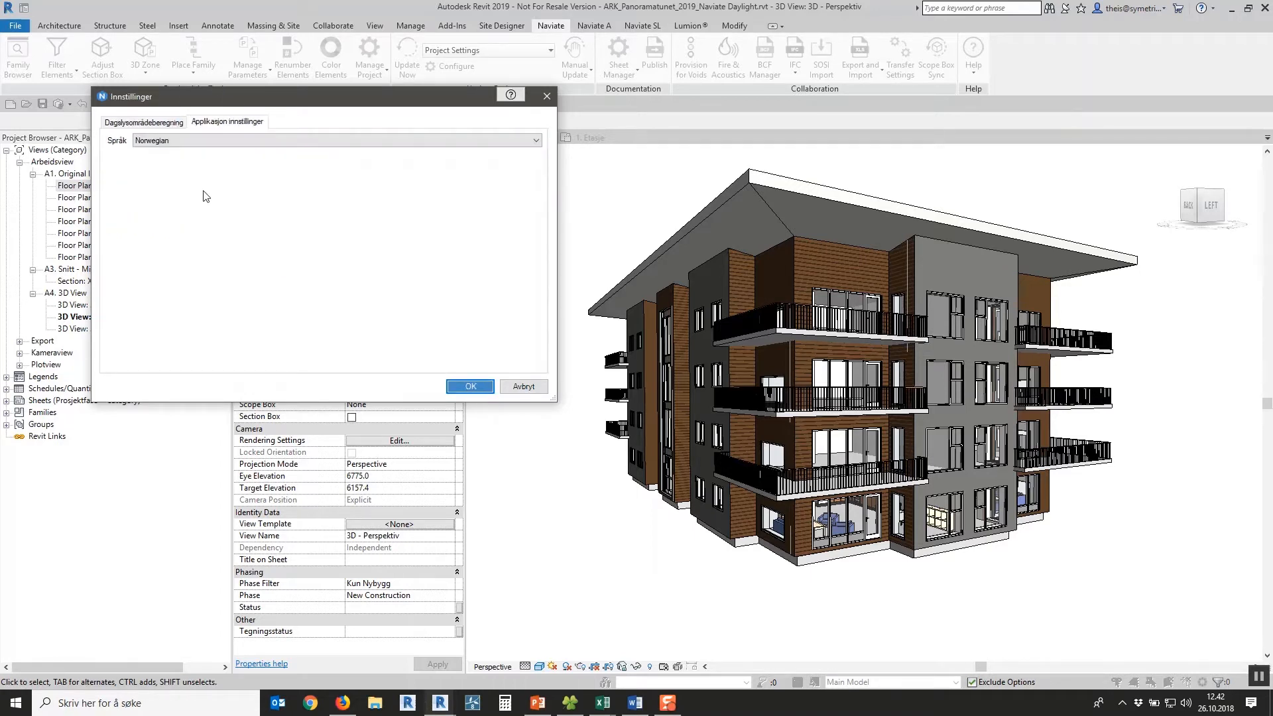
# - Run the daylight calculation per room (Rom) with the Norwegian § 13-7 Lys b standard for housing units
pyautogui.click(148, 122)
pyautogui.click(472, 388)
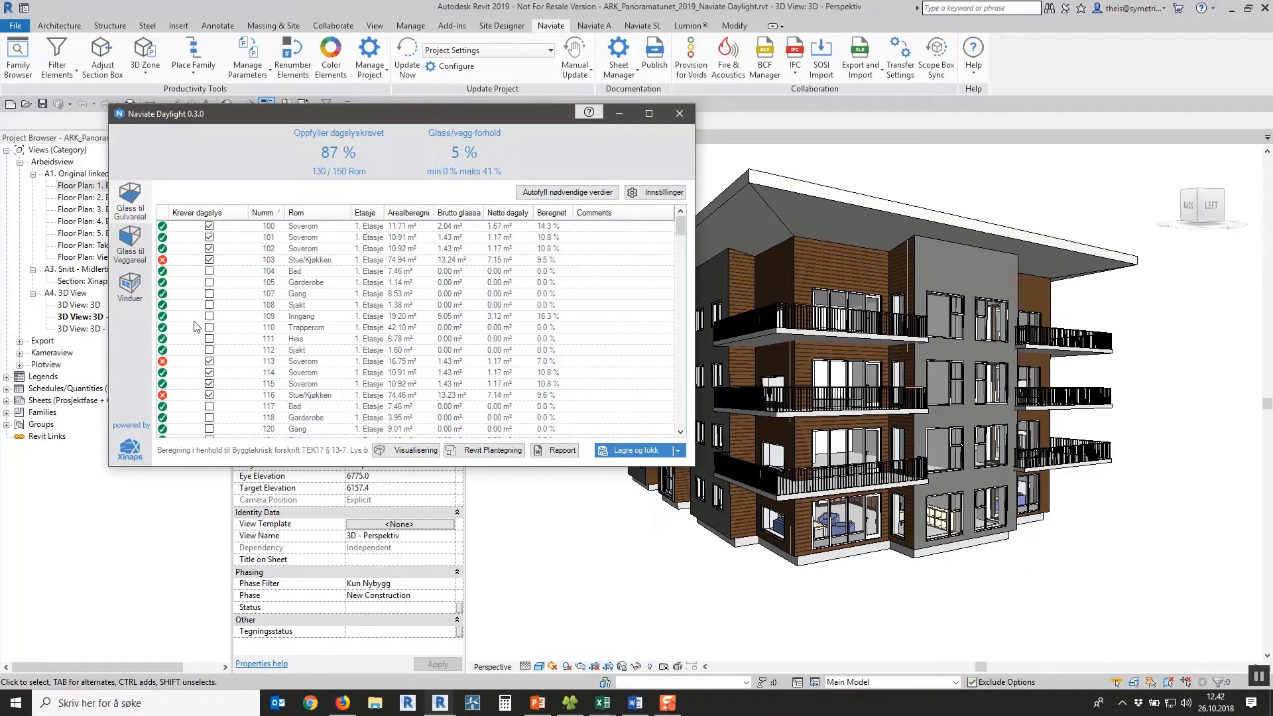
pyautogui.moveTo(478, 120)
pyautogui.mouseDown()
pyautogui.moveTo(515, 120)
pyautogui.moveTo(501, 119)
pyautogui.mouseUp()
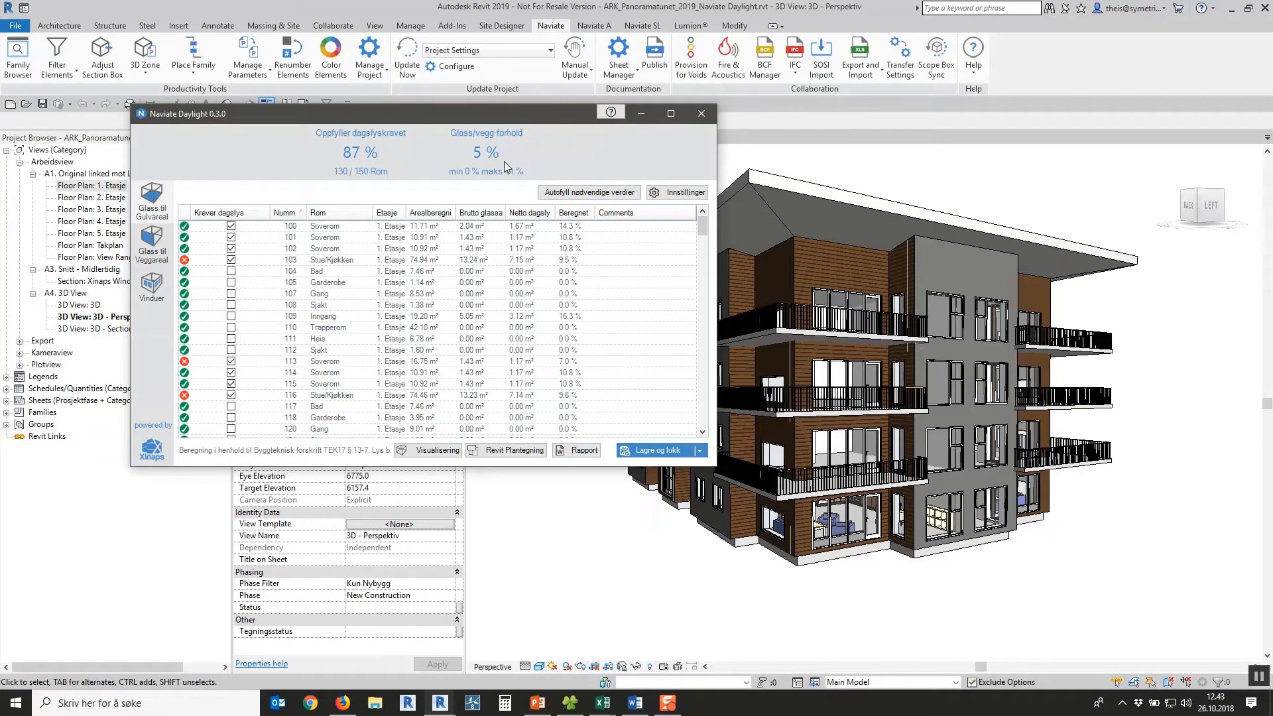
# - Examine the glass-to-wall area results for the rooms on all floors
pyautogui.click(152, 246)
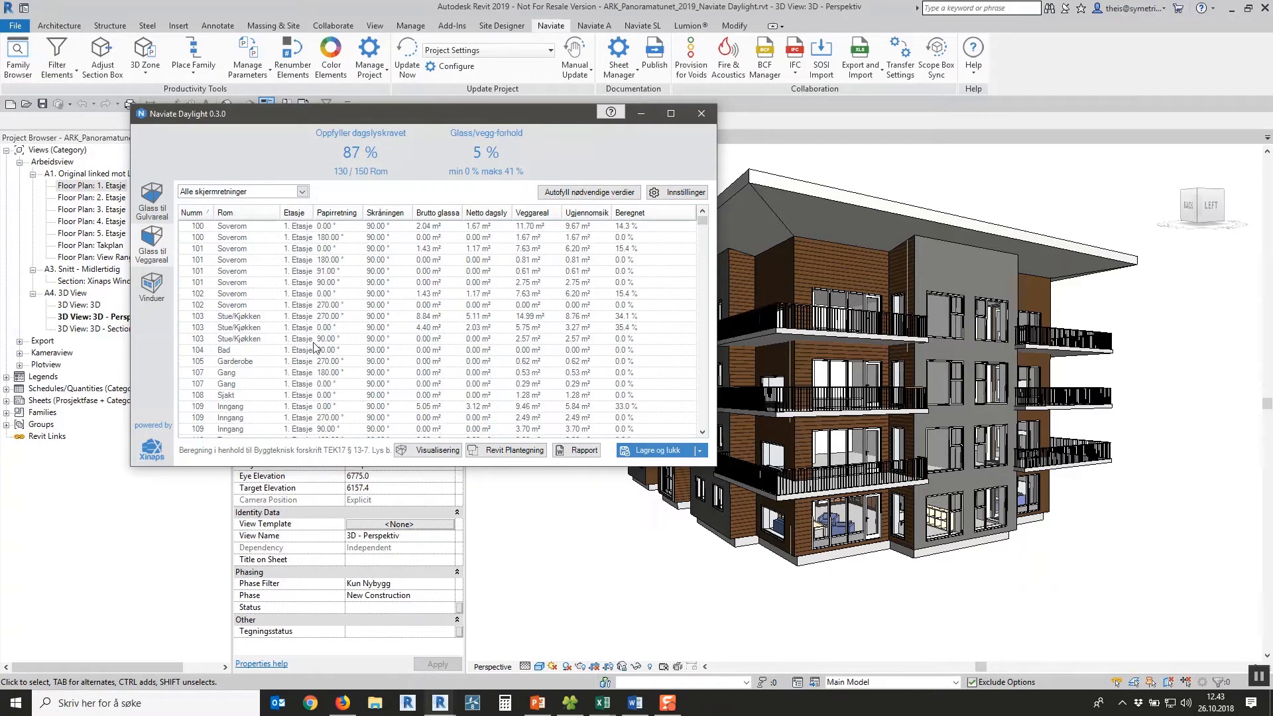
pyautogui.scroll(-20, 401, 299)
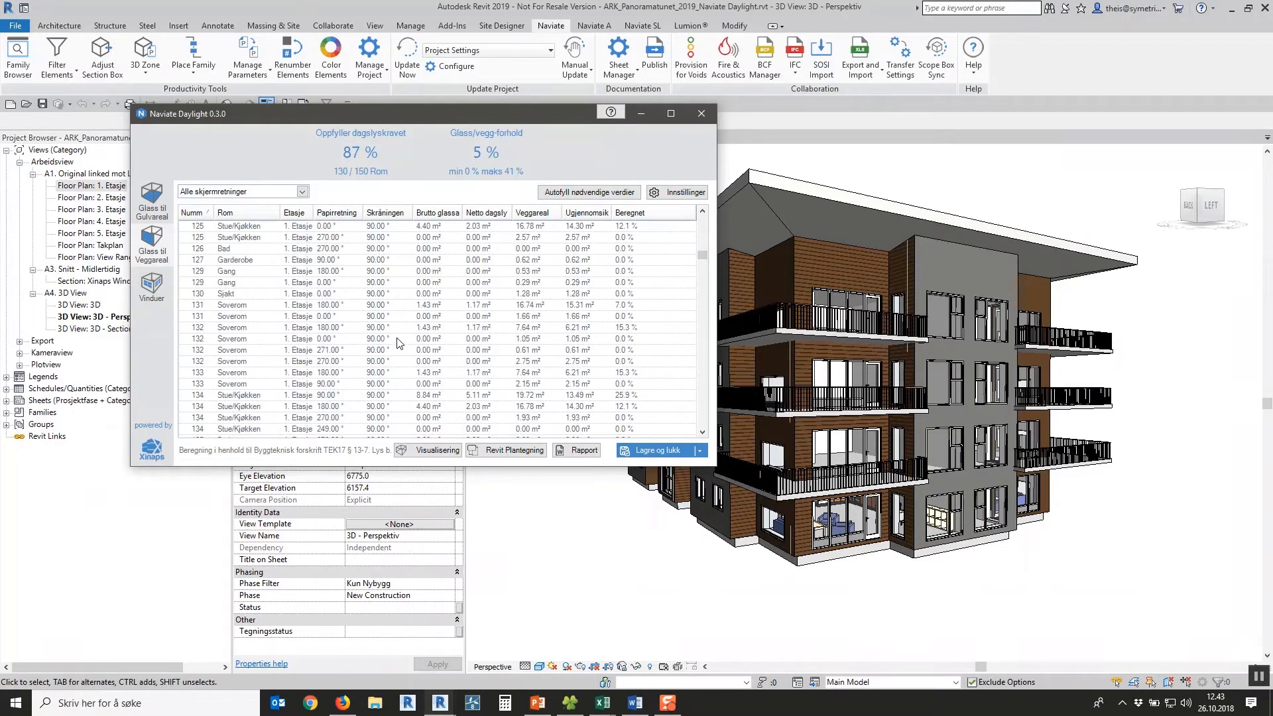
pyautogui.scroll(-20, 405, 349)
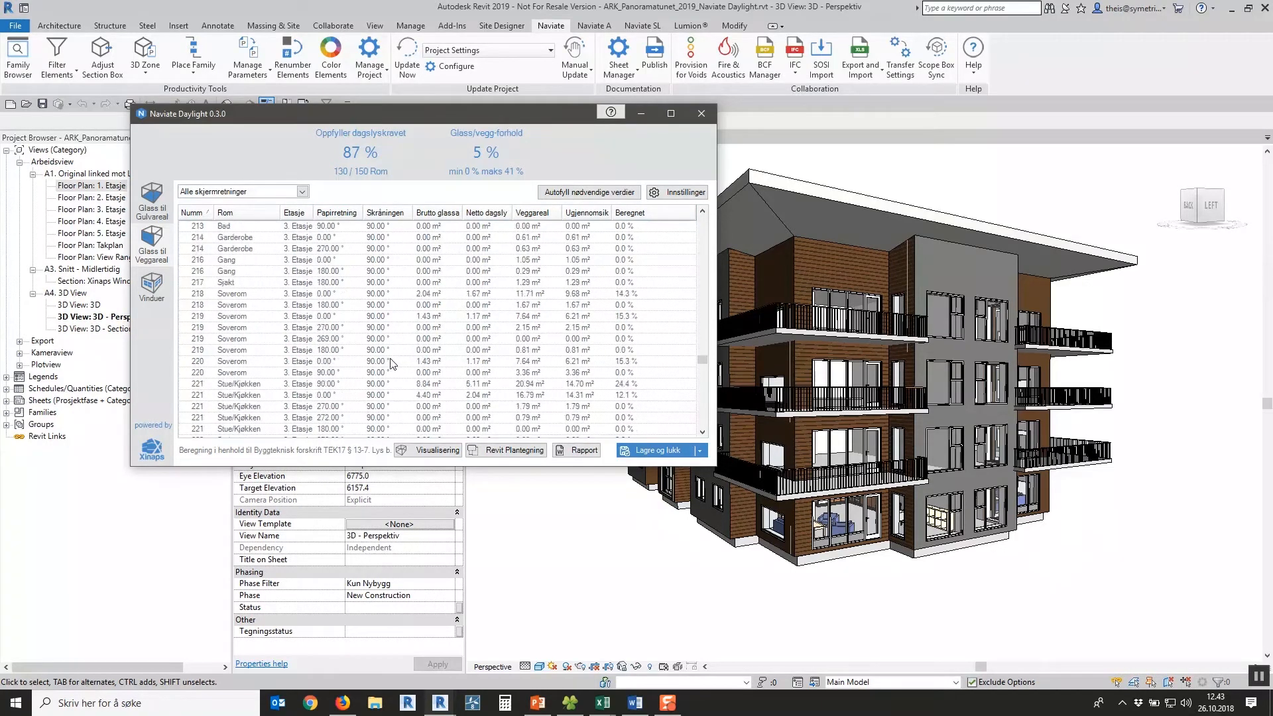
pyautogui.scroll(-15, 388, 364)
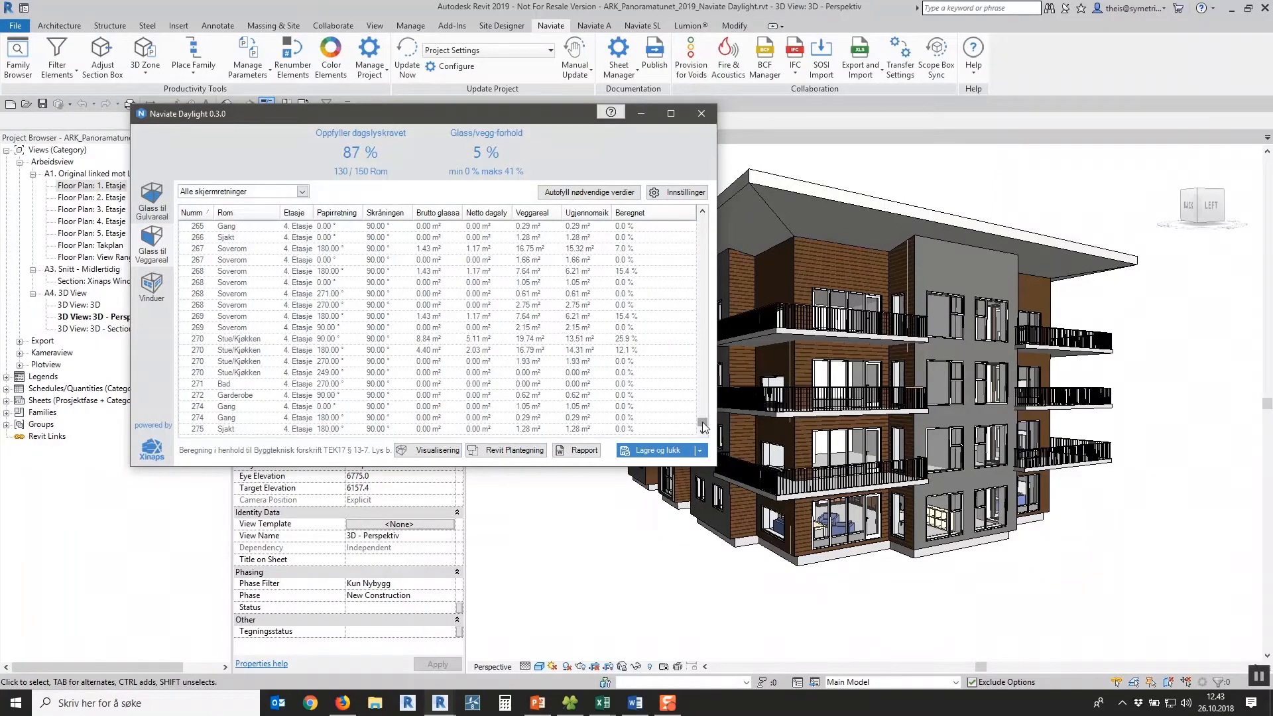
pyautogui.moveTo(703, 423); pyautogui.dragTo(680, 217)
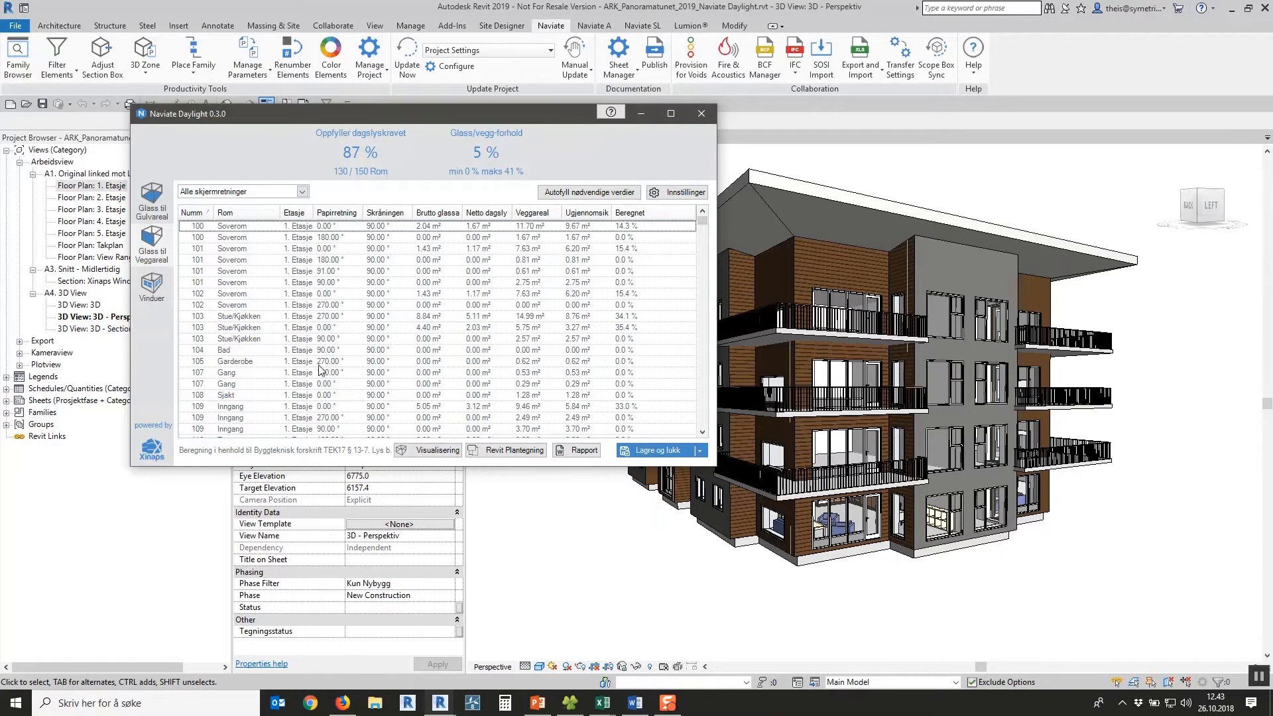
# - Show the list of windows and enlarge the results window
pyautogui.click(152, 290)
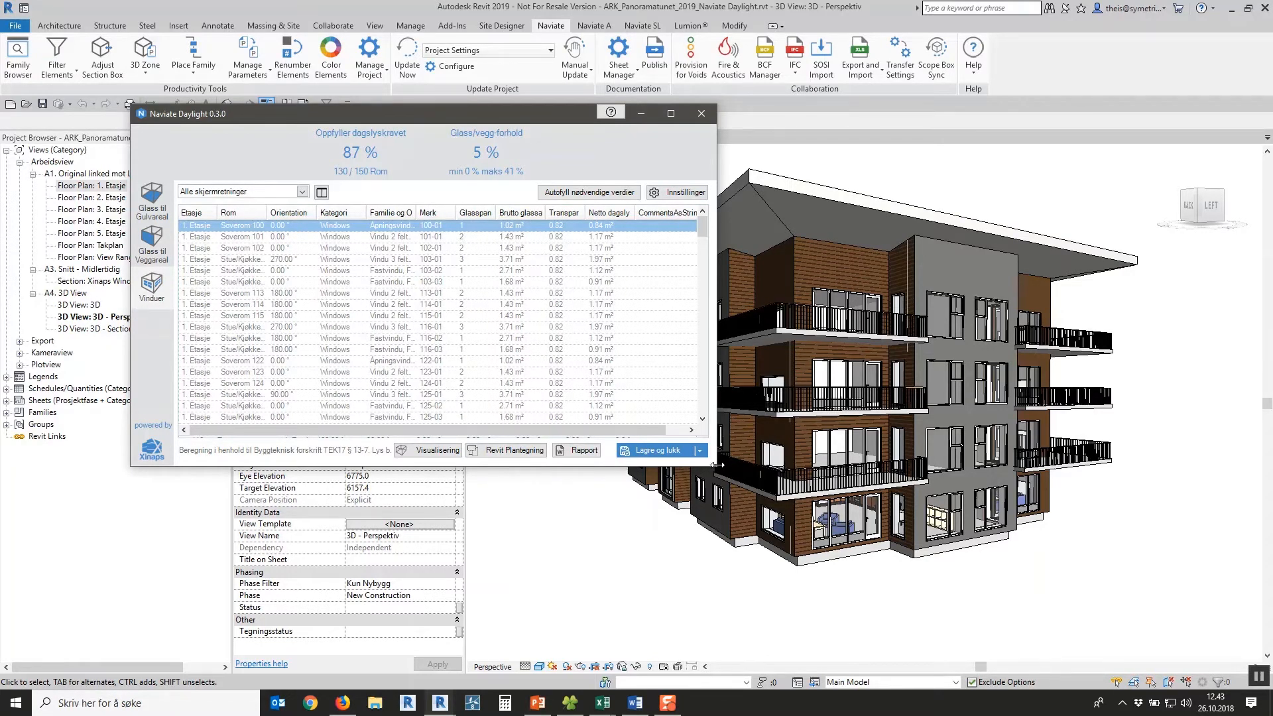
pyautogui.moveTo(716, 468); pyautogui.dragTo(823, 598)
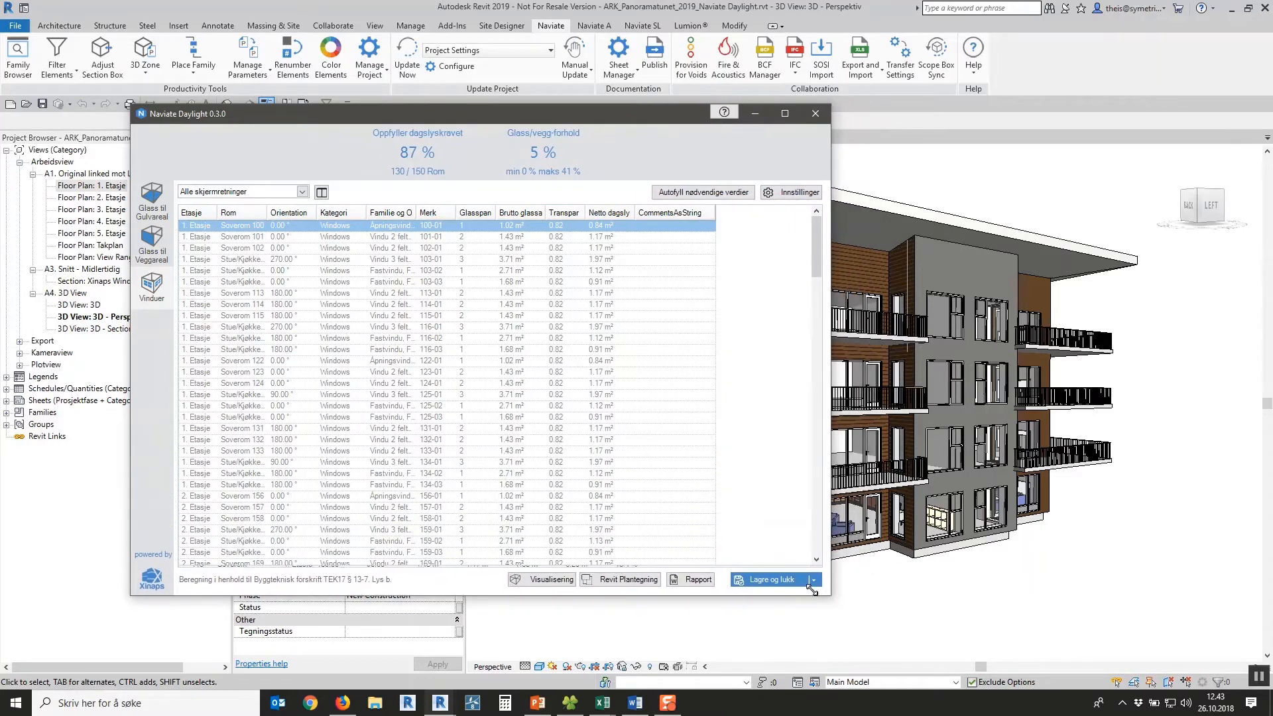
# - Inspect the autofill requirement values per room name and the calculation settings, leaving both without changes
pyautogui.click(693, 193)
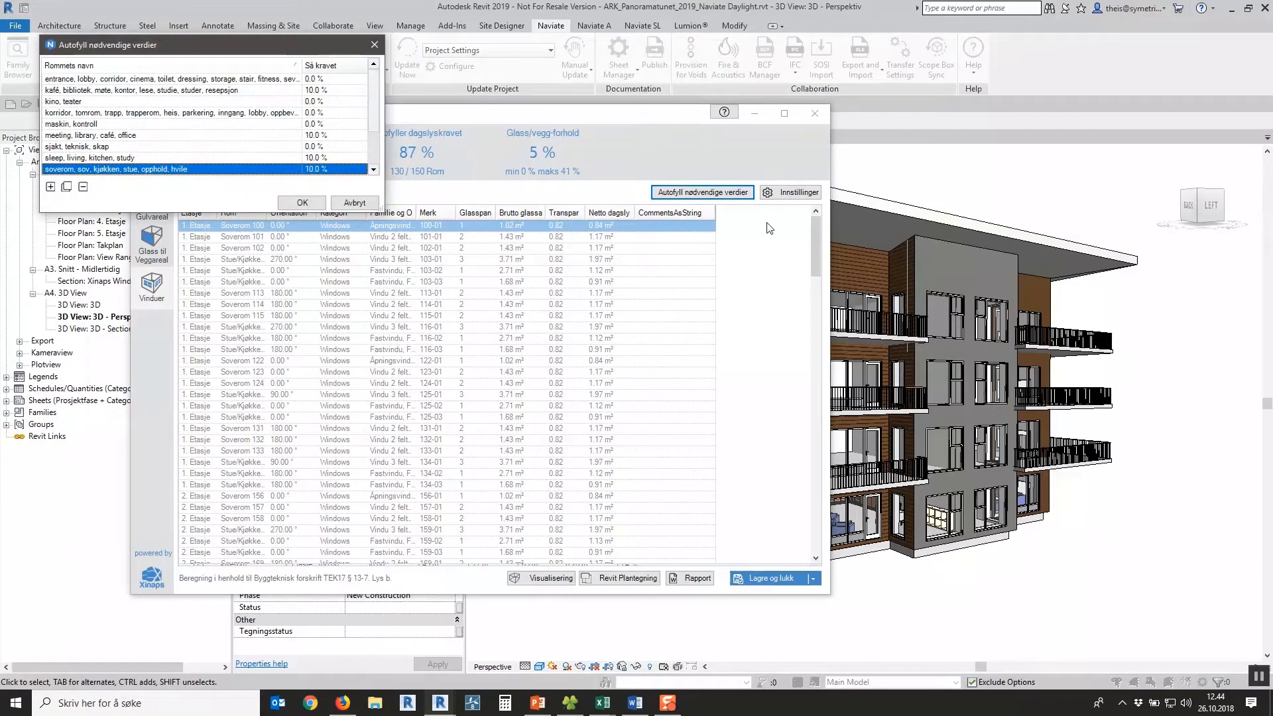
pyautogui.click(344, 202)
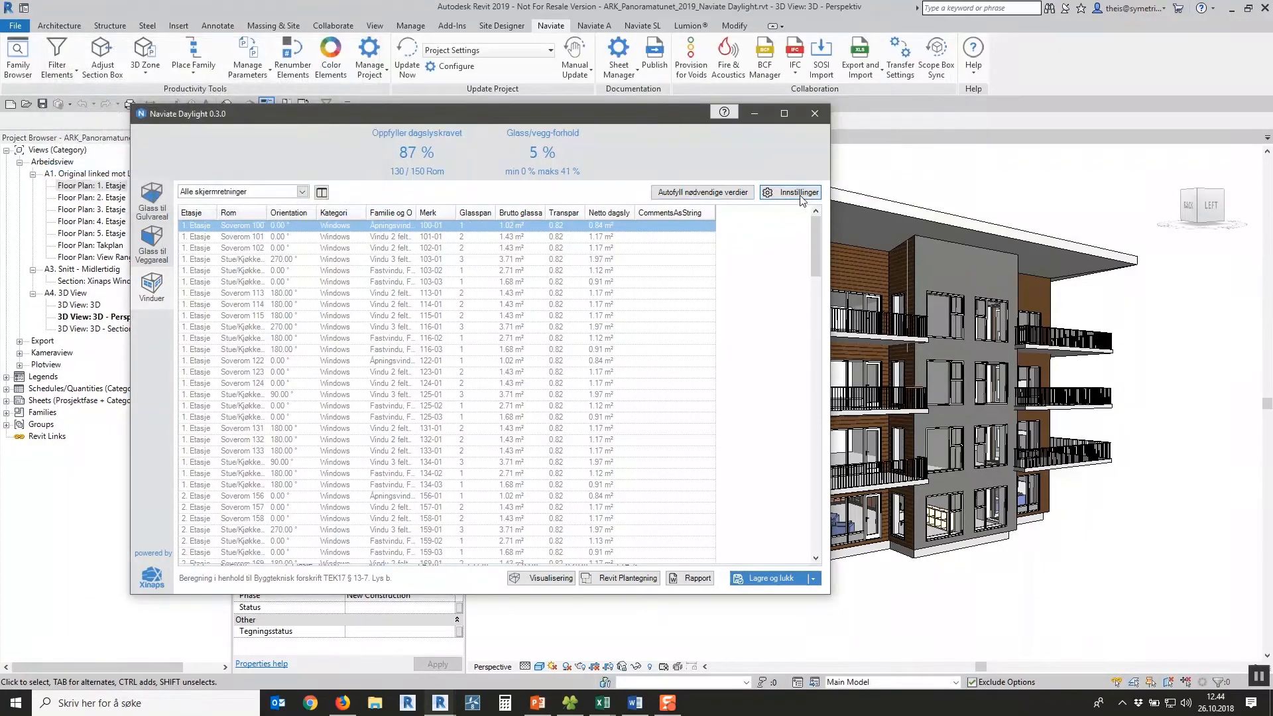
pyautogui.click(796, 193)
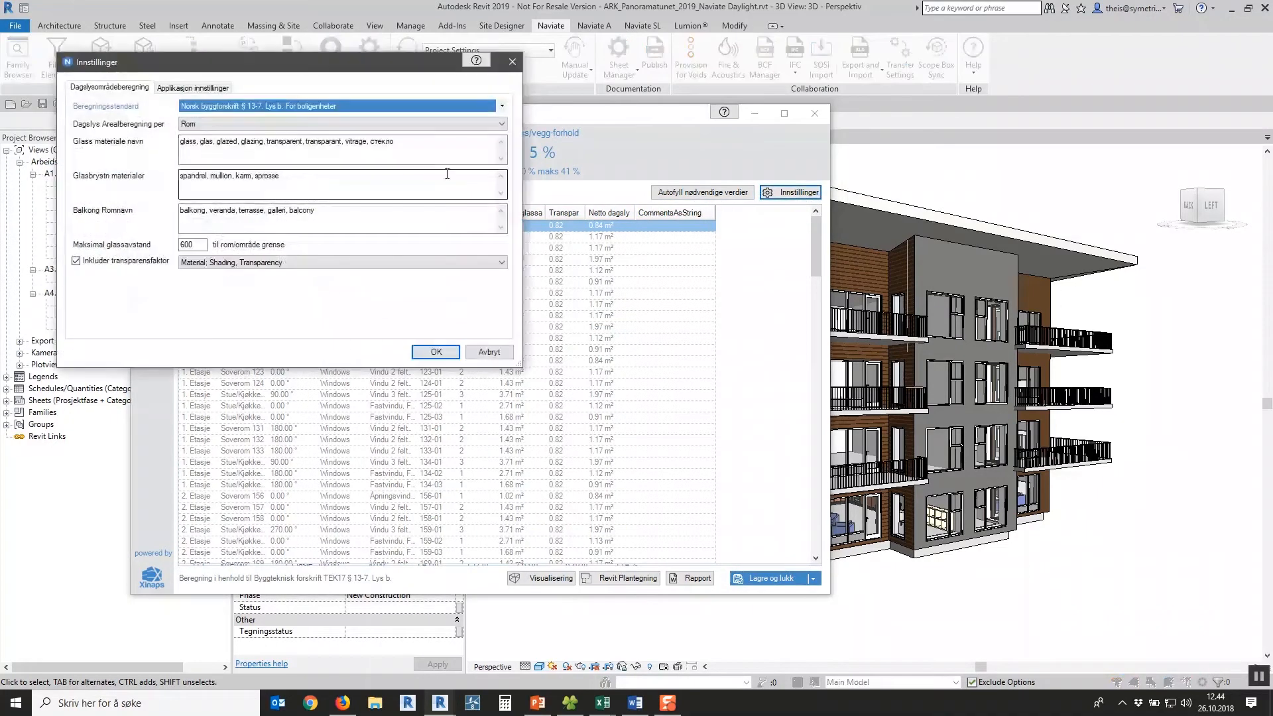
pyautogui.click(468, 348)
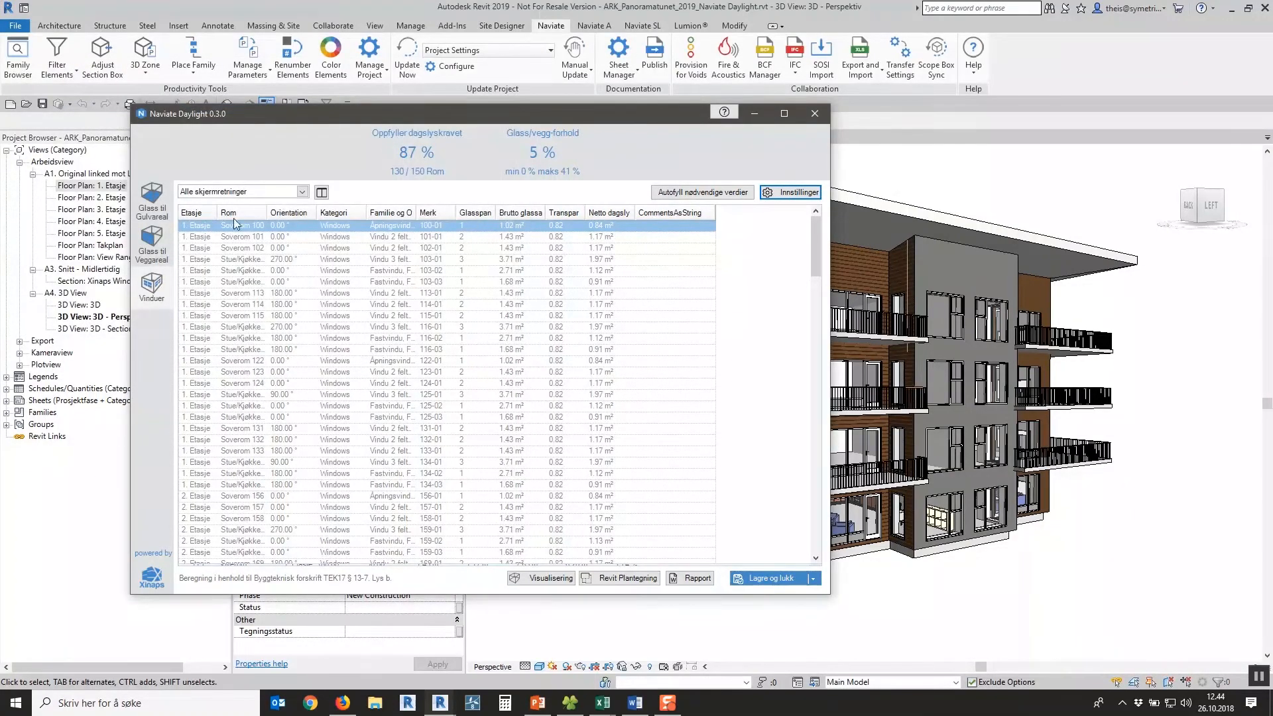
# - Inspect which columns can be shown in the window list, then close the column chooser
pyautogui.click(322, 192)
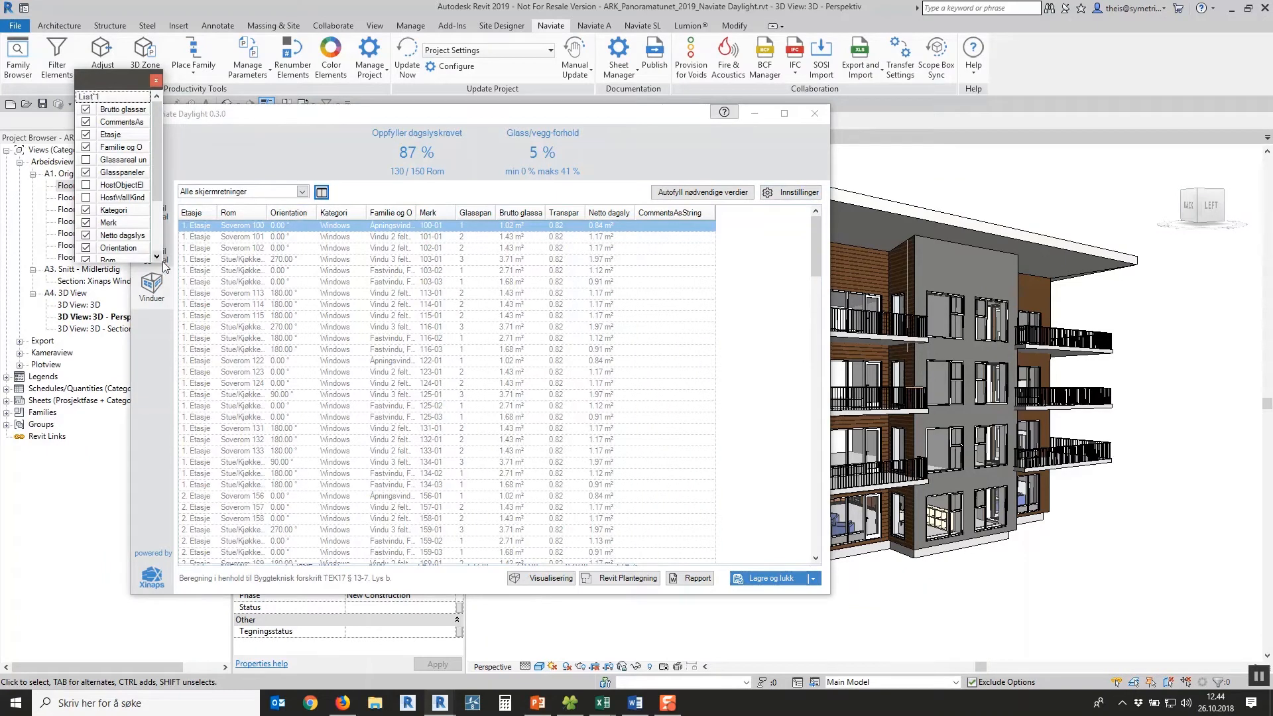
pyautogui.moveTo(166, 262); pyautogui.dragTo(278, 345)
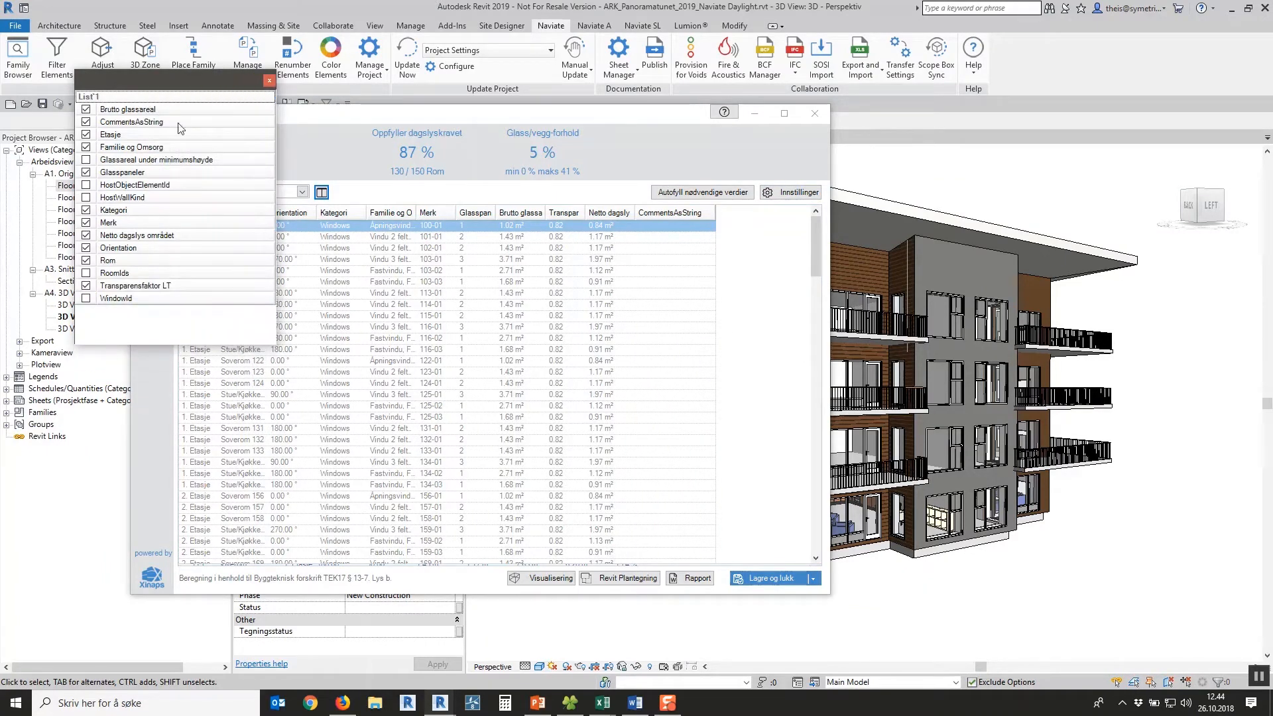
pyautogui.moveTo(163, 84); pyautogui.dragTo(327, 252)
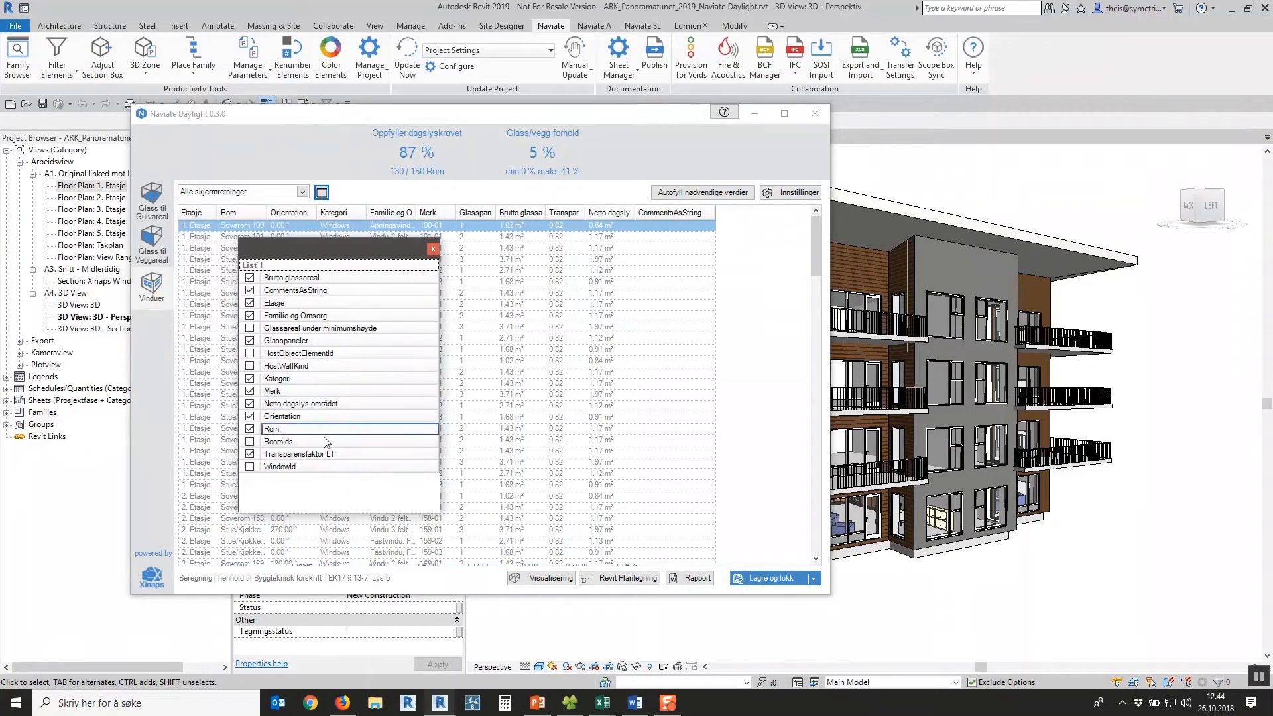
pyautogui.click(434, 250)
# - Filter the window list by Nordfasade (0°) and then Østfasade (90°), and widen the family column
pyautogui.click(302, 193)
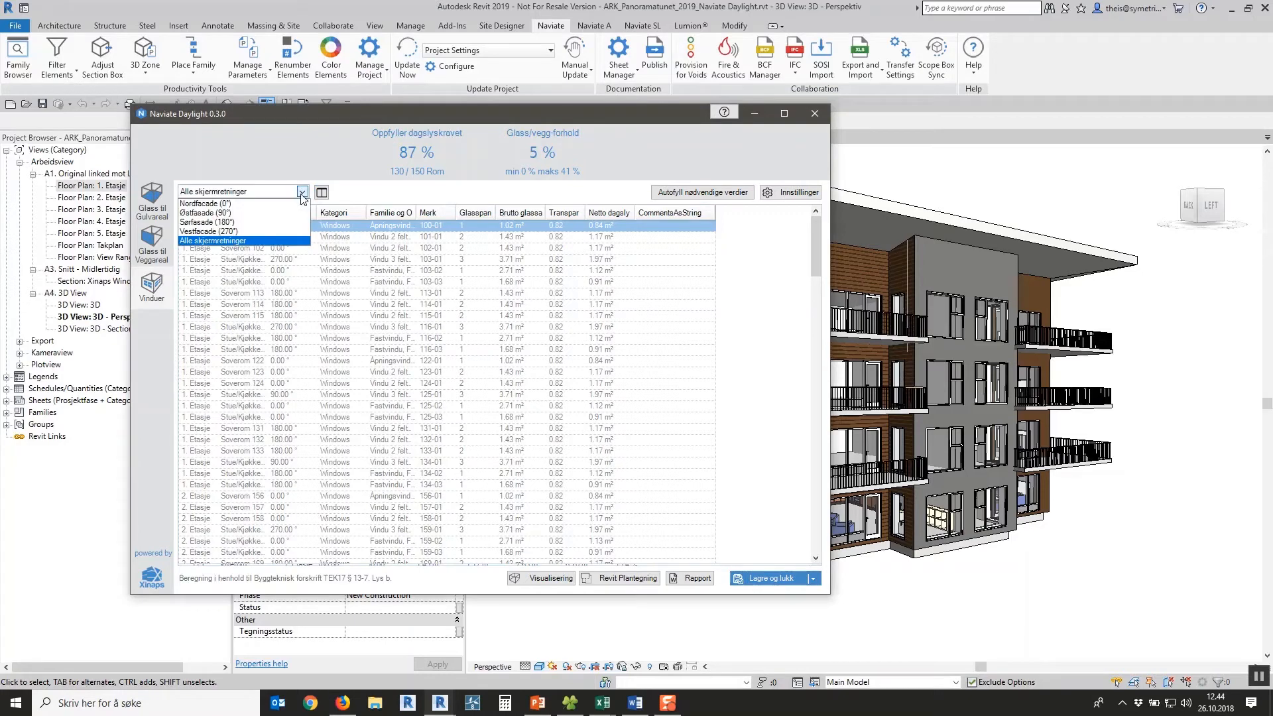
pyautogui.click(233, 205)
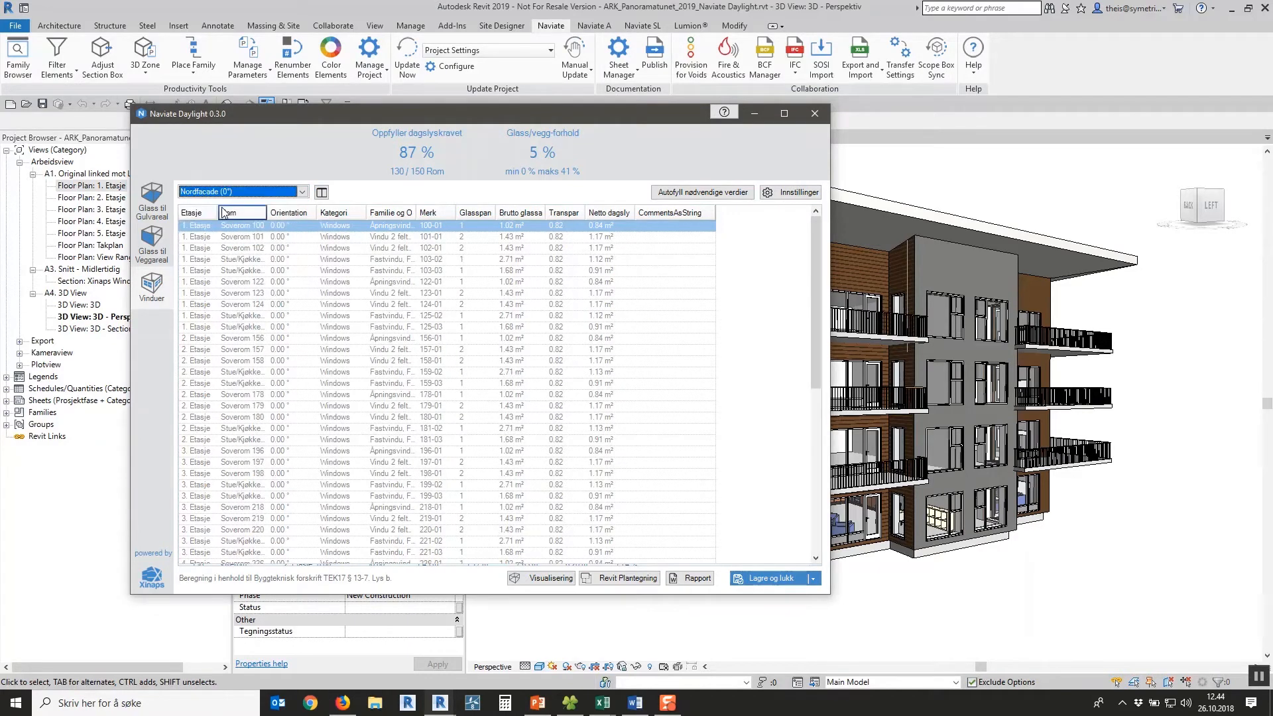
pyautogui.click(303, 192)
pyautogui.click(241, 214)
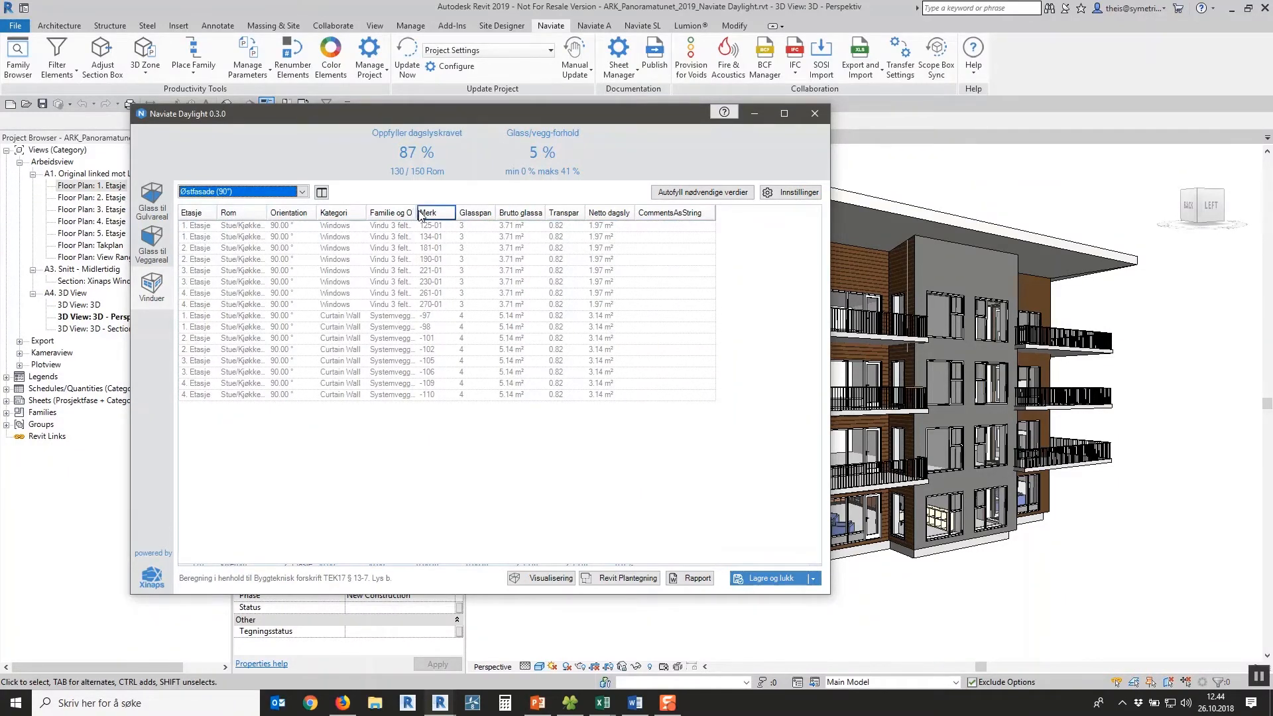
pyautogui.moveTo(417, 213); pyautogui.dragTo(478, 214)
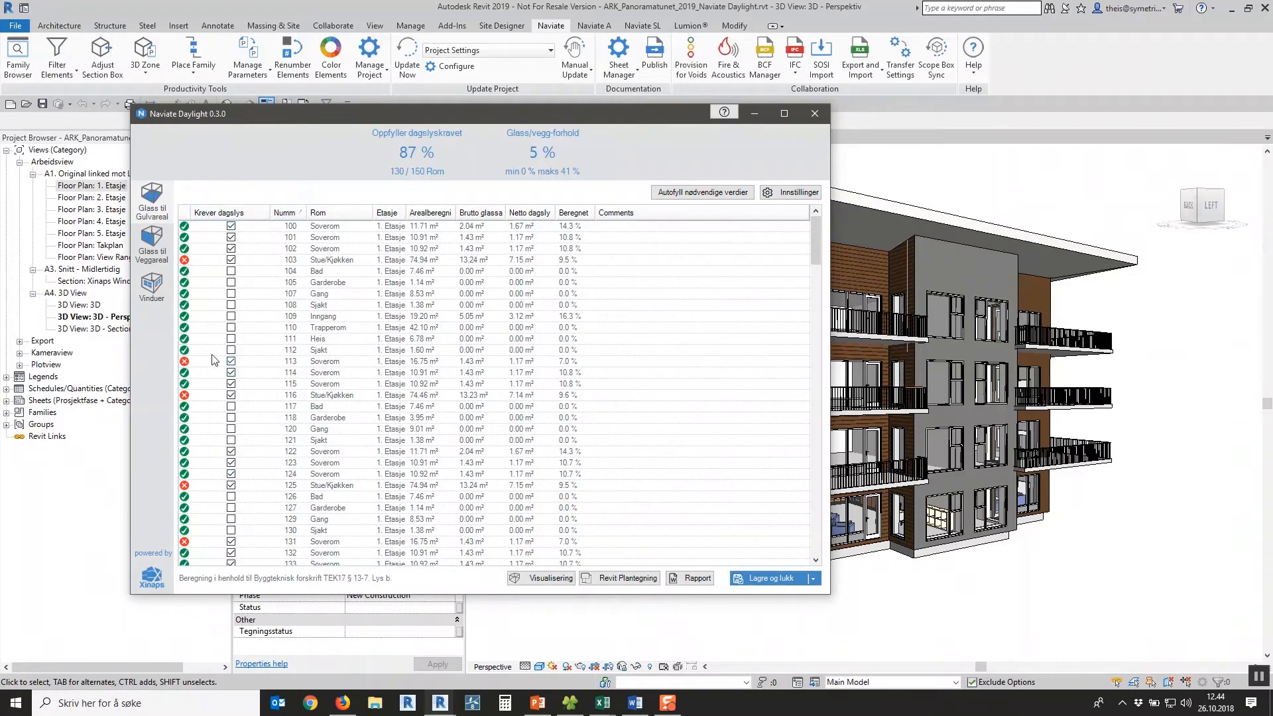
# - Clear the daylight requirement for room 103, and review the autofill requirement values per room name, accepting them as they are
pyautogui.click(231, 260)
pyautogui.click(687, 193)
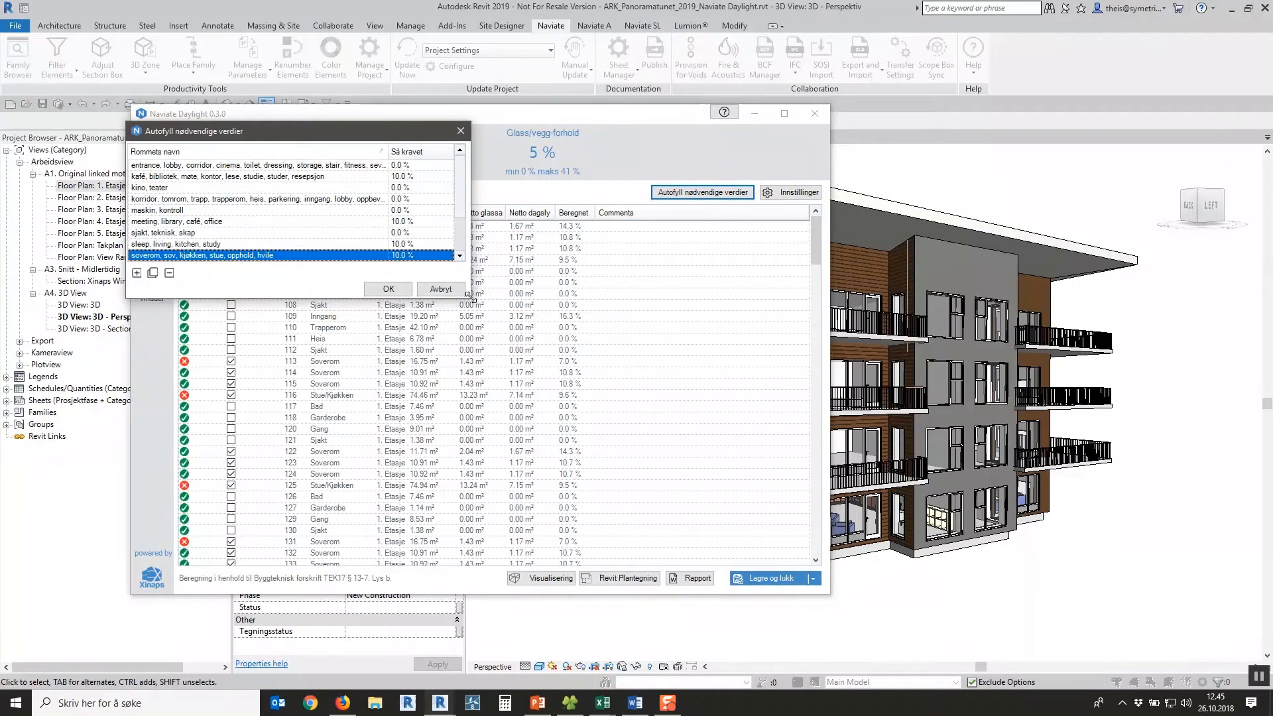
pyautogui.moveTo(471, 298); pyautogui.dragTo(560, 387)
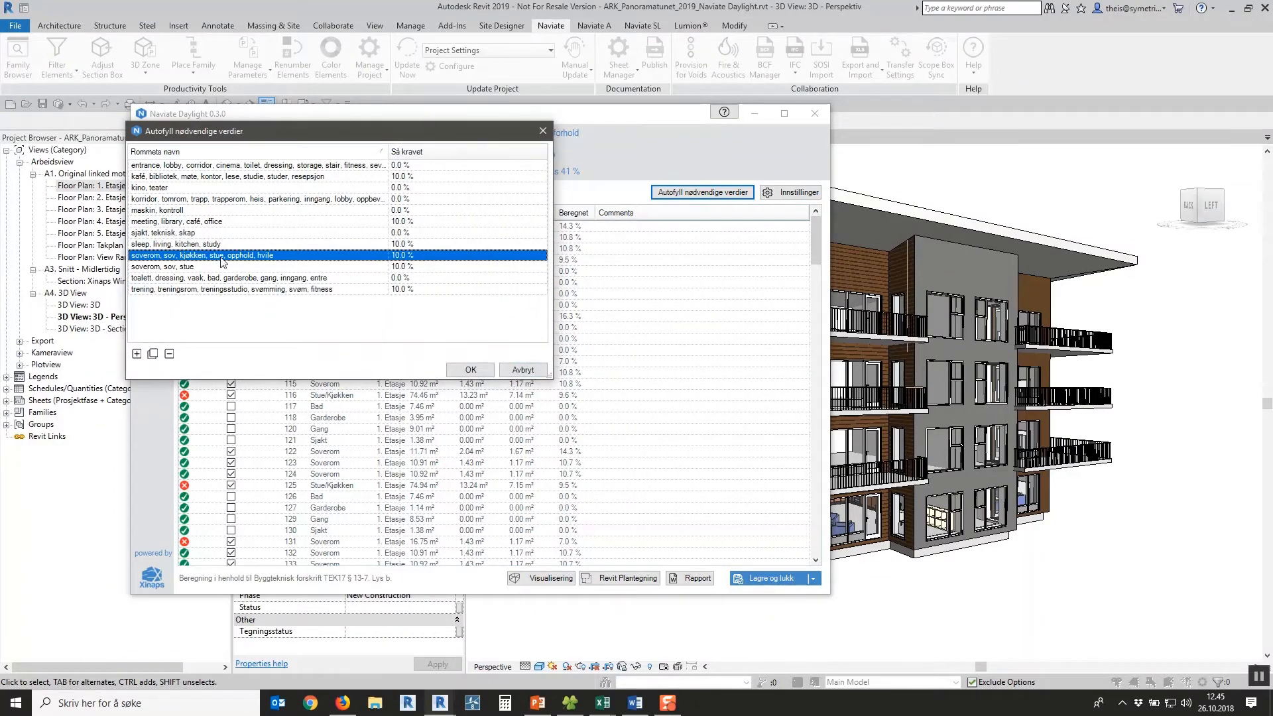
pyautogui.doubleClick(420, 235)
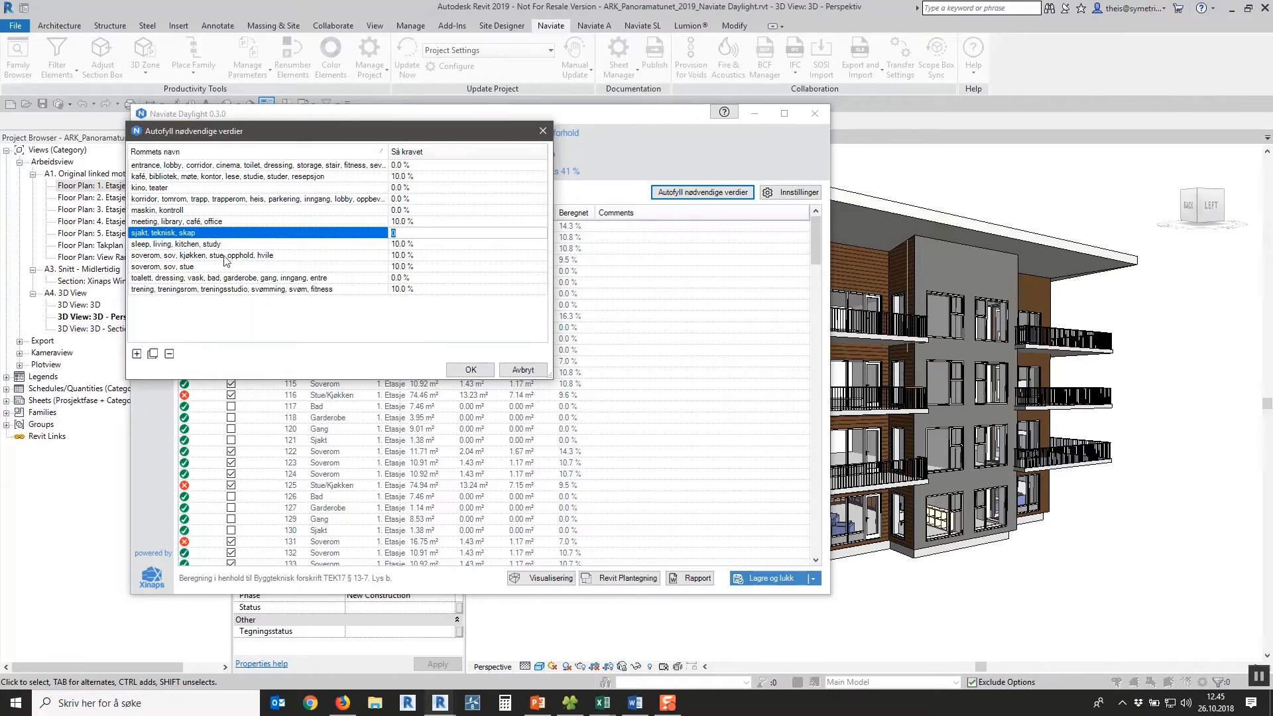
pyautogui.doubleClick(416, 211)
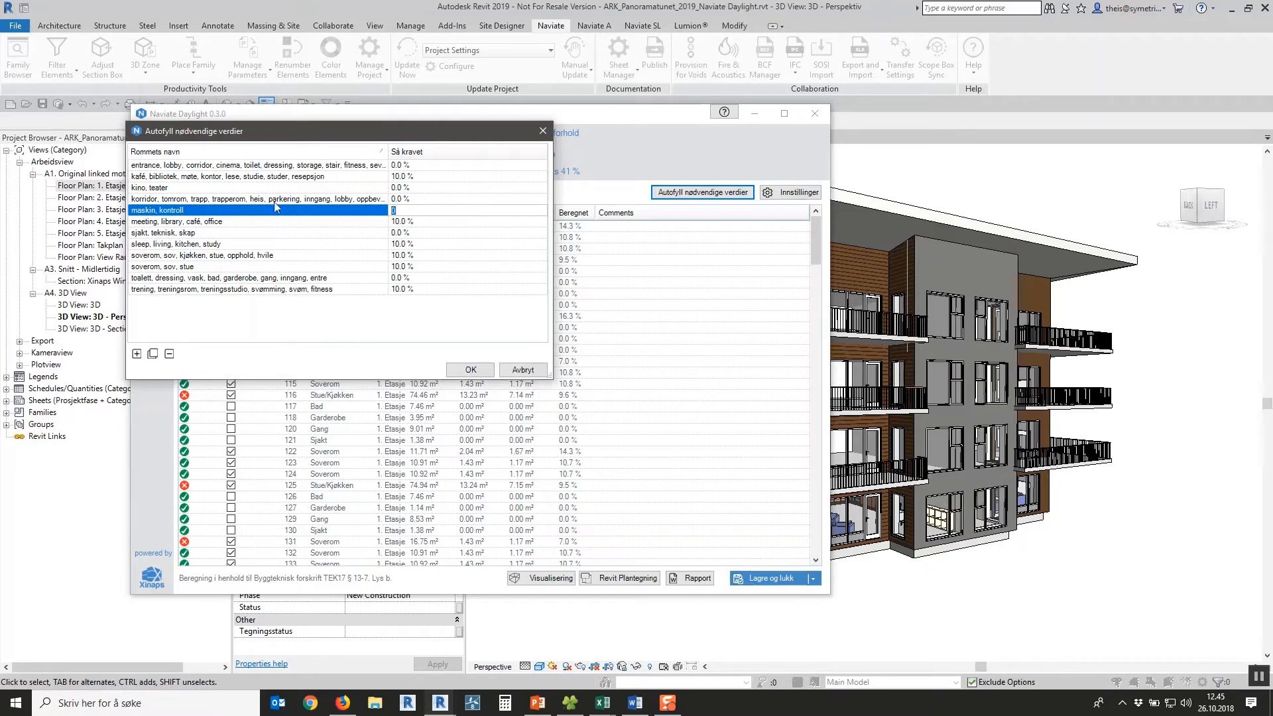
pyautogui.click(471, 370)
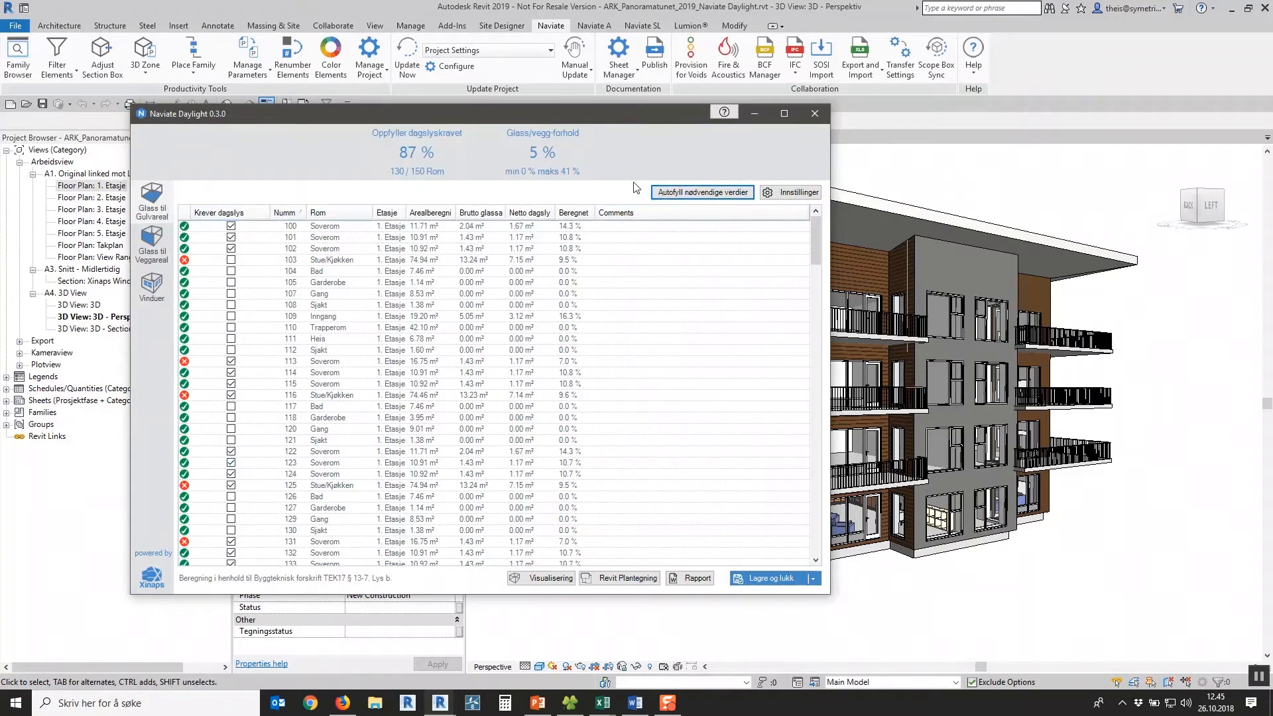
# - Show the 3D visualisation of the daylight results, enlarge the results window and its 3D pane, and view the building from different angles
pyautogui.click(545, 579)
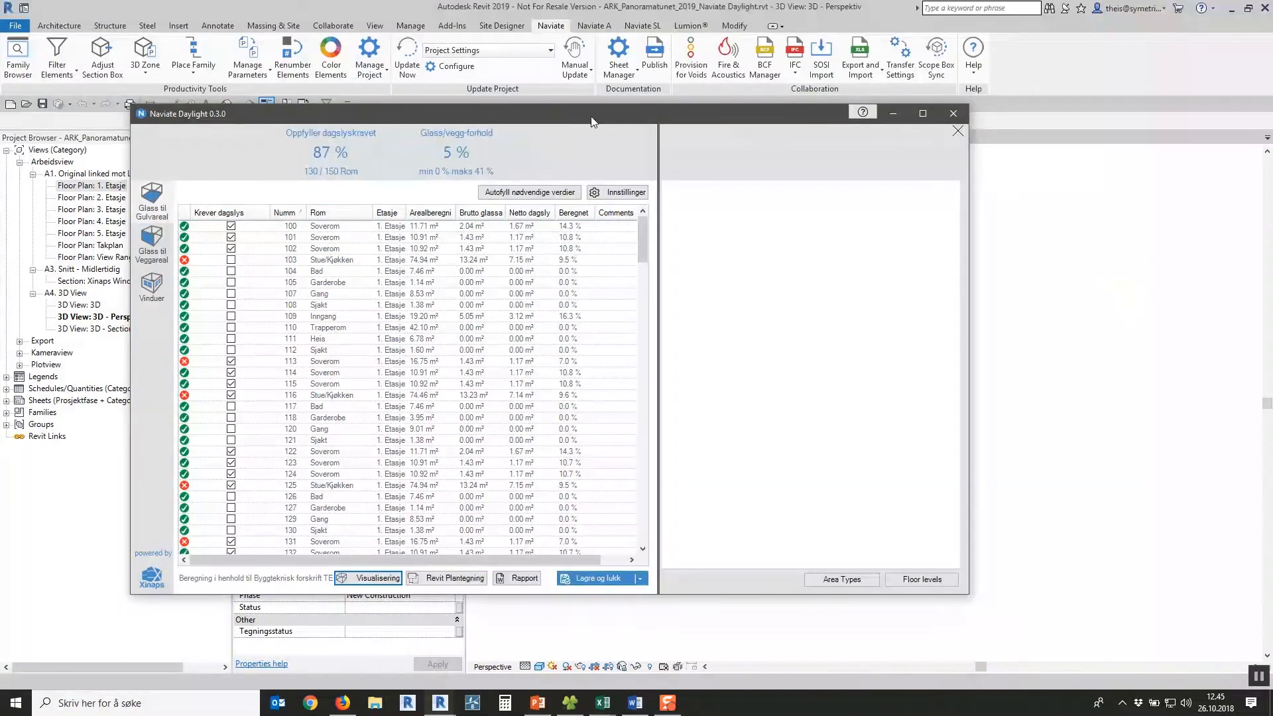
pyautogui.moveTo(590, 117); pyautogui.dragTo(494, 81)
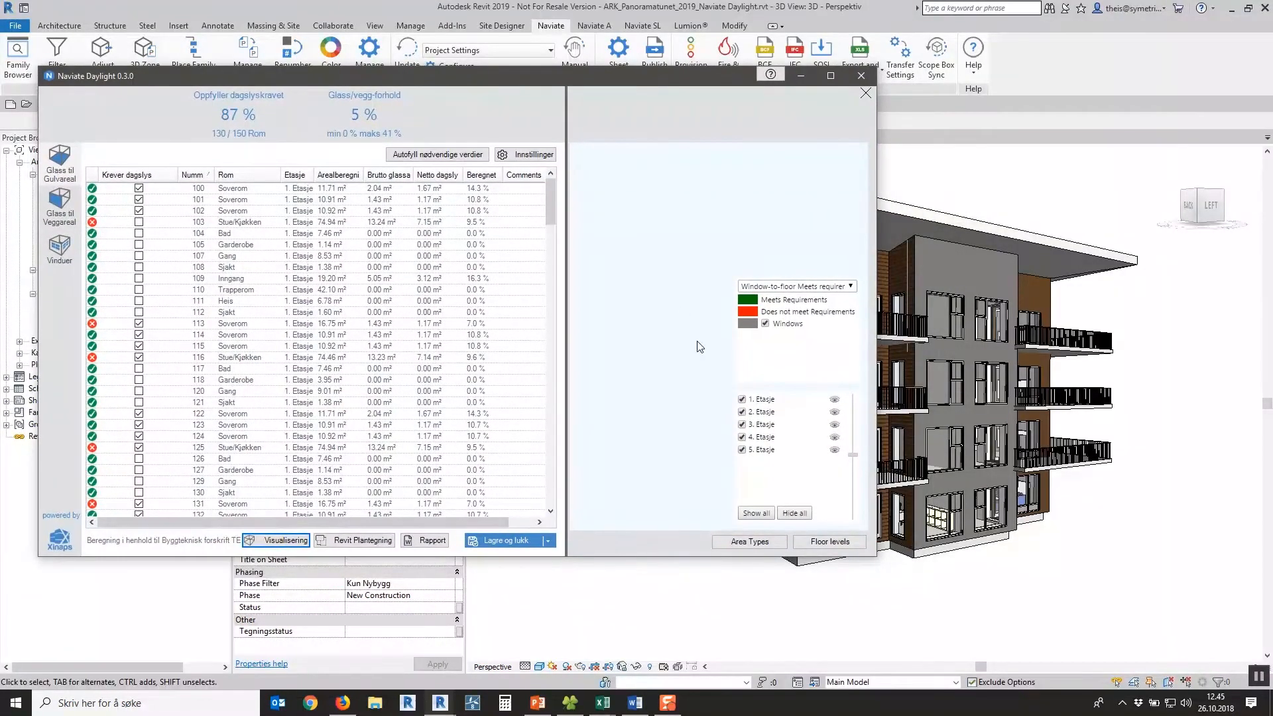
pyautogui.moveTo(715, 330); pyautogui.dragTo(633, 348)
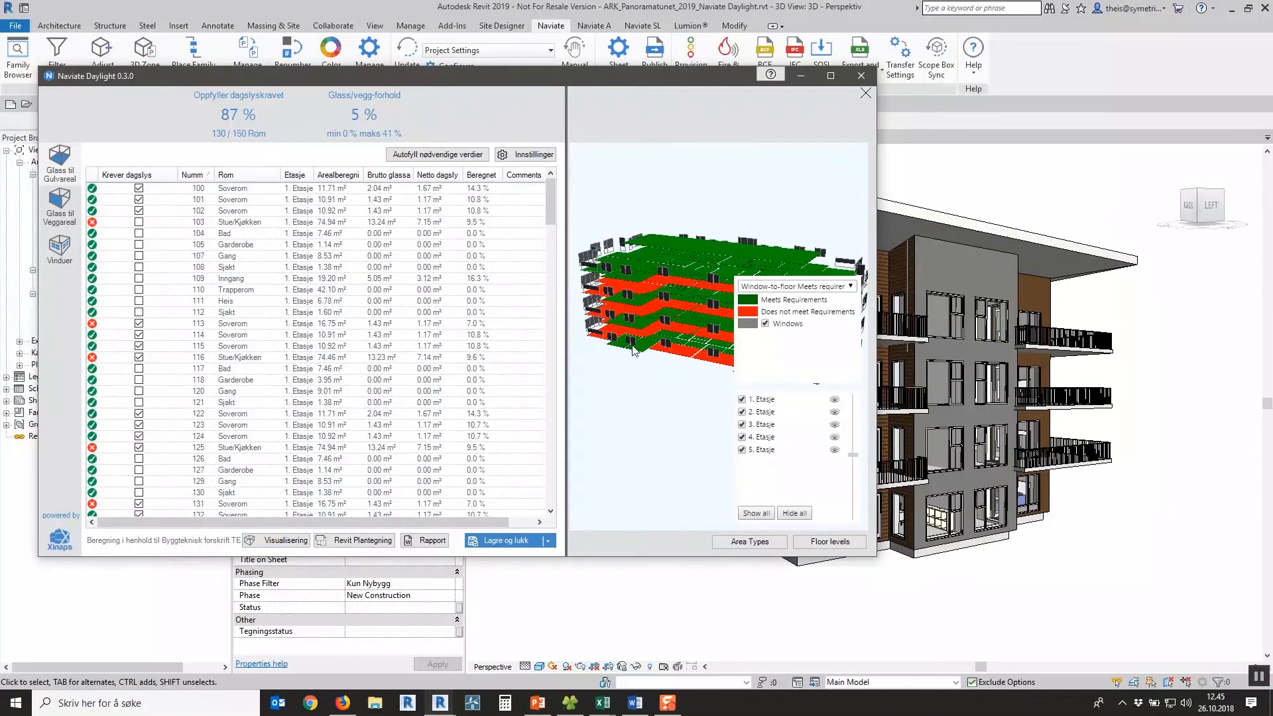
pyautogui.moveTo(877, 561); pyautogui.dragTo(1224, 655)
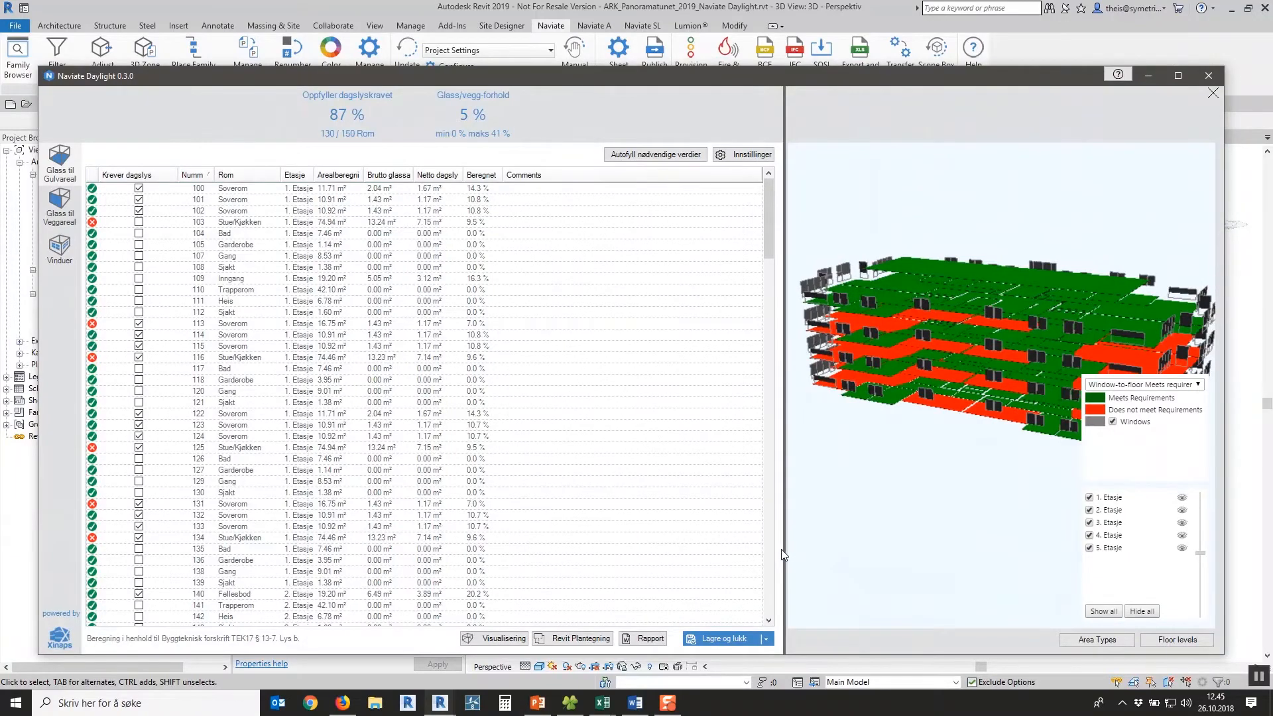
pyautogui.moveTo(785, 551); pyautogui.dragTo(620, 551)
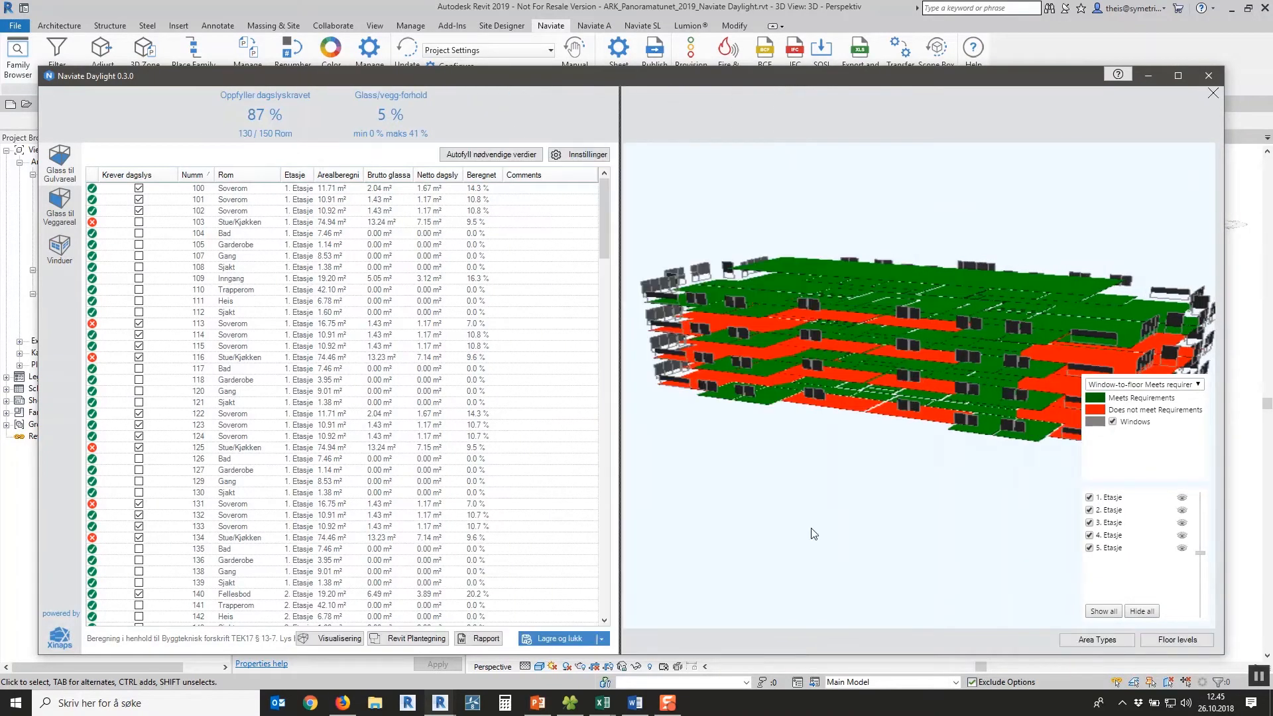
pyautogui.moveTo(845, 531)
pyautogui.mouseDown()
pyautogui.moveTo(777, 516)
pyautogui.moveTo(844, 520)
pyautogui.mouseUp()
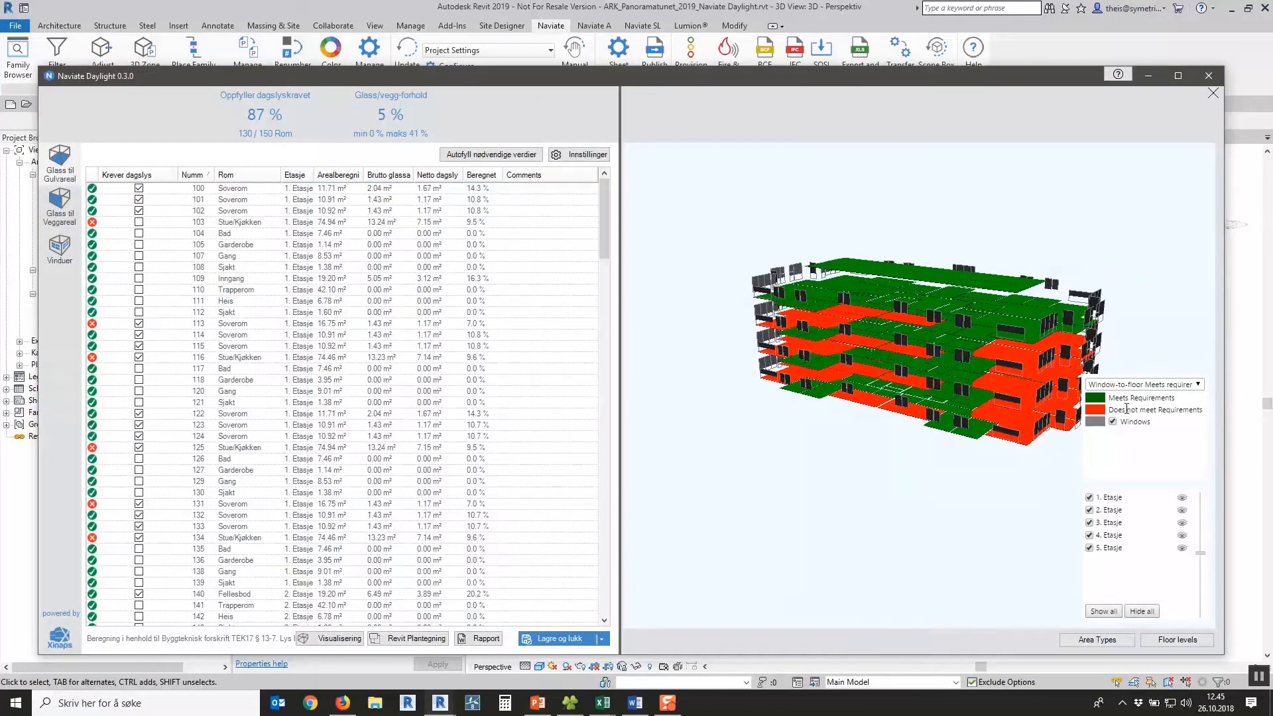
# - Colour the 3D visualisation by Window-to-floor Ratios and hide the windows
pyautogui.click(1199, 385)
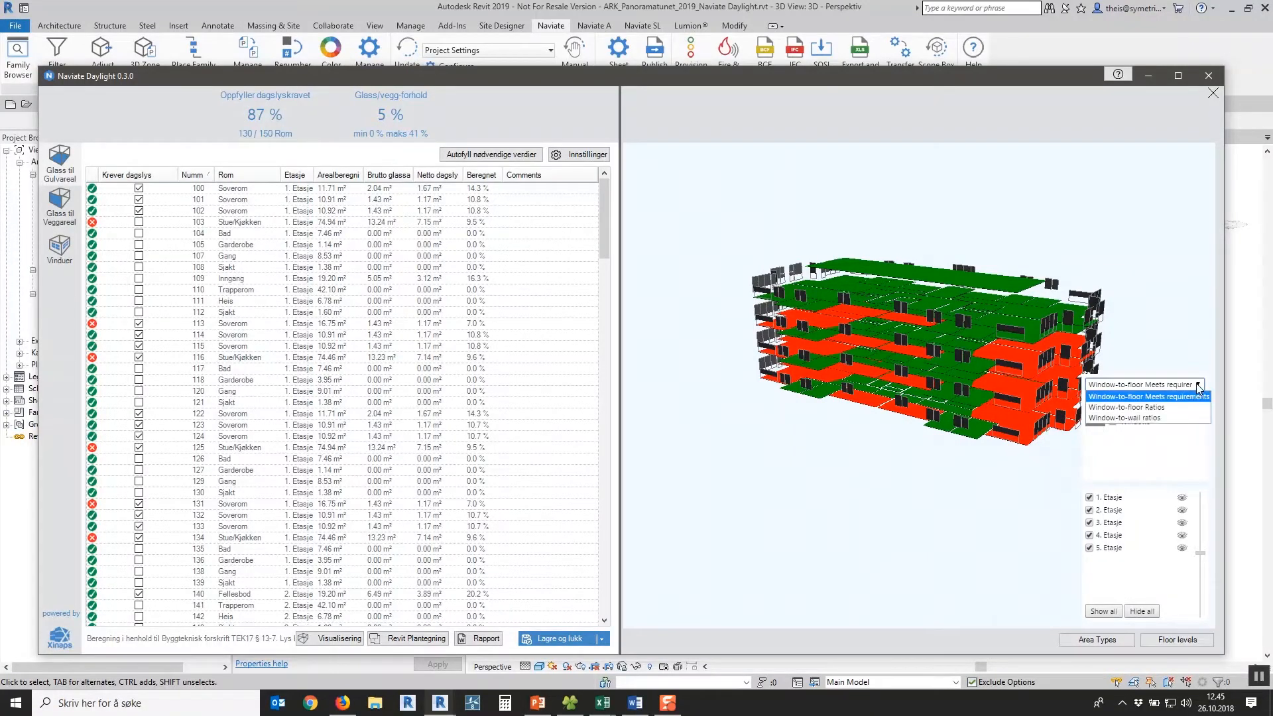
pyautogui.click(1138, 409)
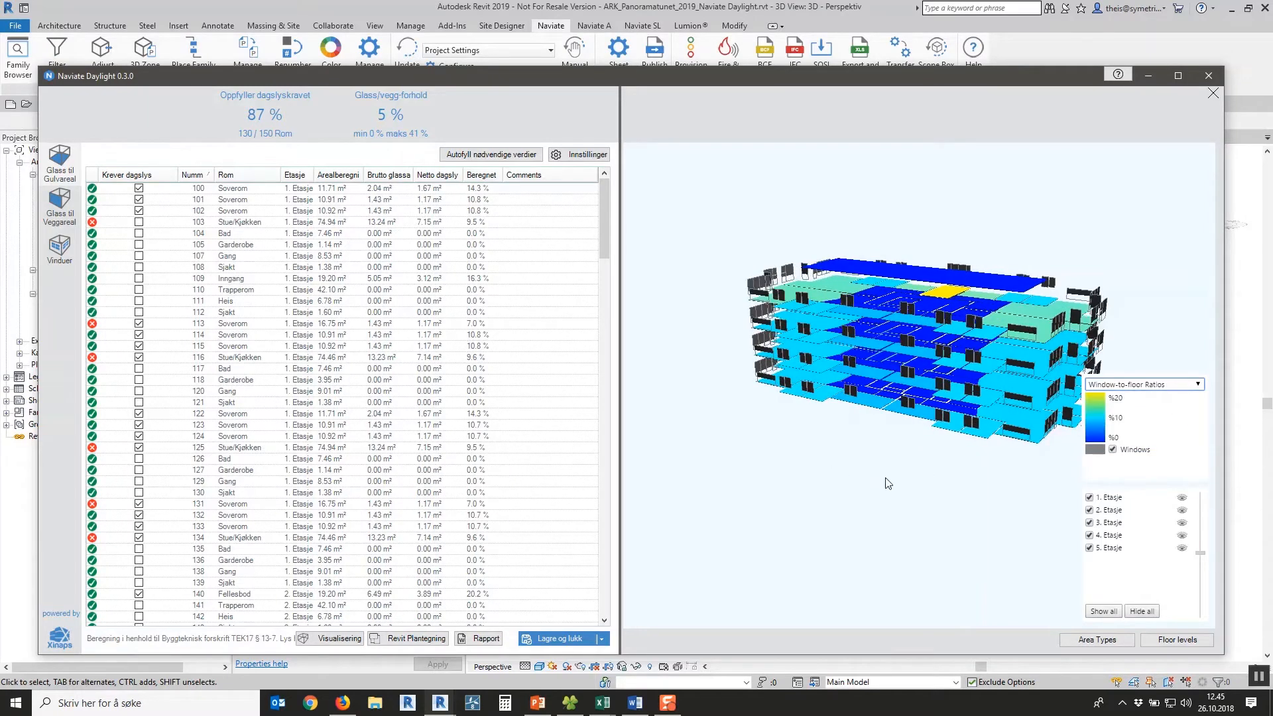
pyautogui.moveTo(889, 483)
pyautogui.mouseDown()
pyautogui.moveTo(929, 418)
pyautogui.moveTo(907, 506)
pyautogui.moveTo(895, 483)
pyautogui.mouseUp()
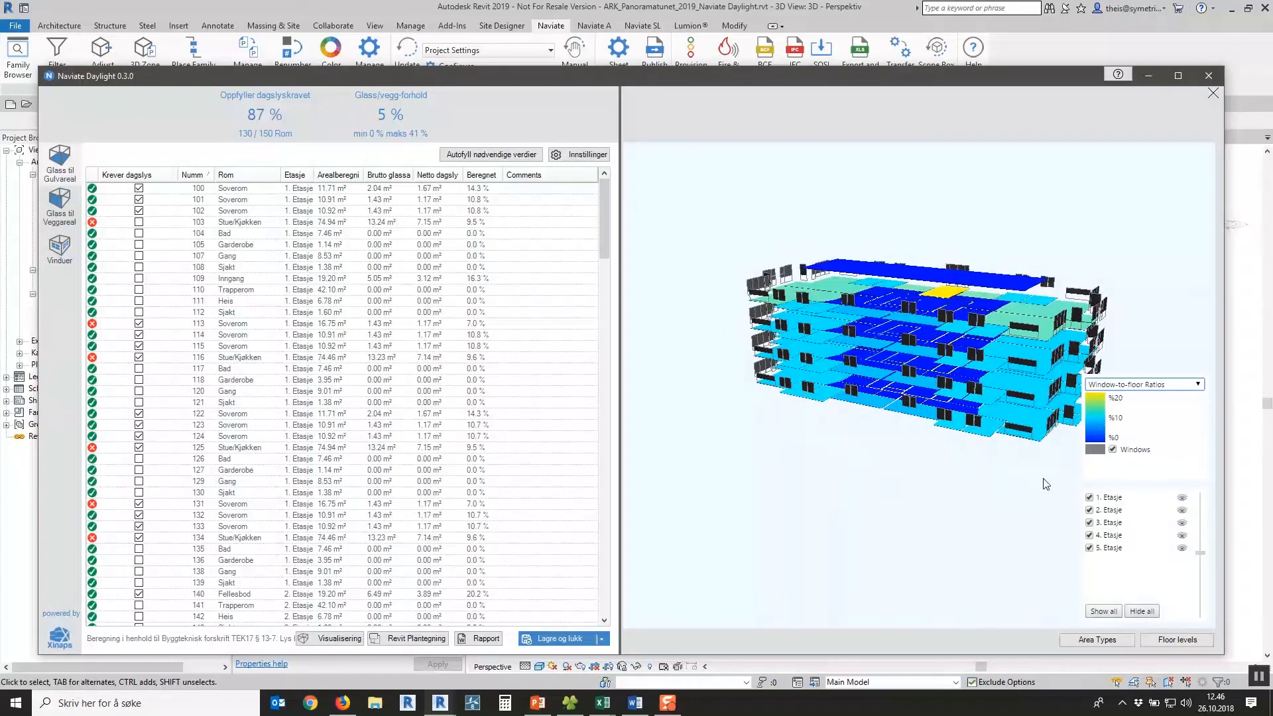
pyautogui.click(1113, 451)
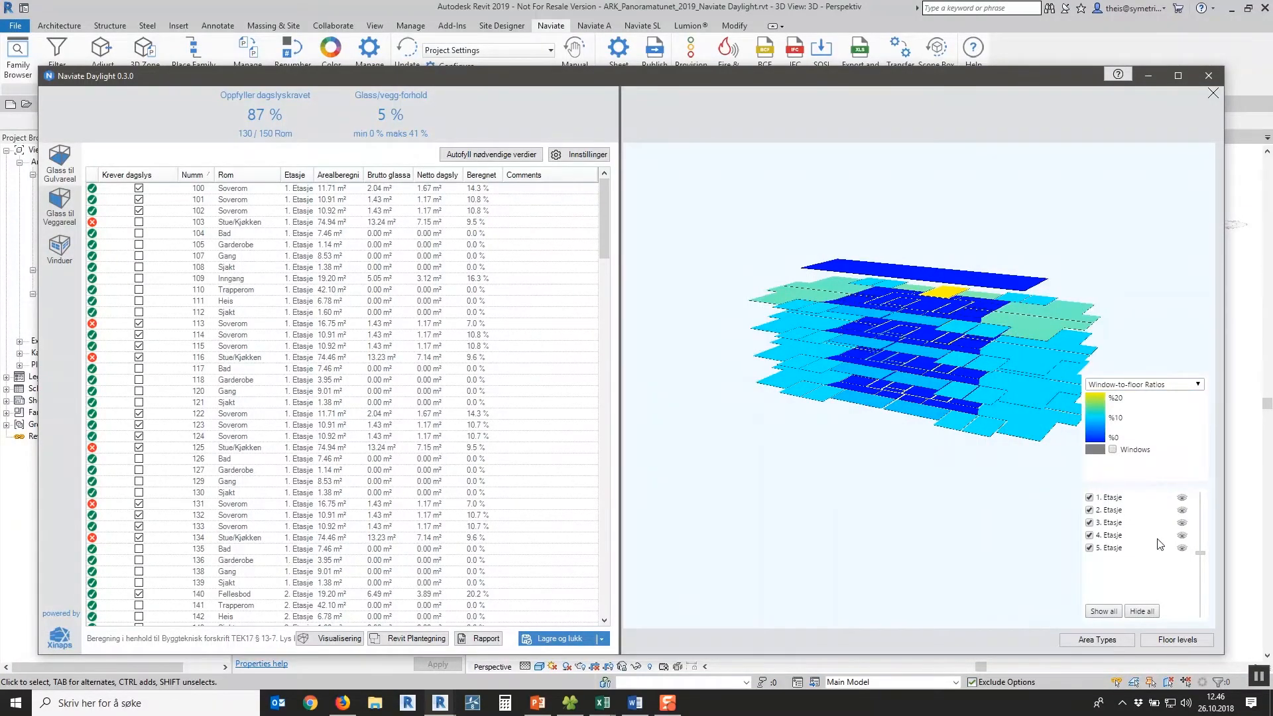
# - Show only 1. Etasje in the 3D visualisation and view its rooms from above
pyautogui.click(1141, 611)
pyautogui.click(1089, 497)
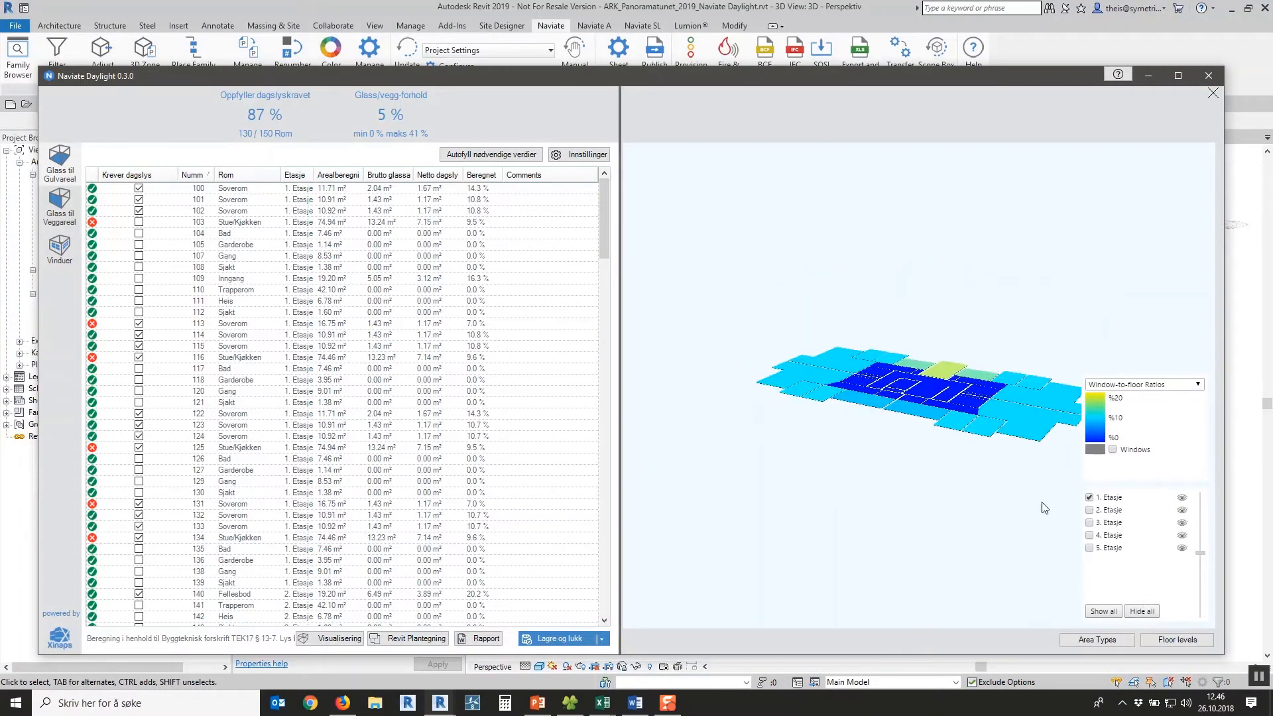
pyautogui.moveTo(959, 490)
pyautogui.mouseDown()
pyautogui.moveTo(919, 478)
pyautogui.moveTo(949, 512)
pyautogui.mouseUp()
pyautogui.scroll(2, 943, 385)
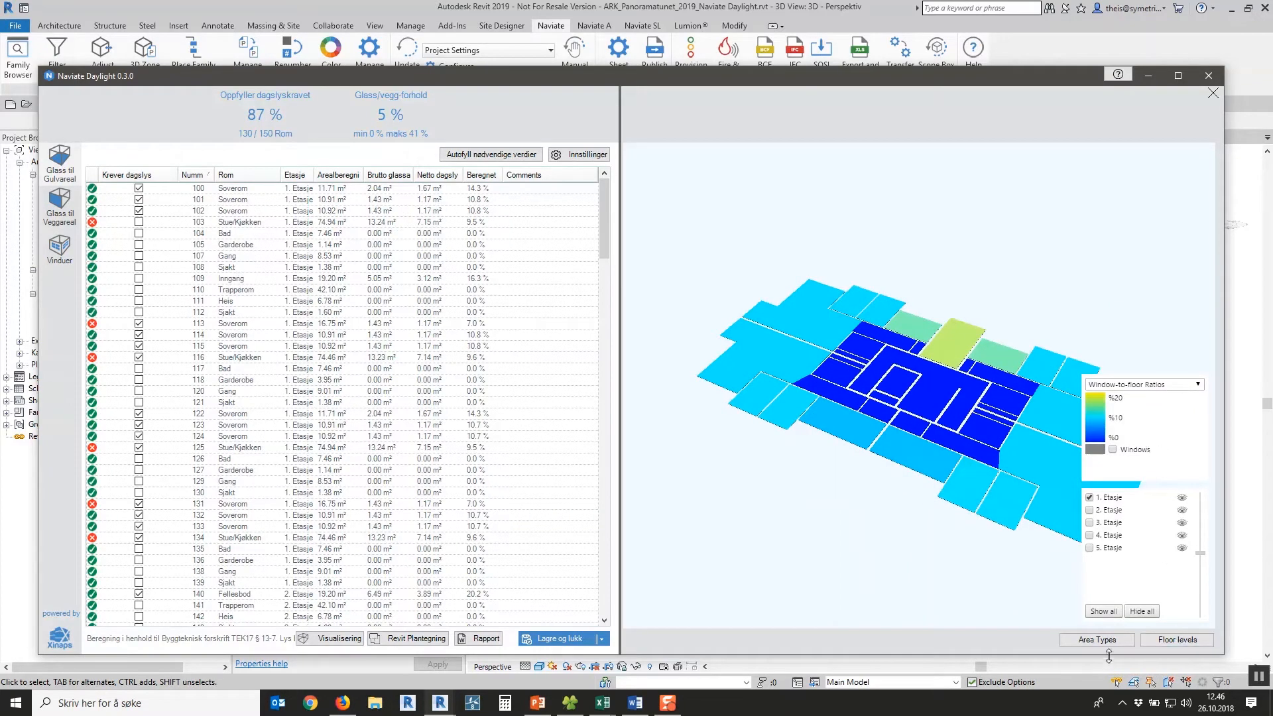
# - Hide the colour legend and the floor level list over the 3D visualisation, view the unobstructed floor, and show both again
pyautogui.click(1098, 640)
pyautogui.click(1177, 639)
pyautogui.moveTo(865, 559); pyautogui.dragTo(842, 522)
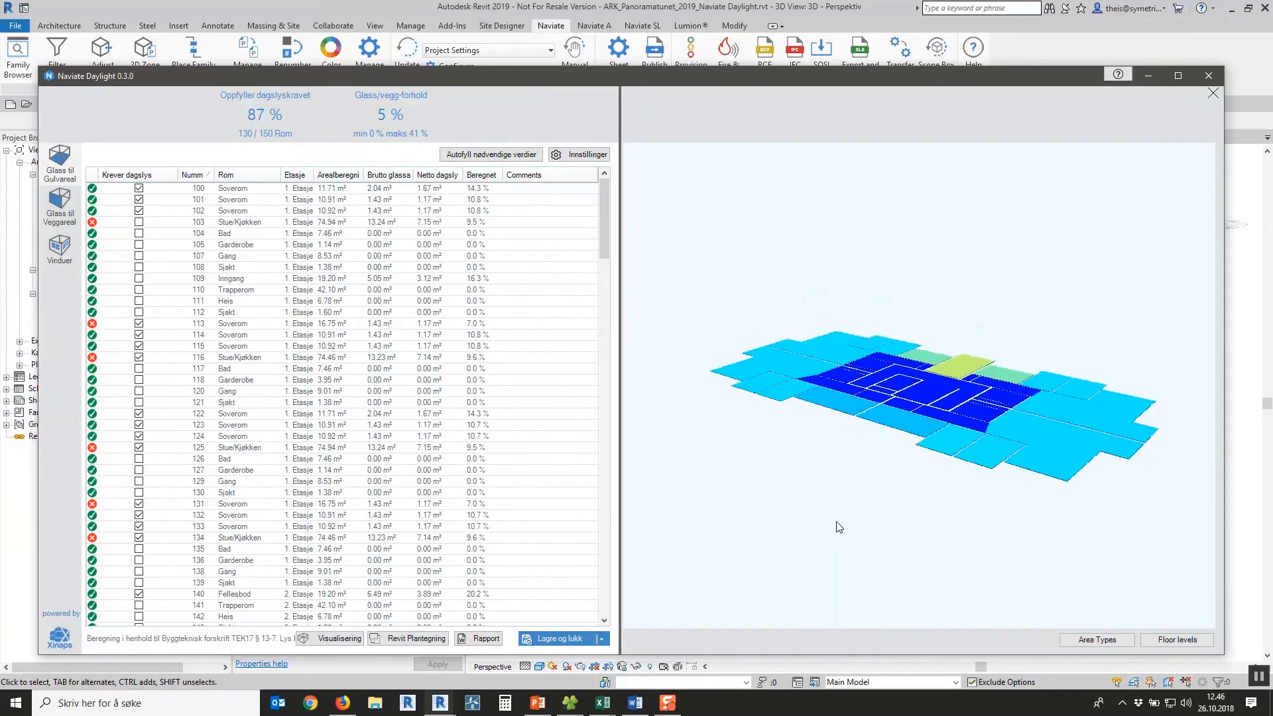
pyautogui.click(1104, 640)
pyautogui.click(1185, 643)
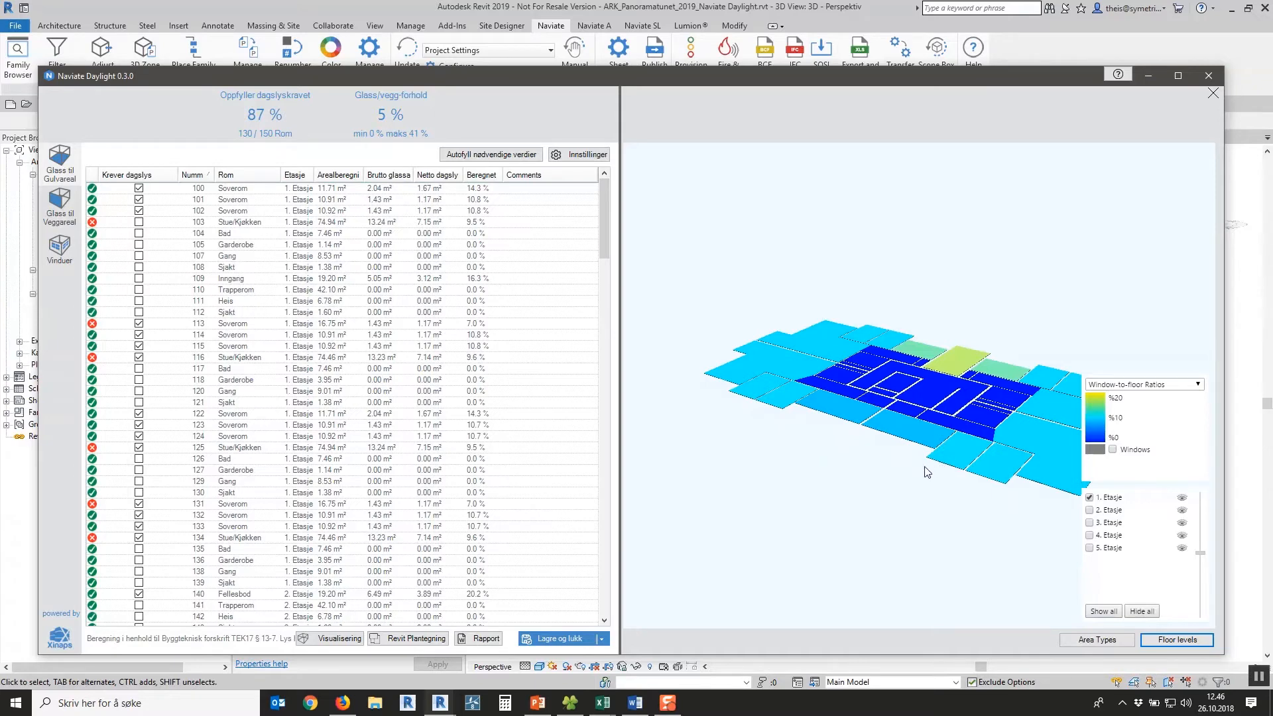
# - Generate the Revit daylight floor plans and move the daylight ratio legend from below the 1. Etasje plan to beside its upper right corner
pyautogui.click(412, 644)
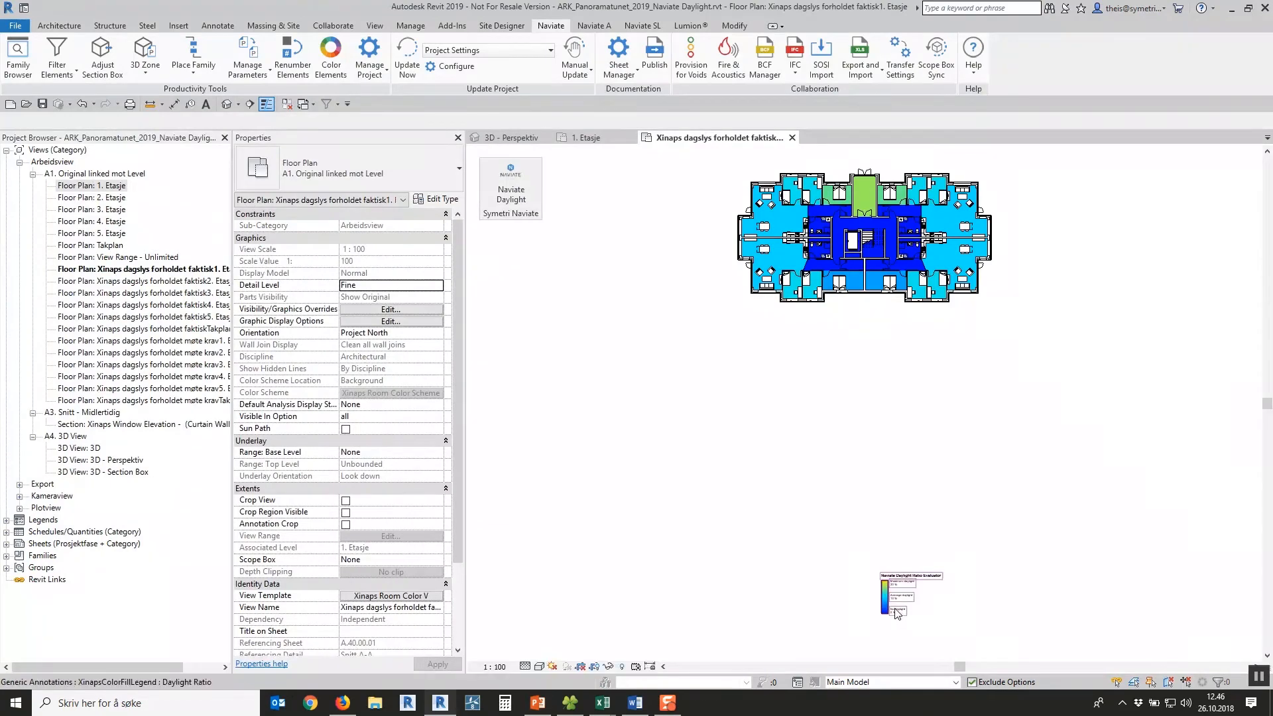
pyautogui.click(899, 626)
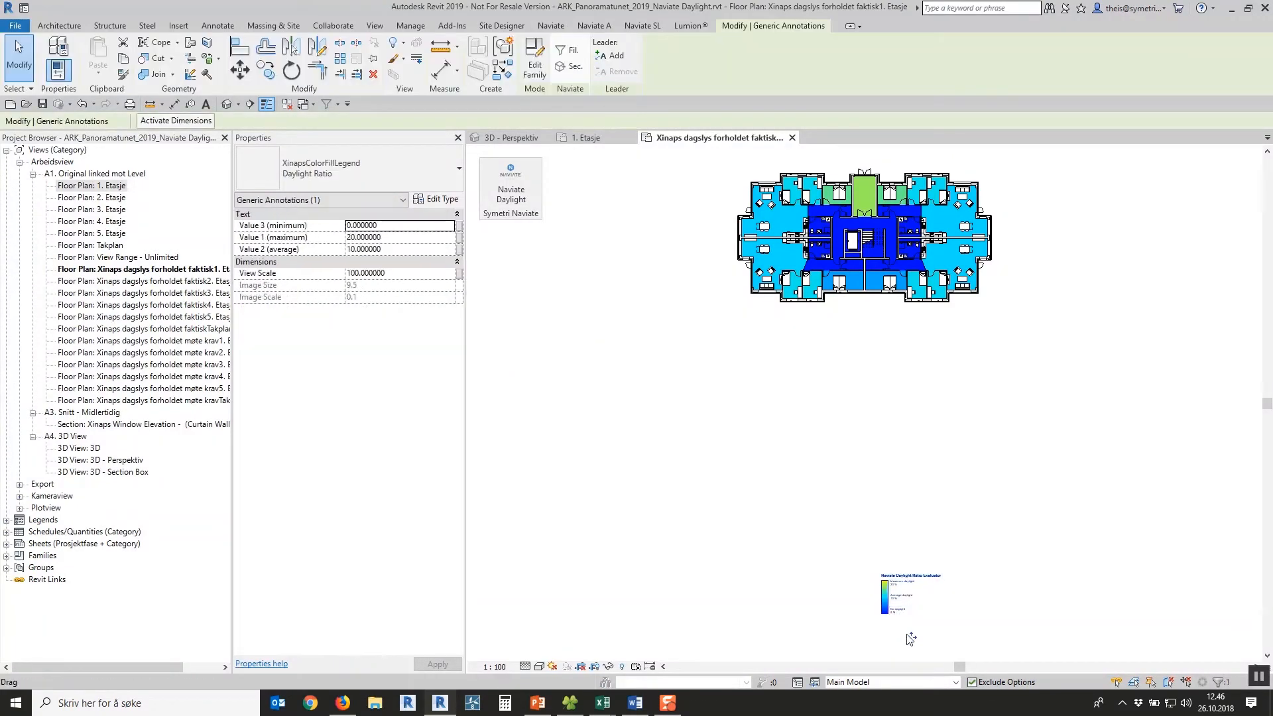
pyautogui.moveTo(901, 627)
pyautogui.mouseDown()
pyautogui.moveTo(1046, 250)
pyautogui.moveTo(1030, 226)
pyautogui.mouseUp()
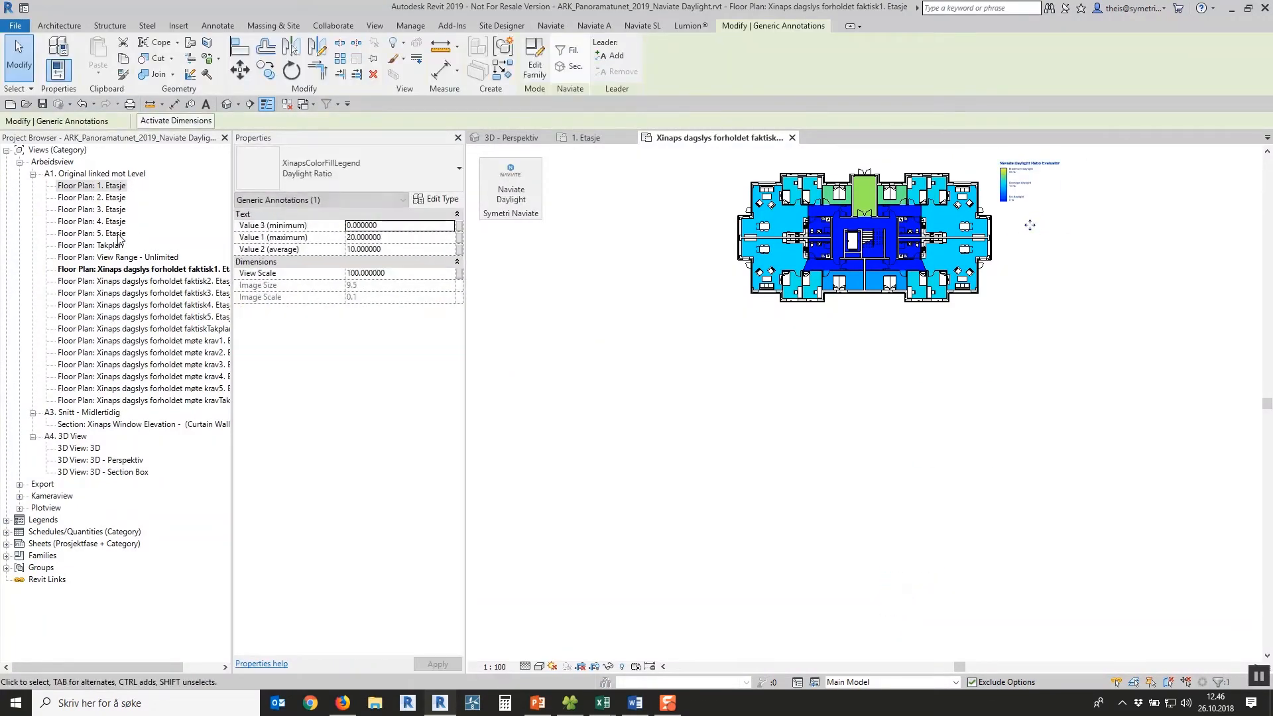
pyautogui.scroll(1, 938, 129)
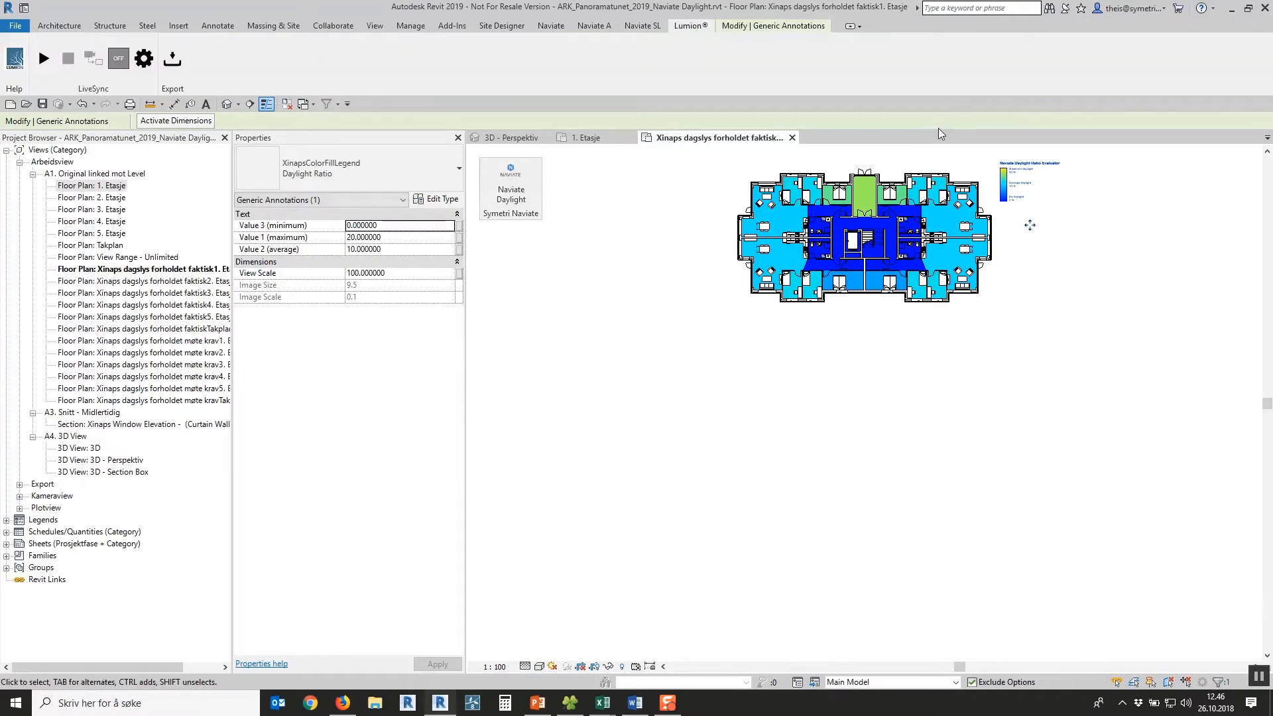
pyautogui.click(942, 159)
pyautogui.scroll(6, 943, 160)
pyautogui.scroll(-2, 963, 229)
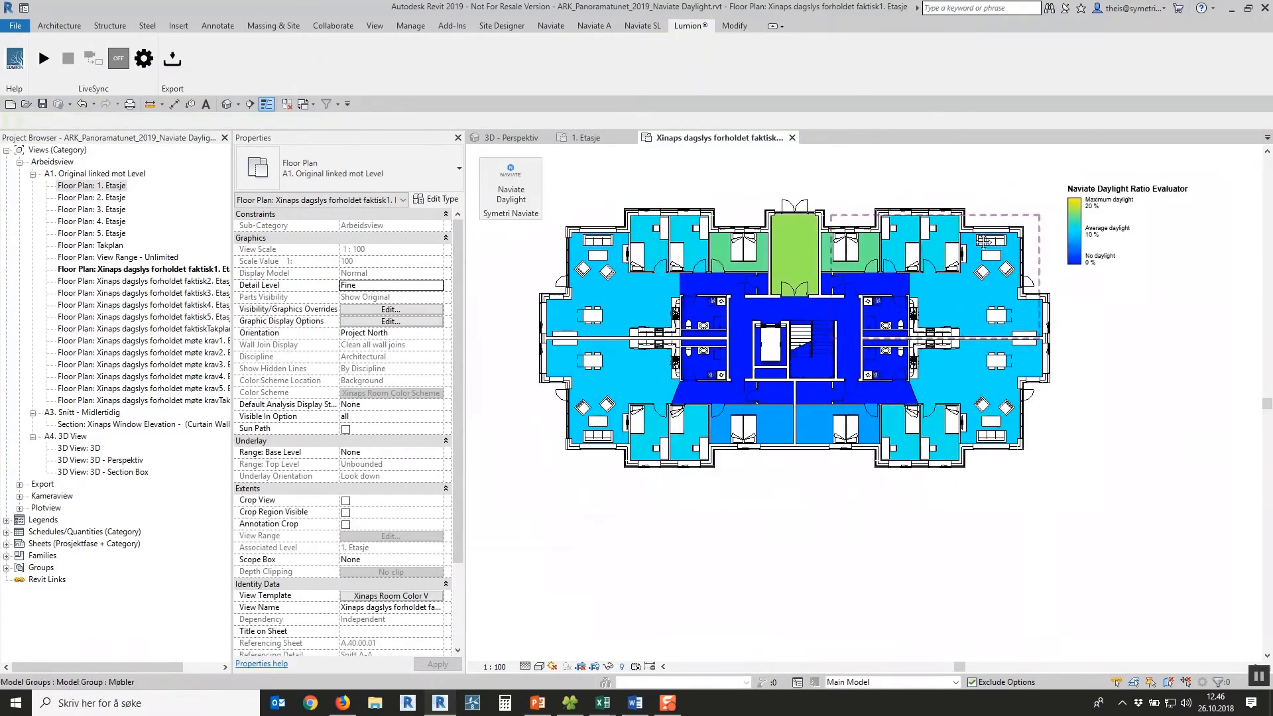
pyautogui.moveTo(982, 242); pyautogui.dragTo(988, 339, button='middle')
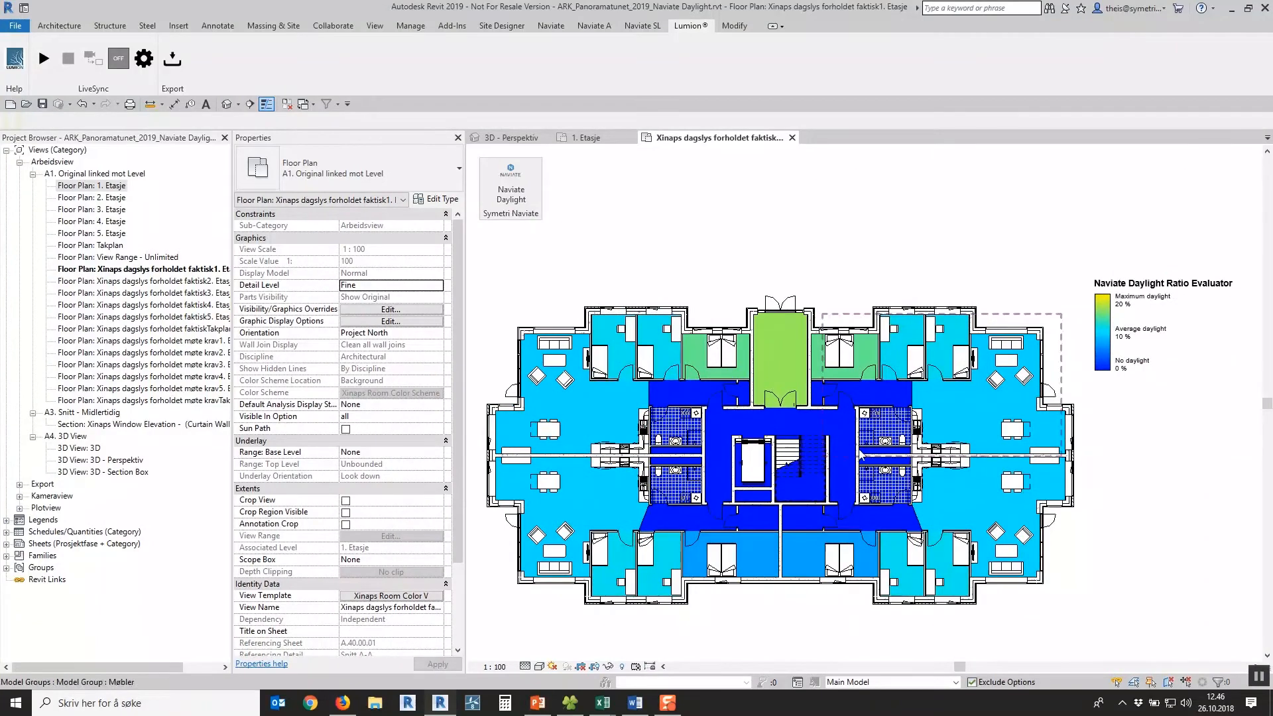
# - Open the 1. Etasje floor plan for met daylight requirements and select room Stue/Kjøkken 103
pyautogui.doubleClick(175, 340)
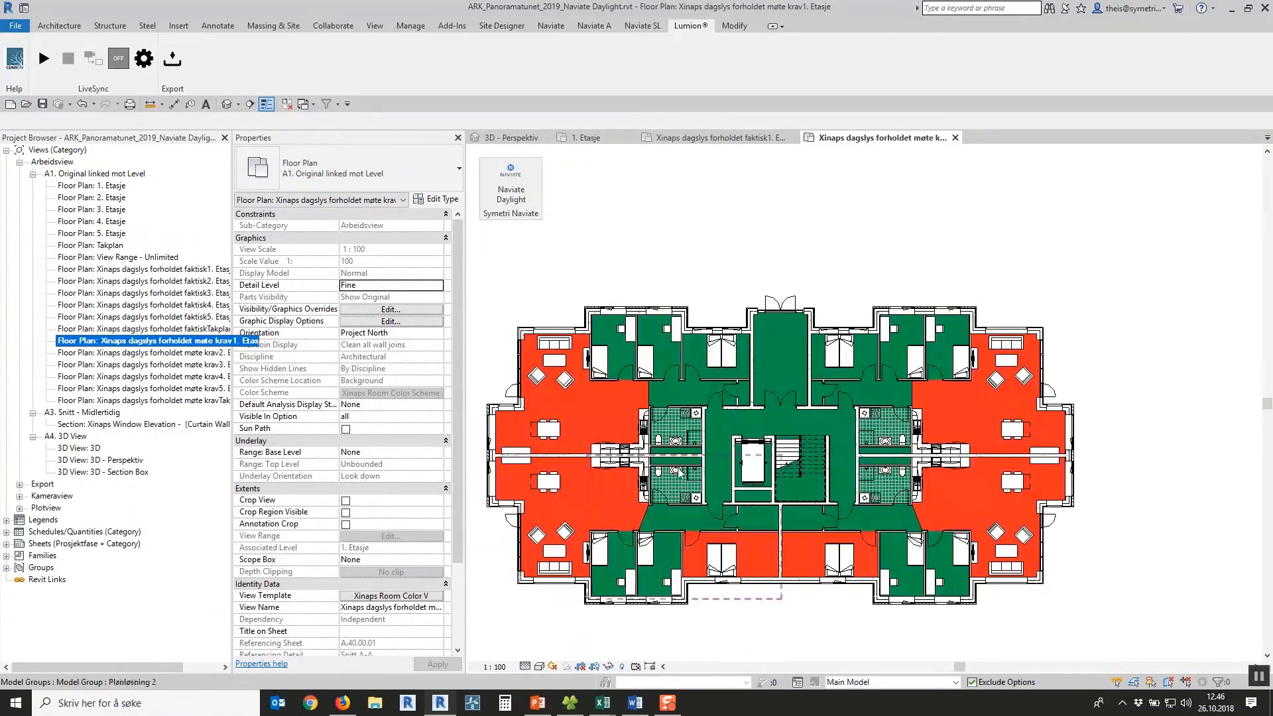
pyautogui.moveTo(680, 472); pyautogui.dragTo(771, 428, button='middle')
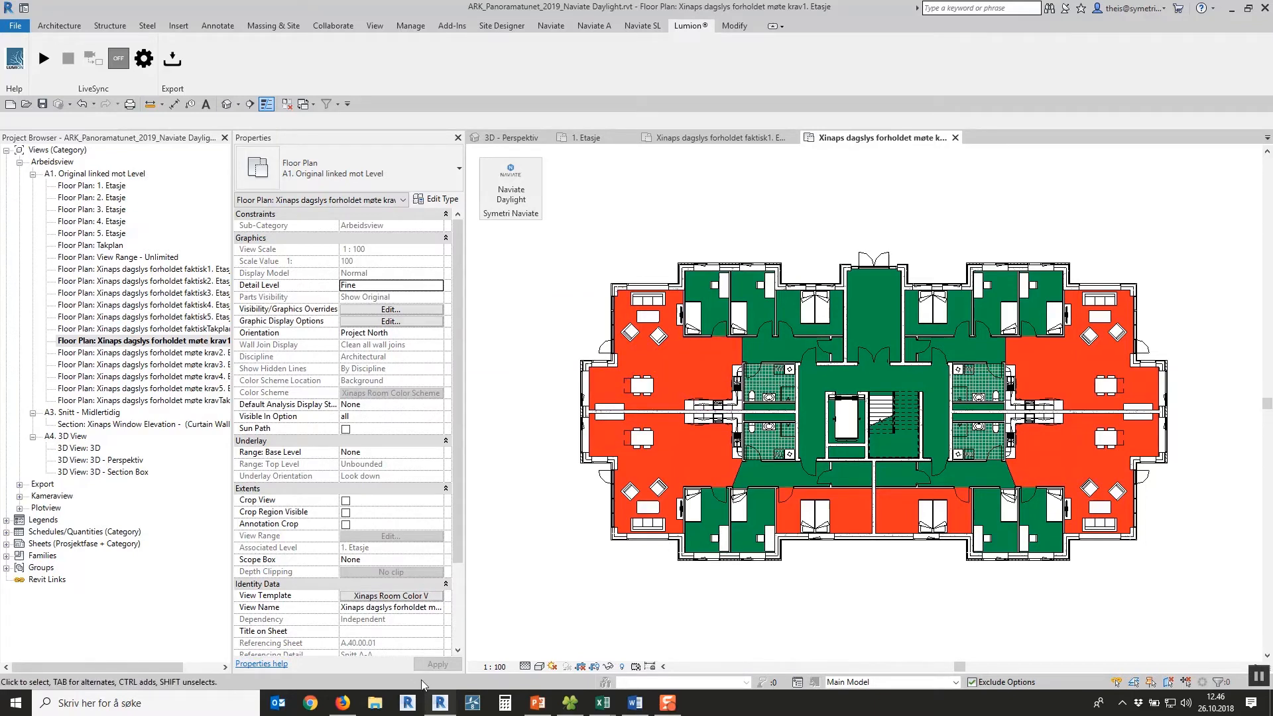
pyautogui.click(657, 361)
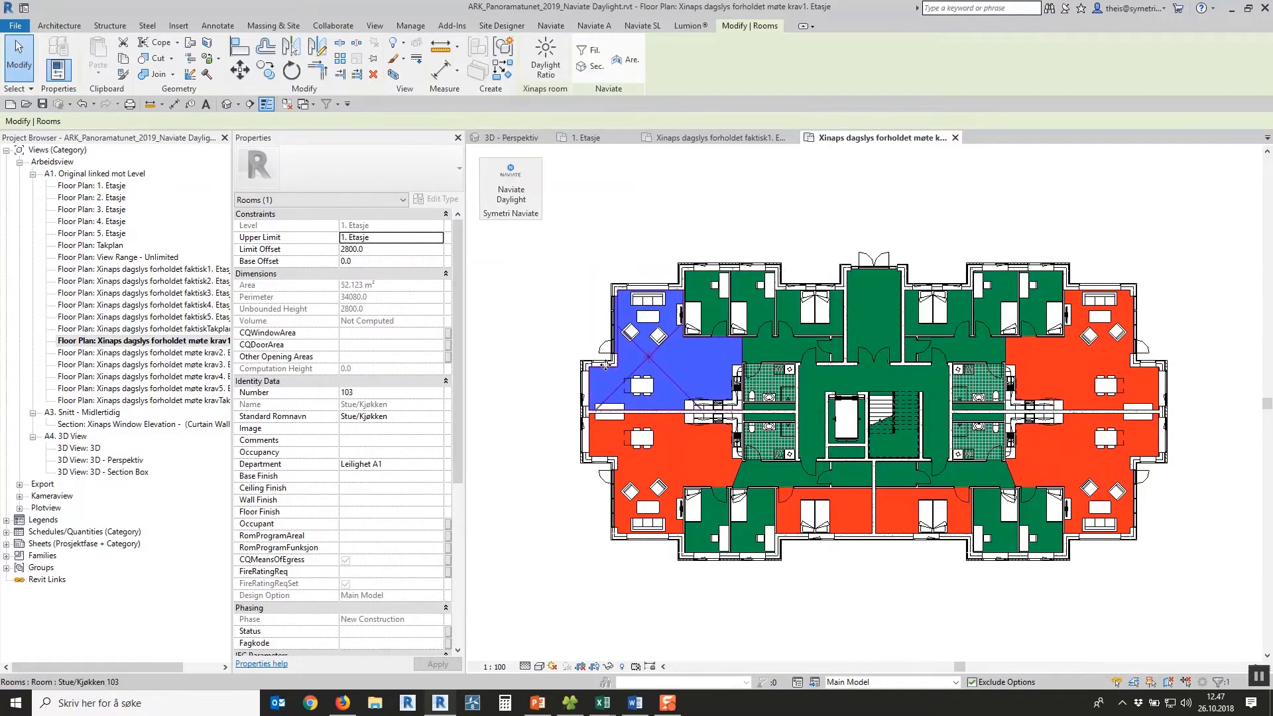
pyautogui.scroll(4, 611, 334)
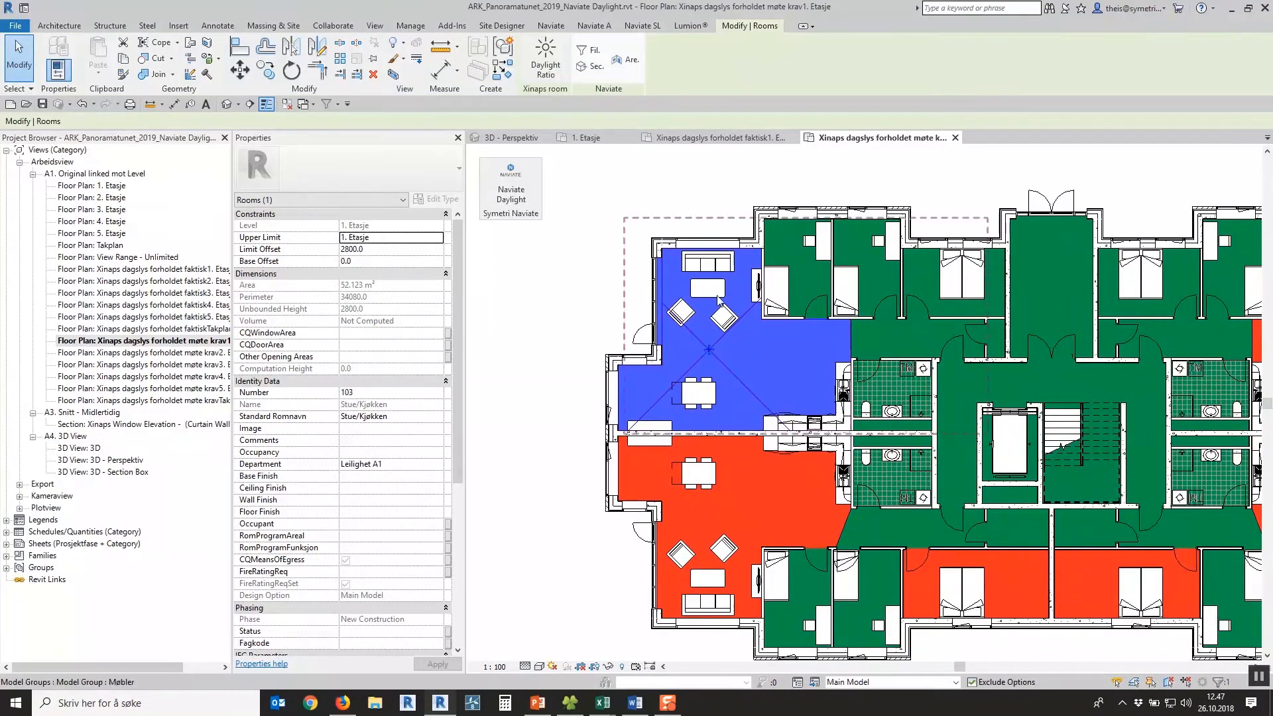
# - Run the daylight calculation for only the selected room, examine its floor and windows in 3D, and show its window list
pyautogui.click(503, 195)
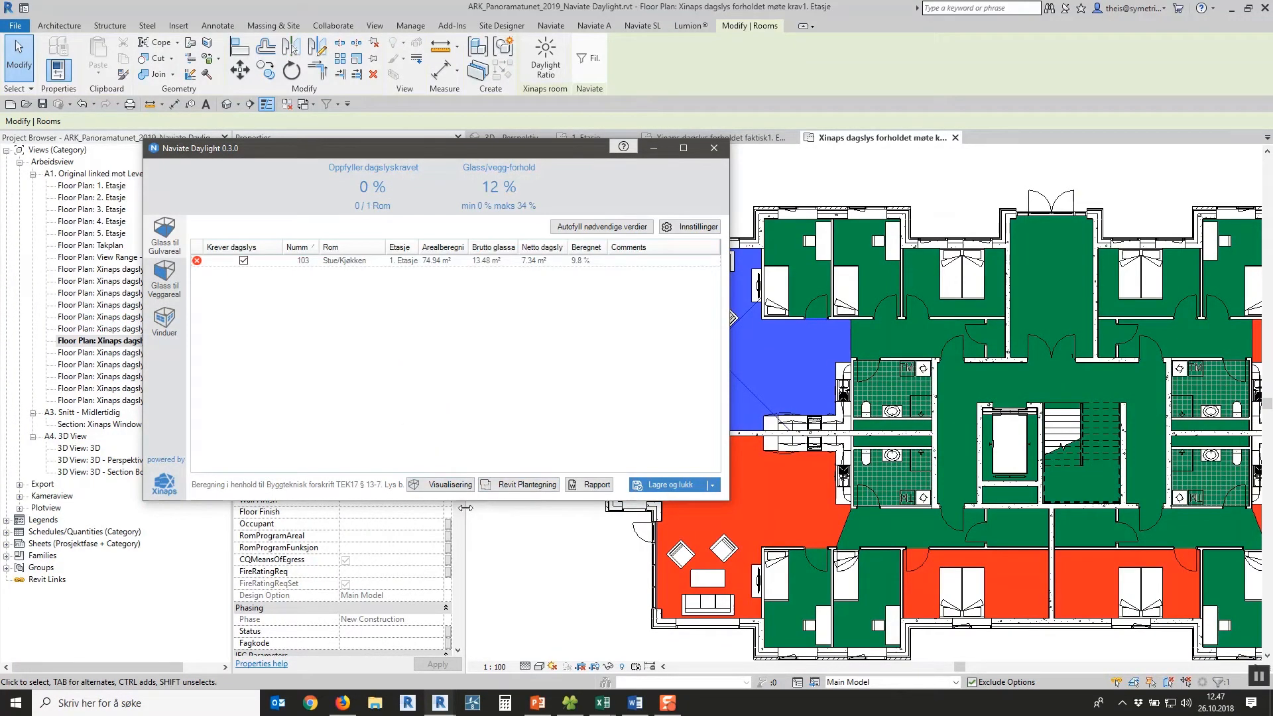
pyautogui.click(451, 485)
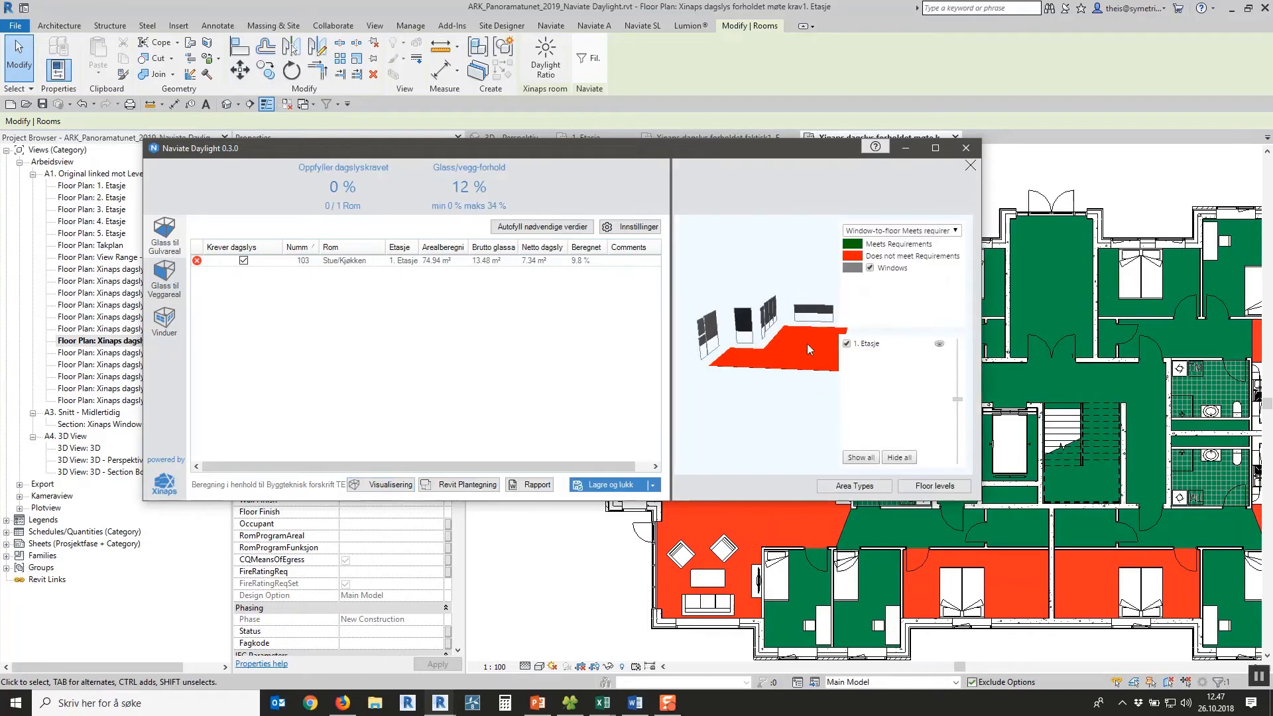
pyautogui.moveTo(808, 344); pyautogui.dragTo(757, 358)
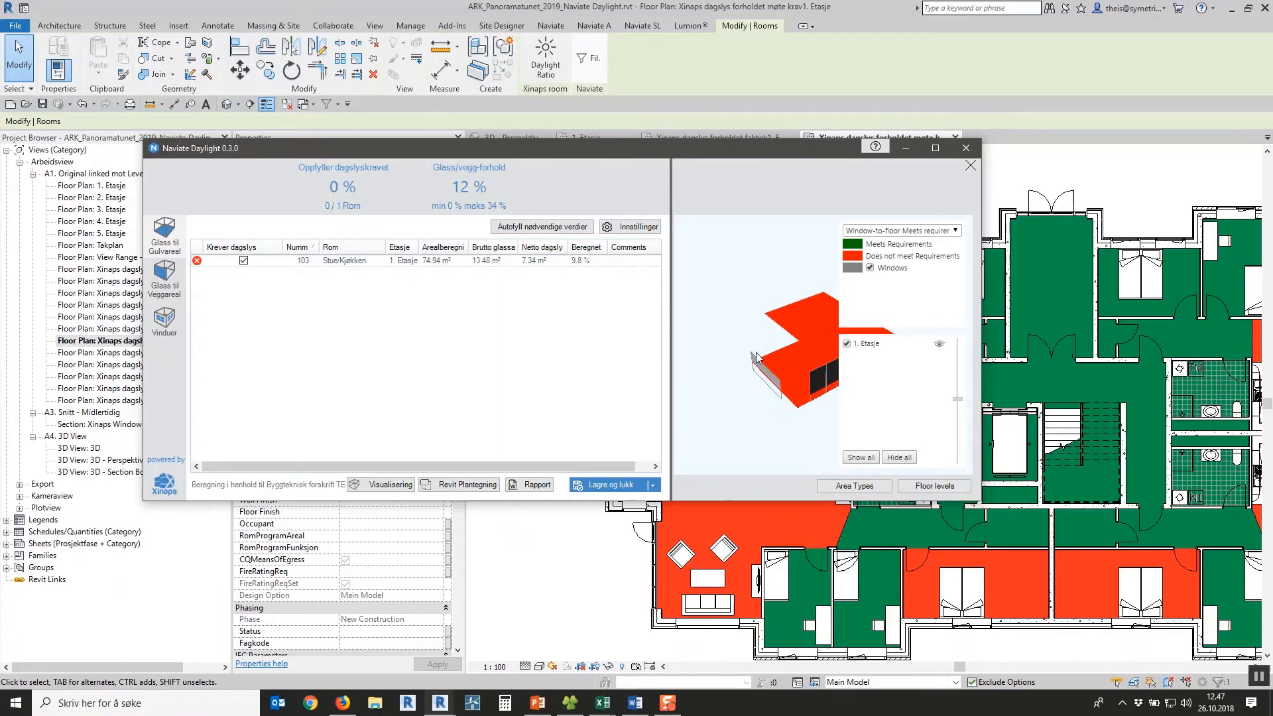
pyautogui.moveTo(778, 412); pyautogui.dragTo(730, 409)
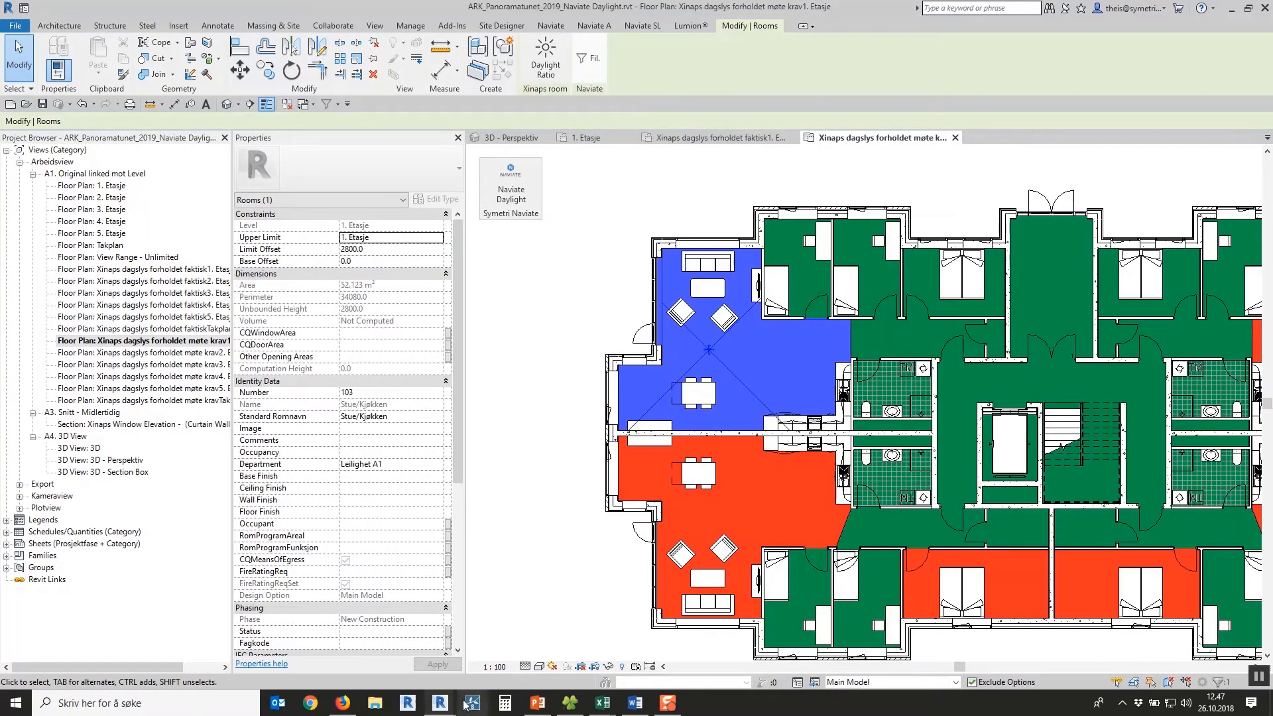
pyautogui.click(468, 669)
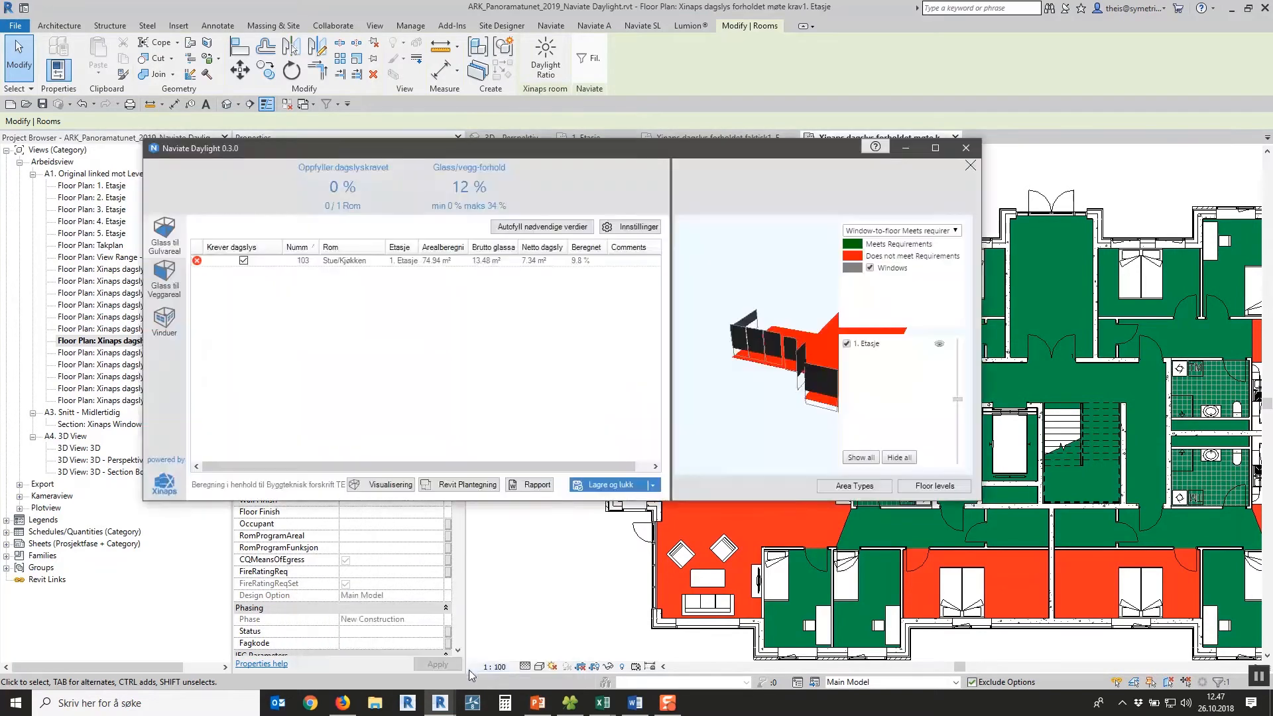
pyautogui.click(166, 329)
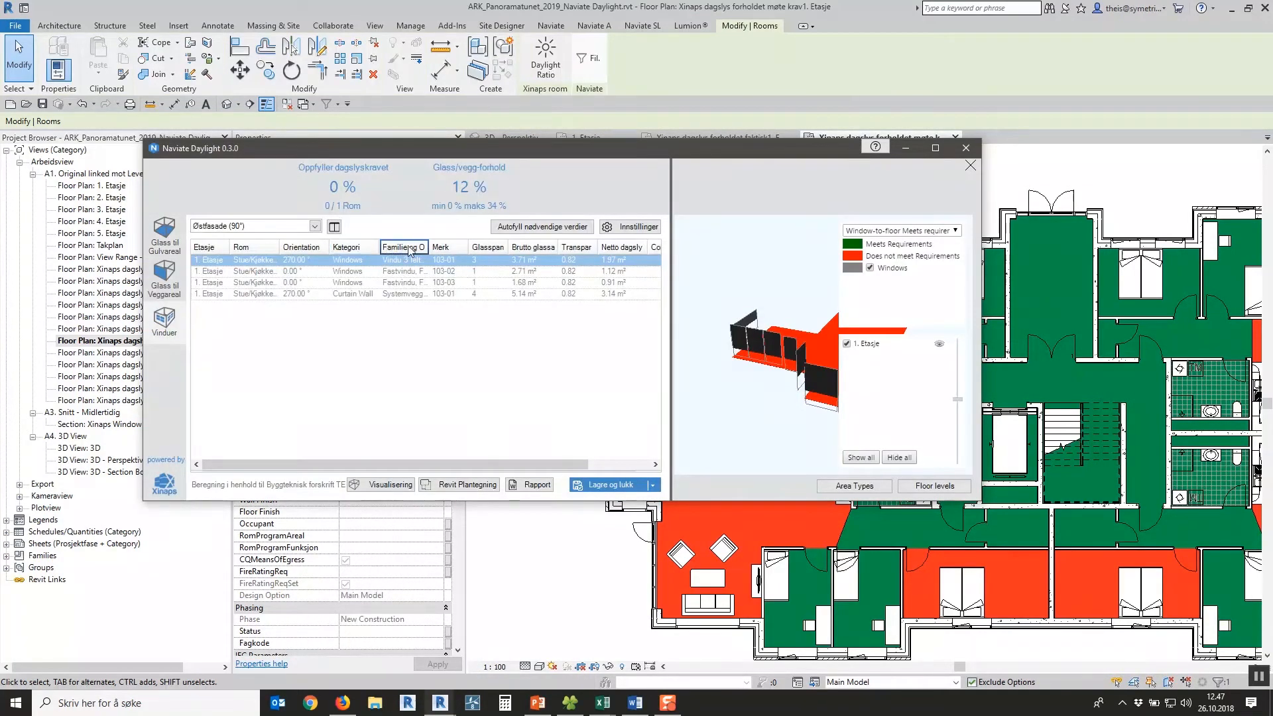
# - Widen the Familie og Omsorg column in the window list and create a Revit view of window 103-02, Fastvindu 26x12M
pyautogui.click(429, 247)
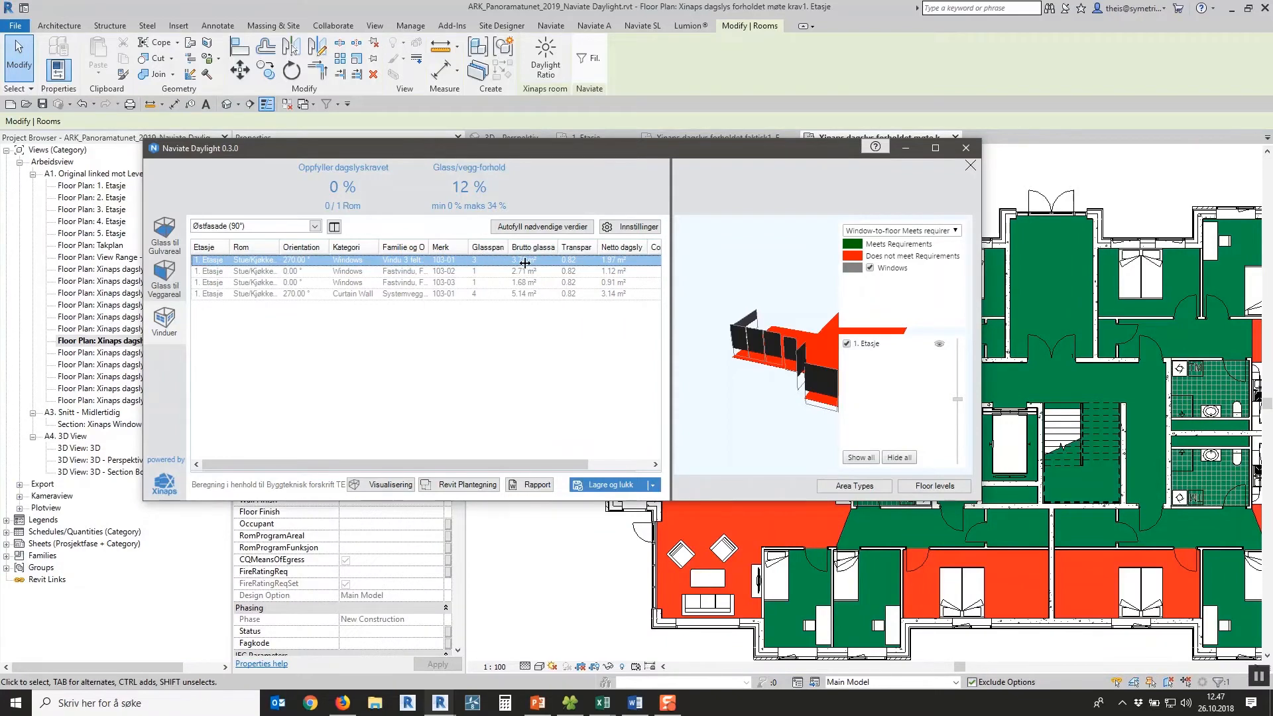
pyautogui.moveTo(525, 263); pyautogui.dragTo(525, 263)
pyautogui.click(468, 272)
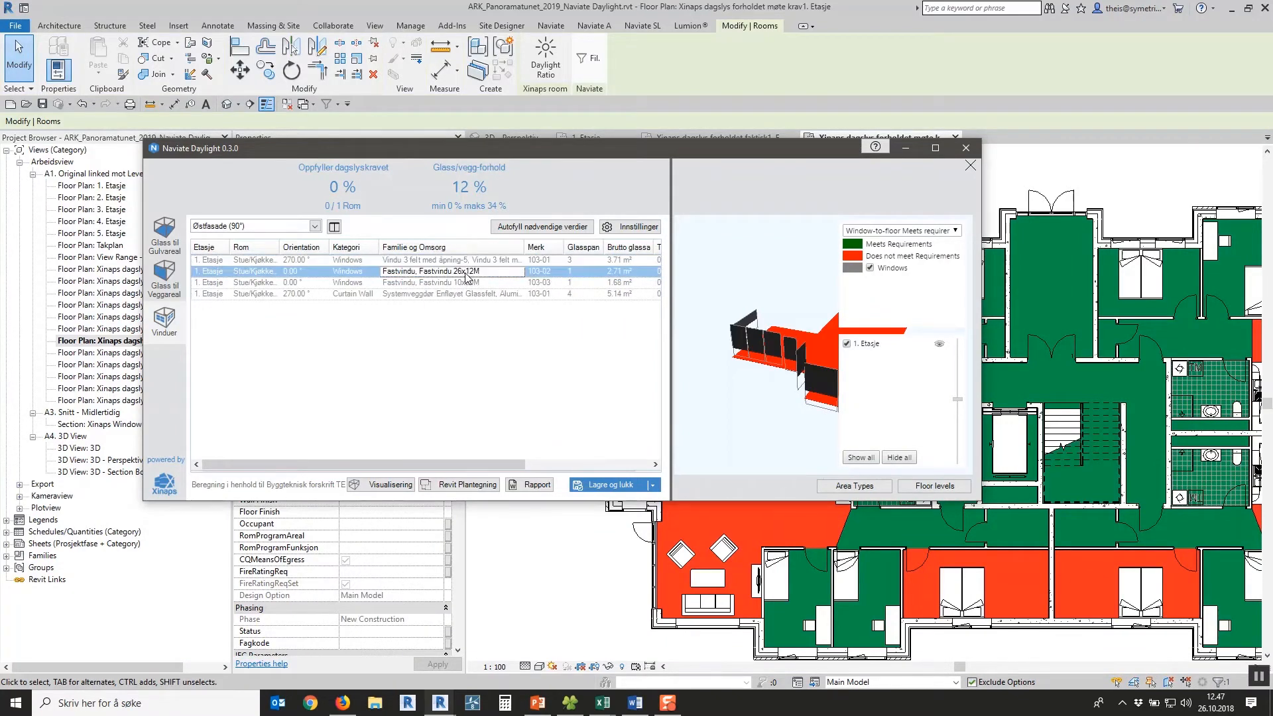
pyautogui.rightClick(457, 273)
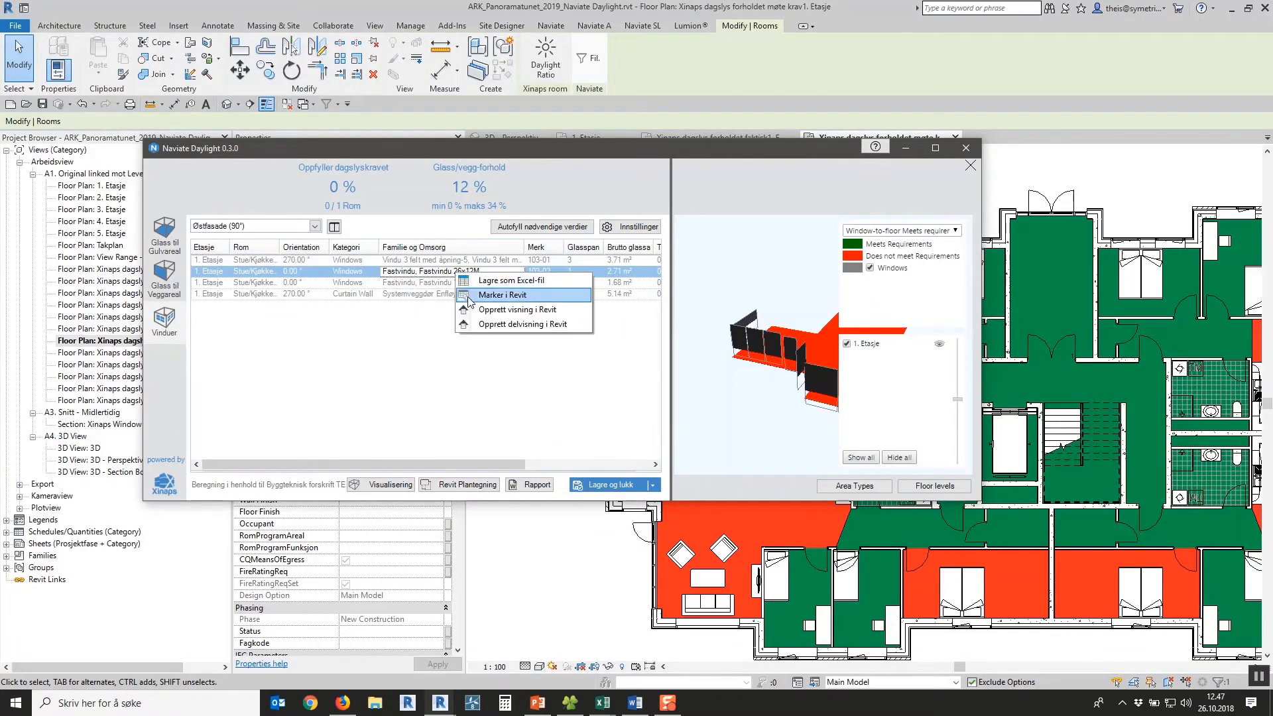
pyautogui.click(482, 318)
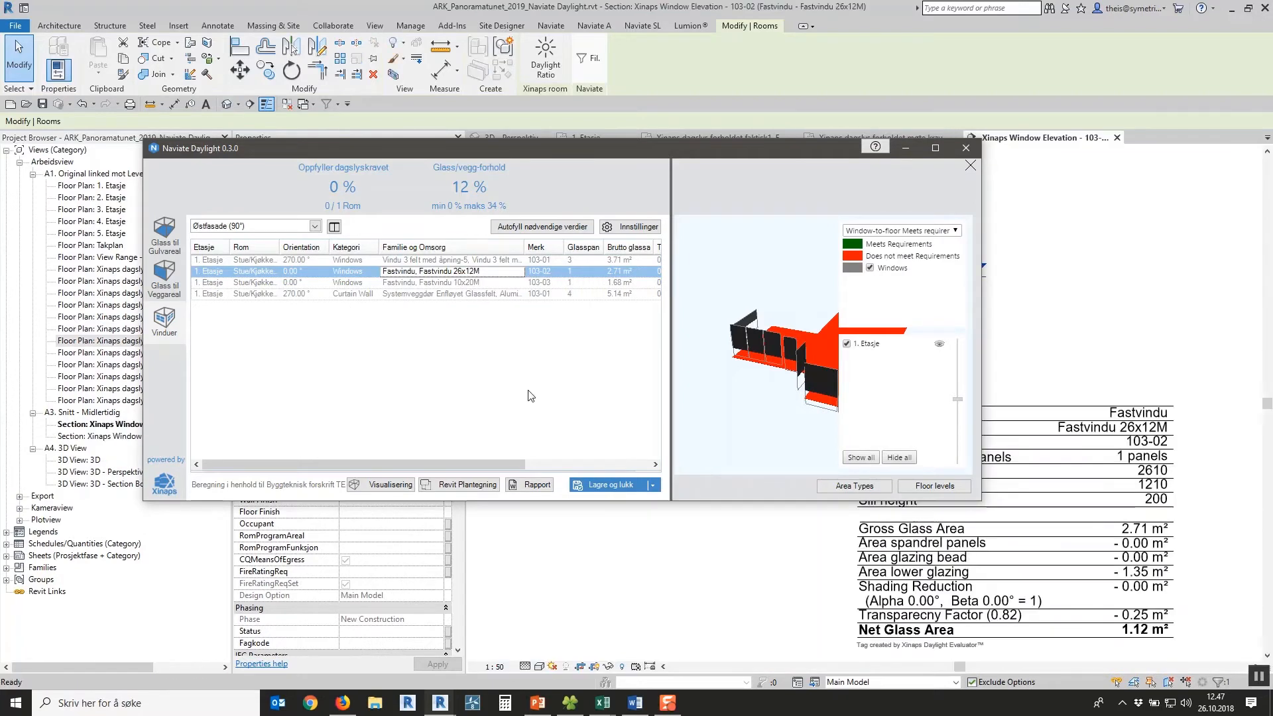
# - Save and close the daylight calculation, and examine the window elevation and its glass area tag
pyautogui.click(614, 489)
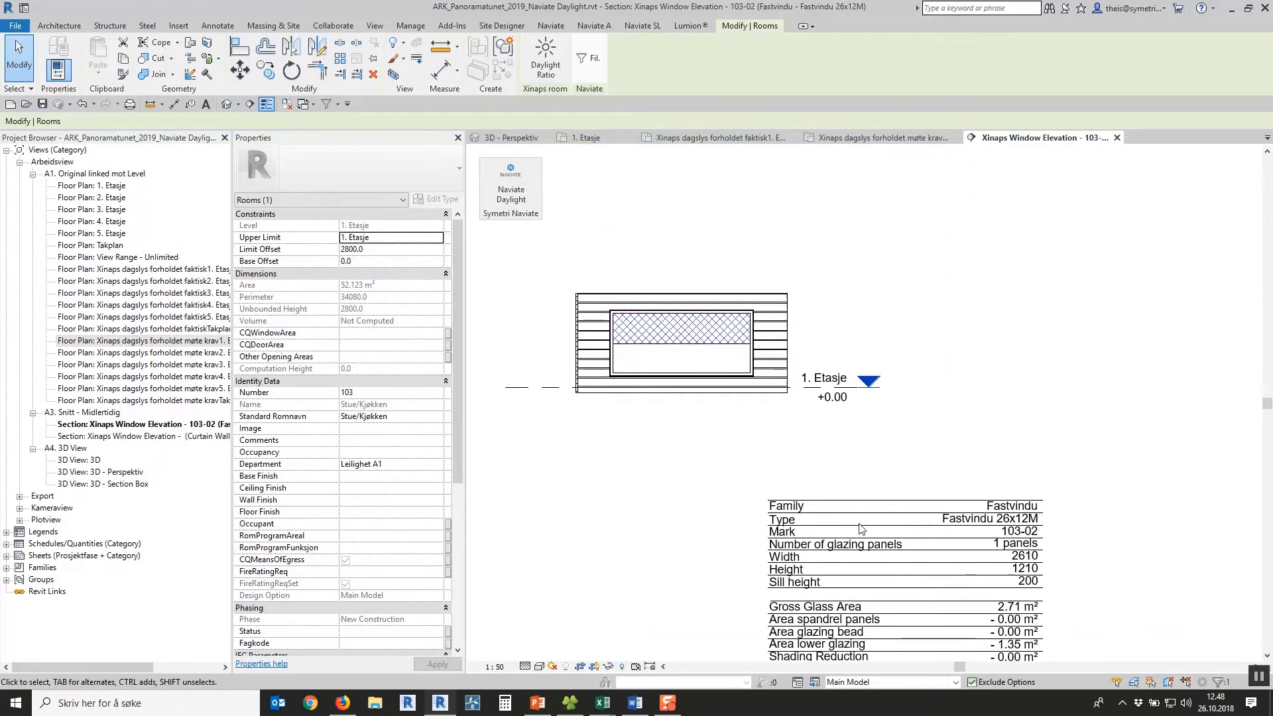
pyautogui.scroll(1, 877, 508)
pyautogui.moveTo(877, 508); pyautogui.dragTo(895, 453, button='middle')
pyautogui.moveTo(750, 329); pyautogui.dragTo(757, 349, button='middle')
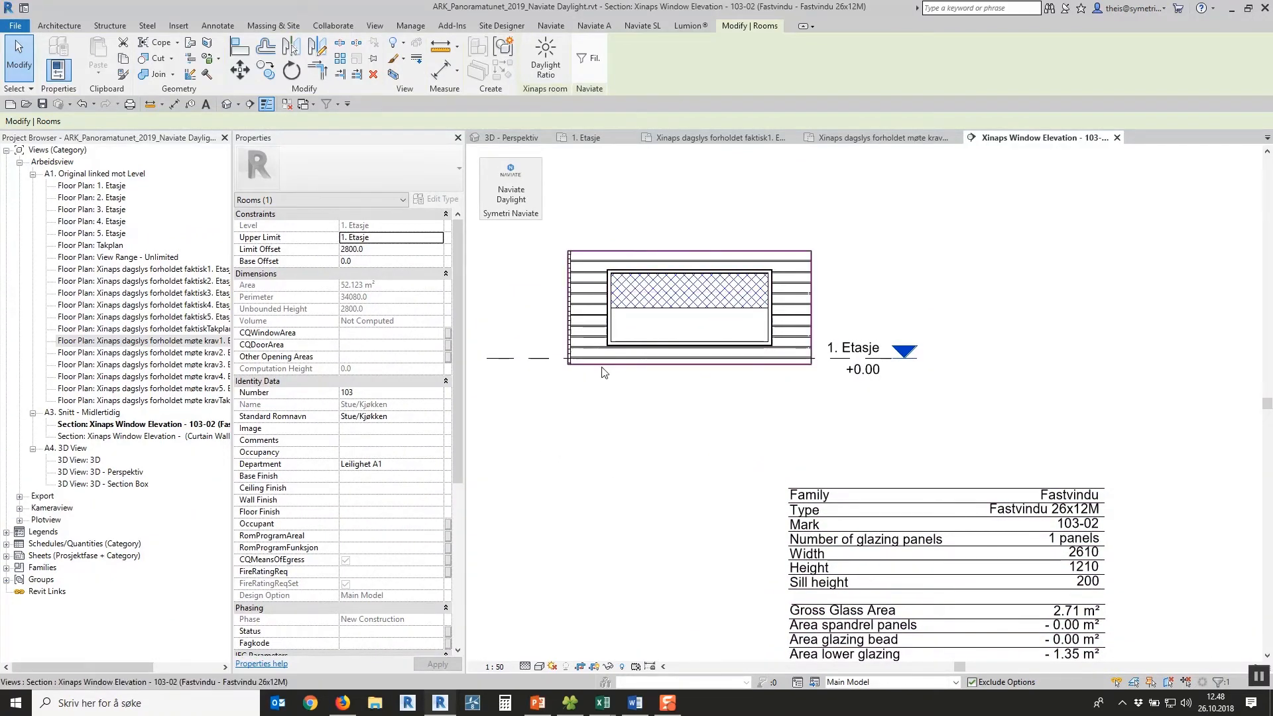
# - From the 1. Etasje plan for met daylight requirements, set the sill height of all Fastvindu 26x12M windows in the project to 900
pyautogui.click(856, 138)
pyautogui.click(557, 358)
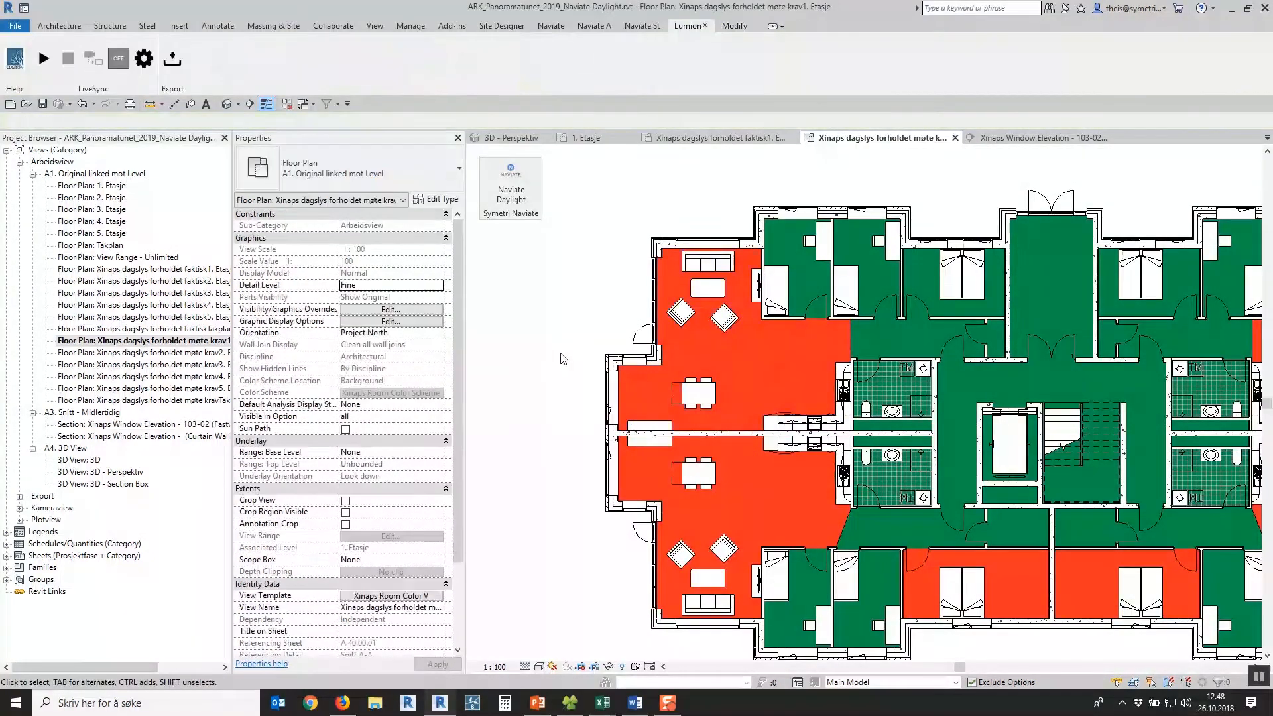
pyautogui.click(717, 245)
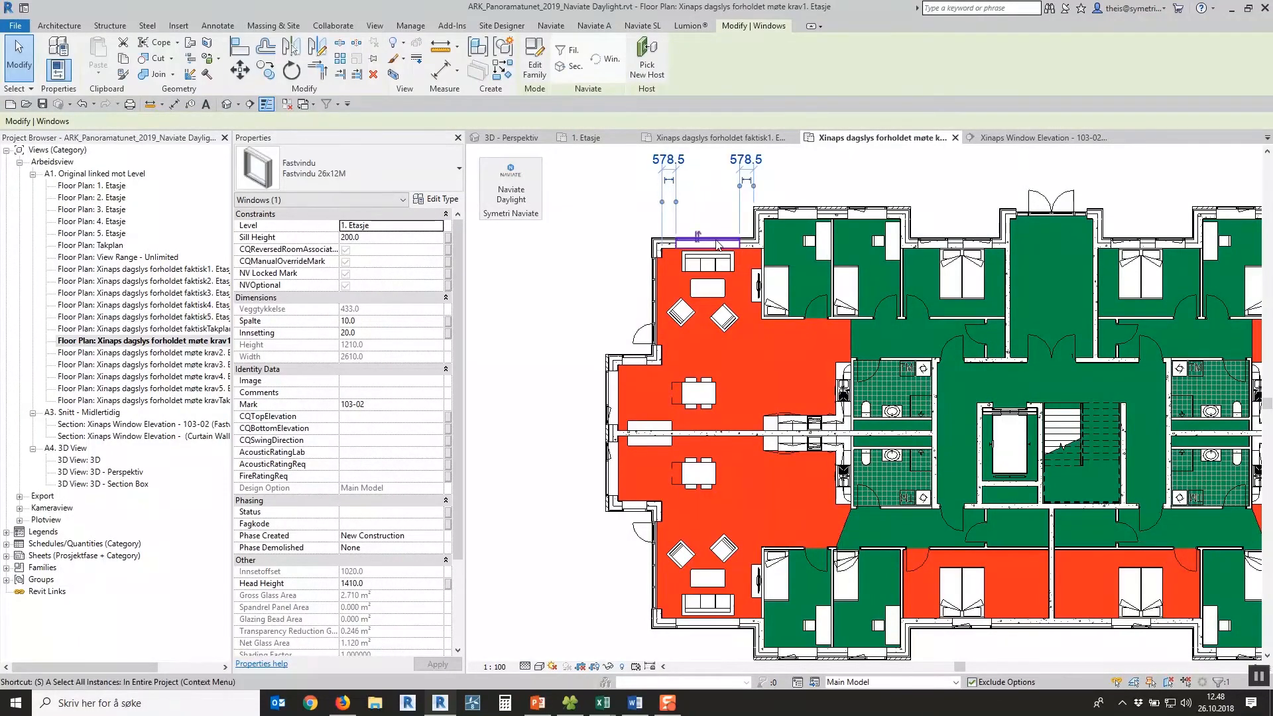
pyautogui.press('s')
pyautogui.press('a')
pyautogui.scroll(-3, 636, 542)
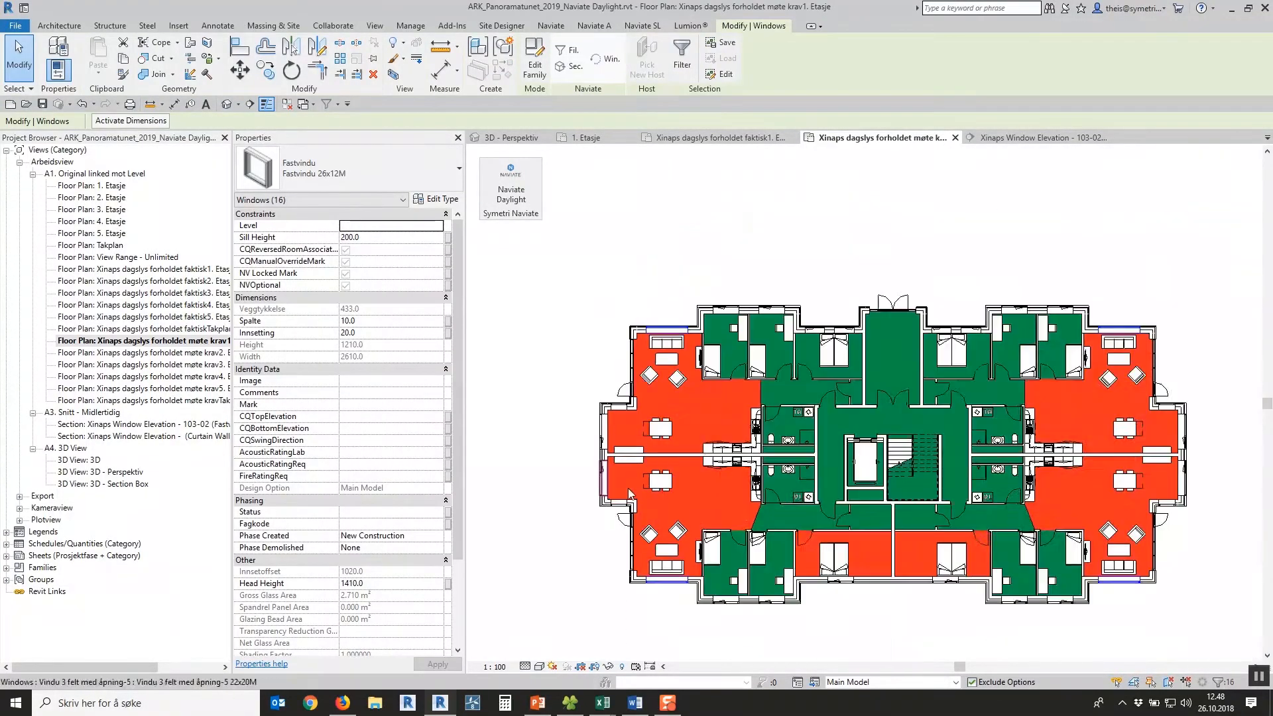
pyautogui.scroll(4, 631, 415)
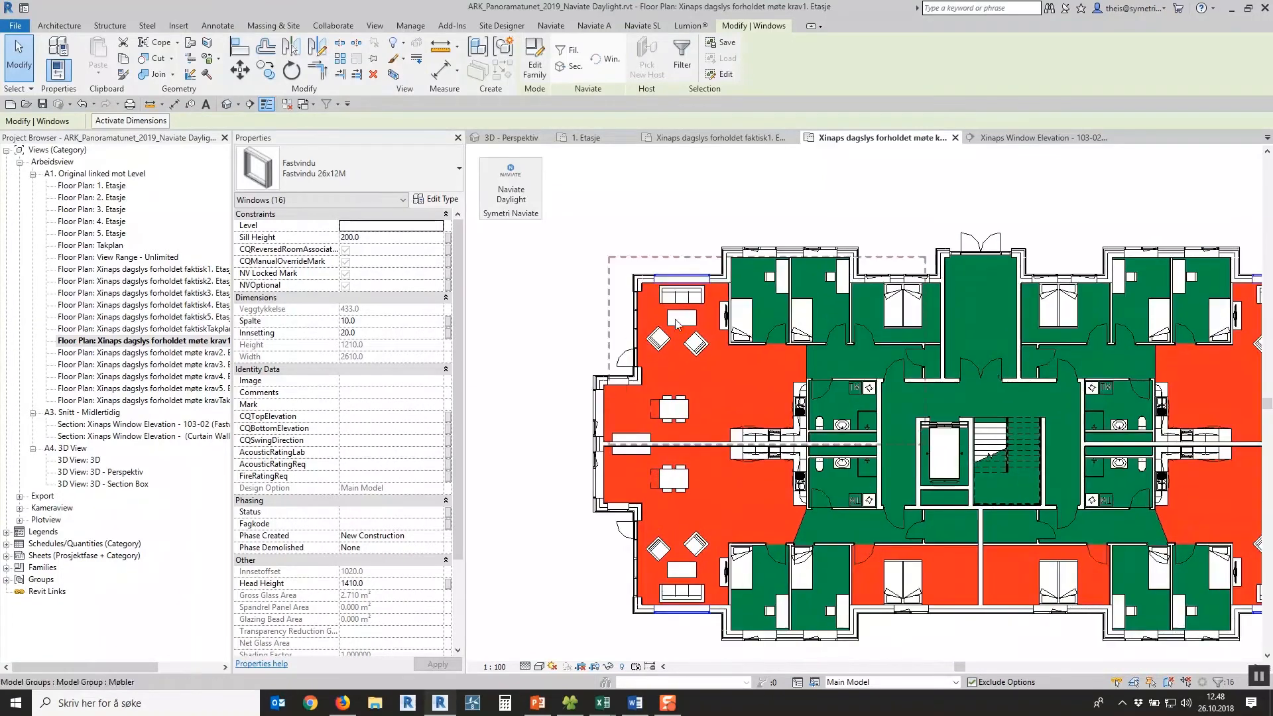
pyautogui.click(379, 237)
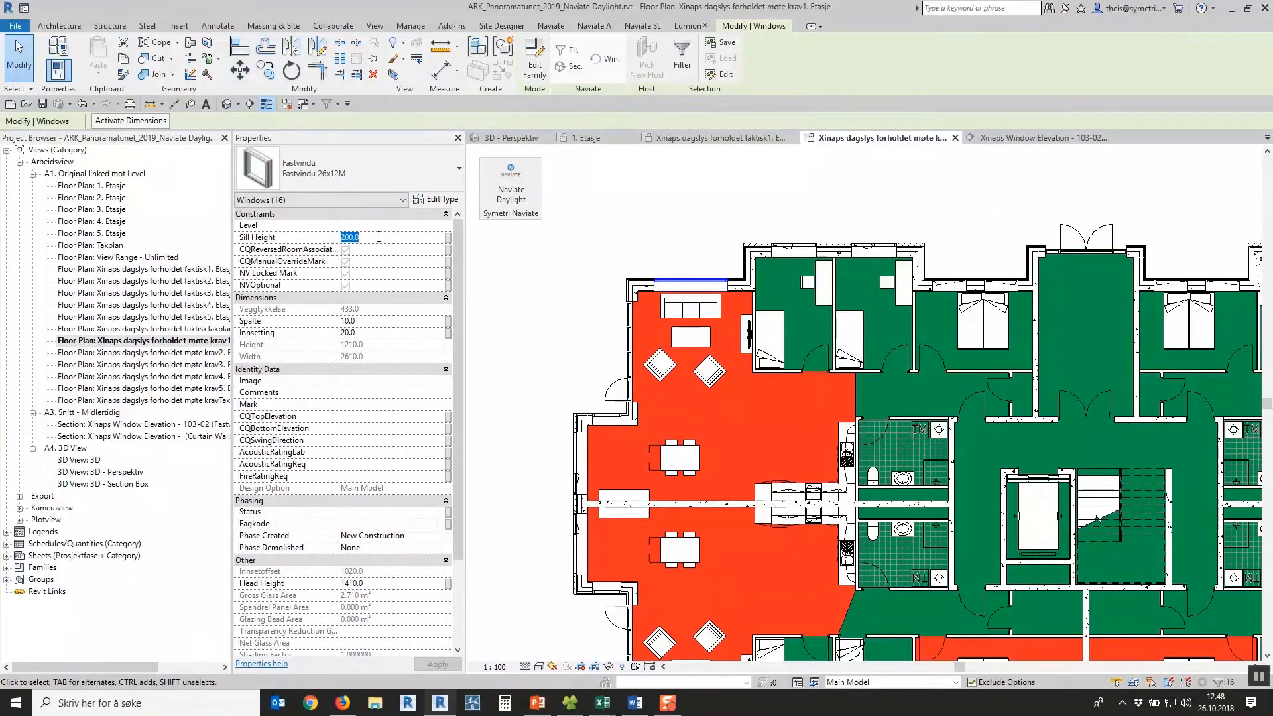
pyautogui.write('900')
pyautogui.click(506, 279)
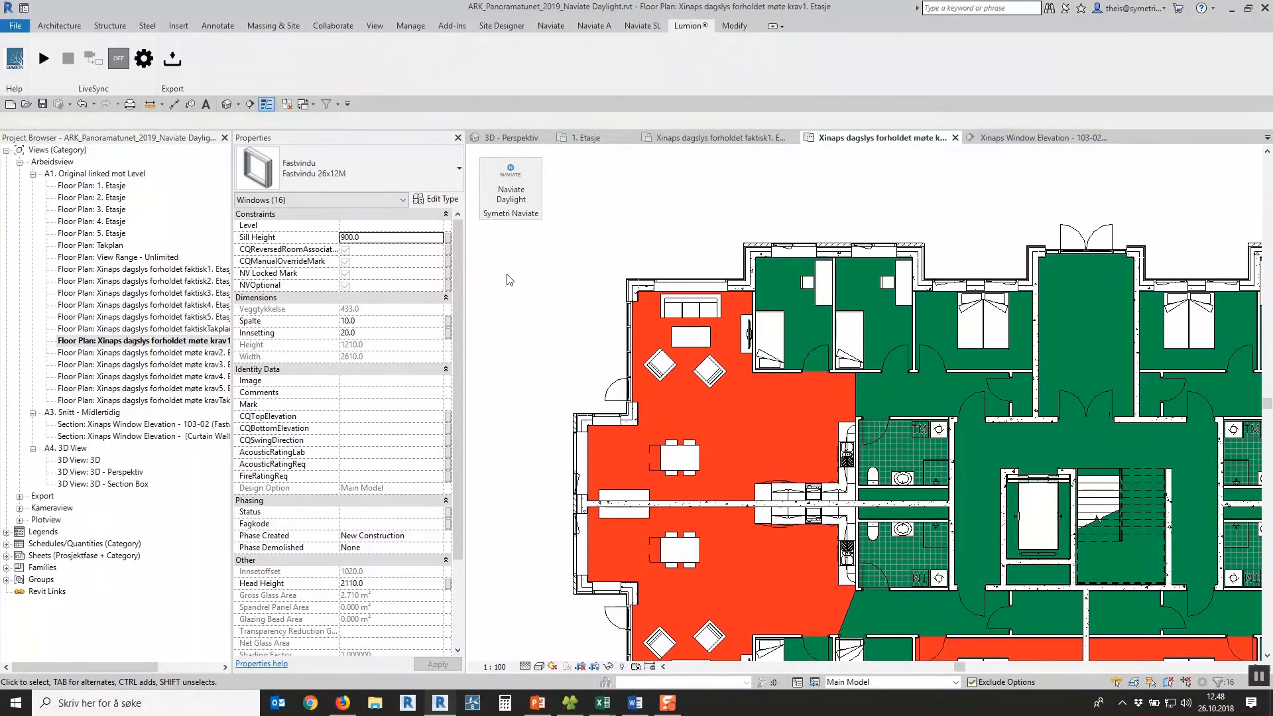
# - Run the daylight calculation for only room Stue/Kjøkken 103, show its glass-to-floor result, and examine the room in 3D
pyautogui.click(707, 419)
pyautogui.click(506, 191)
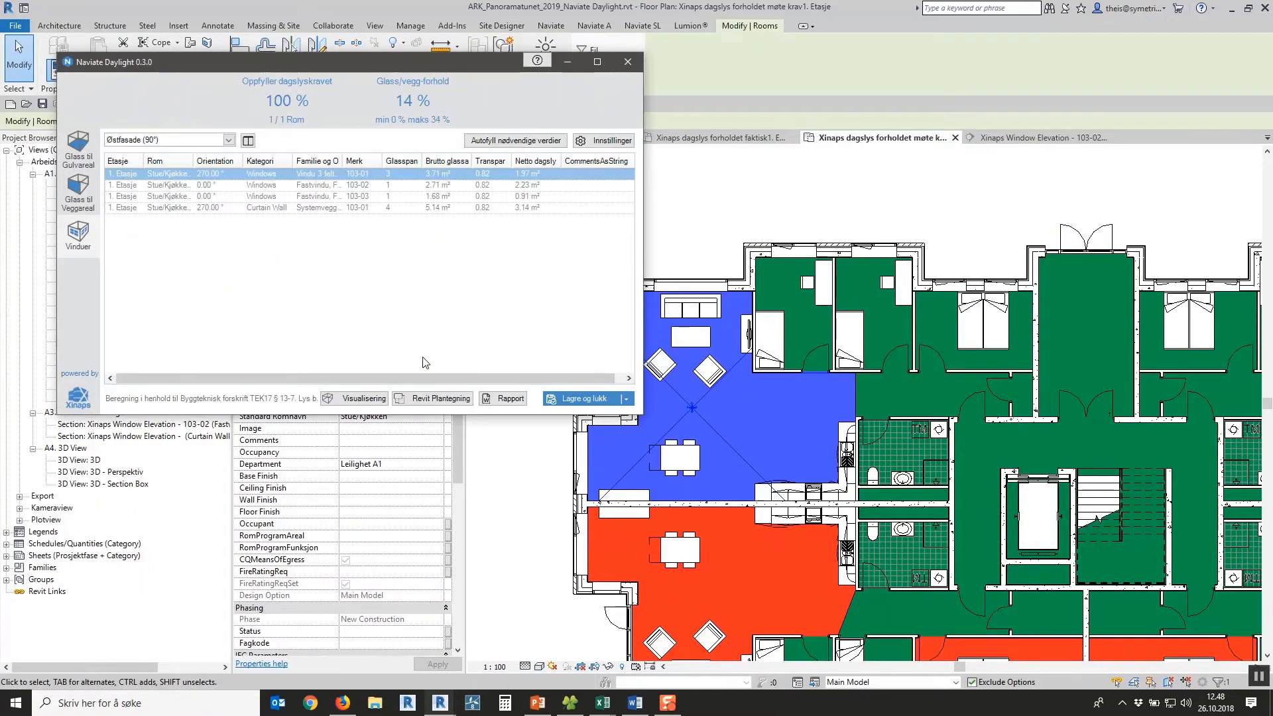
pyautogui.click(98, 165)
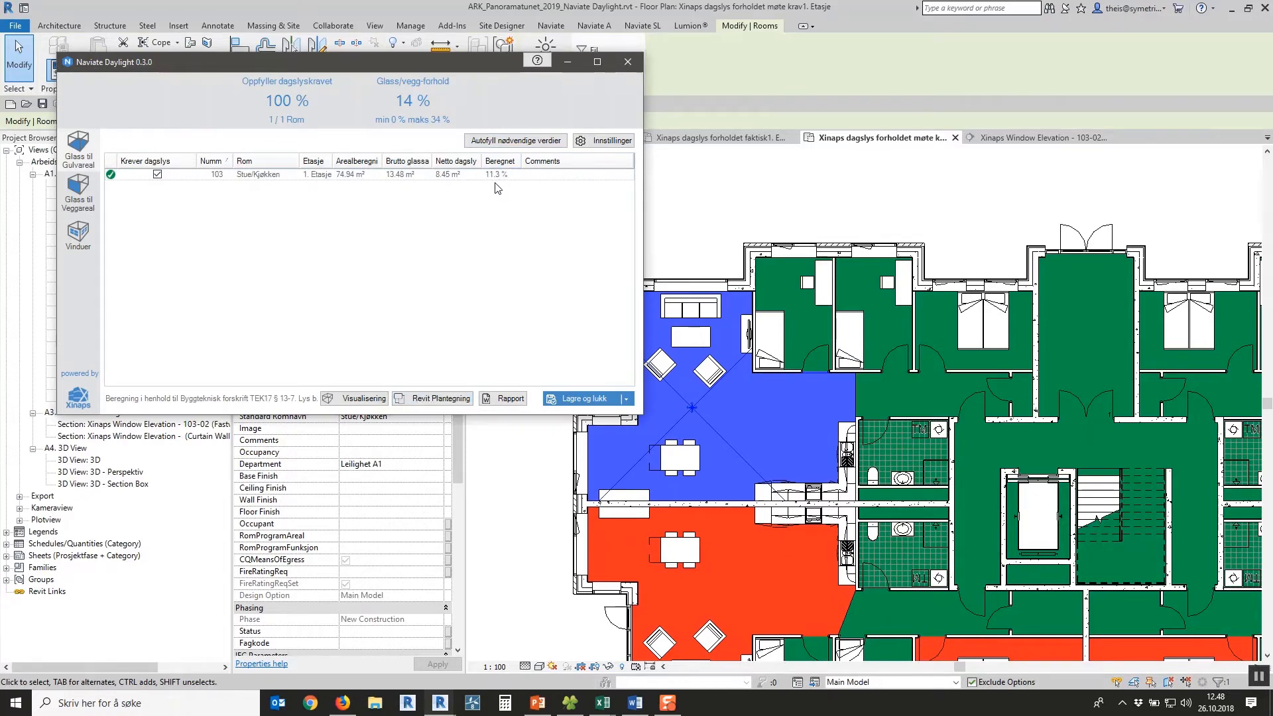
pyautogui.click(365, 398)
pyautogui.moveTo(669, 288); pyautogui.dragTo(667, 329)
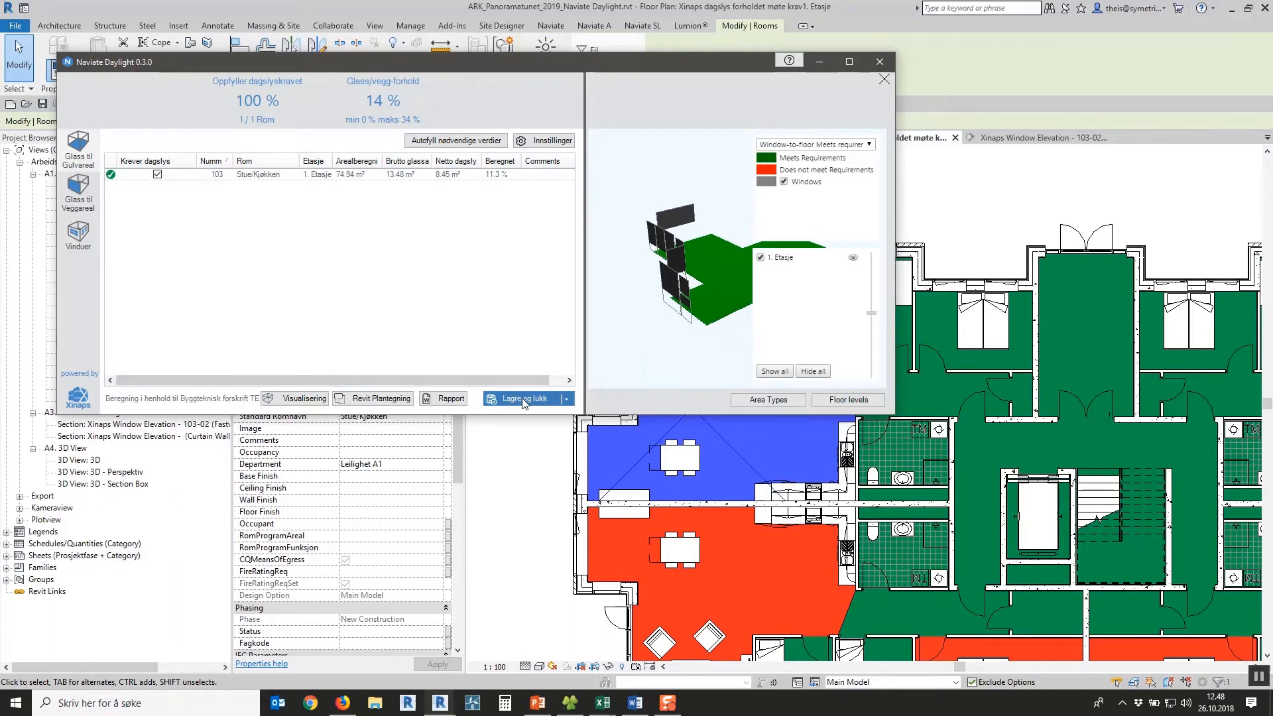
# - From the room's window list, create the Revit view of window 103-02 again, and save and close the calculation
pyautogui.click(78, 240)
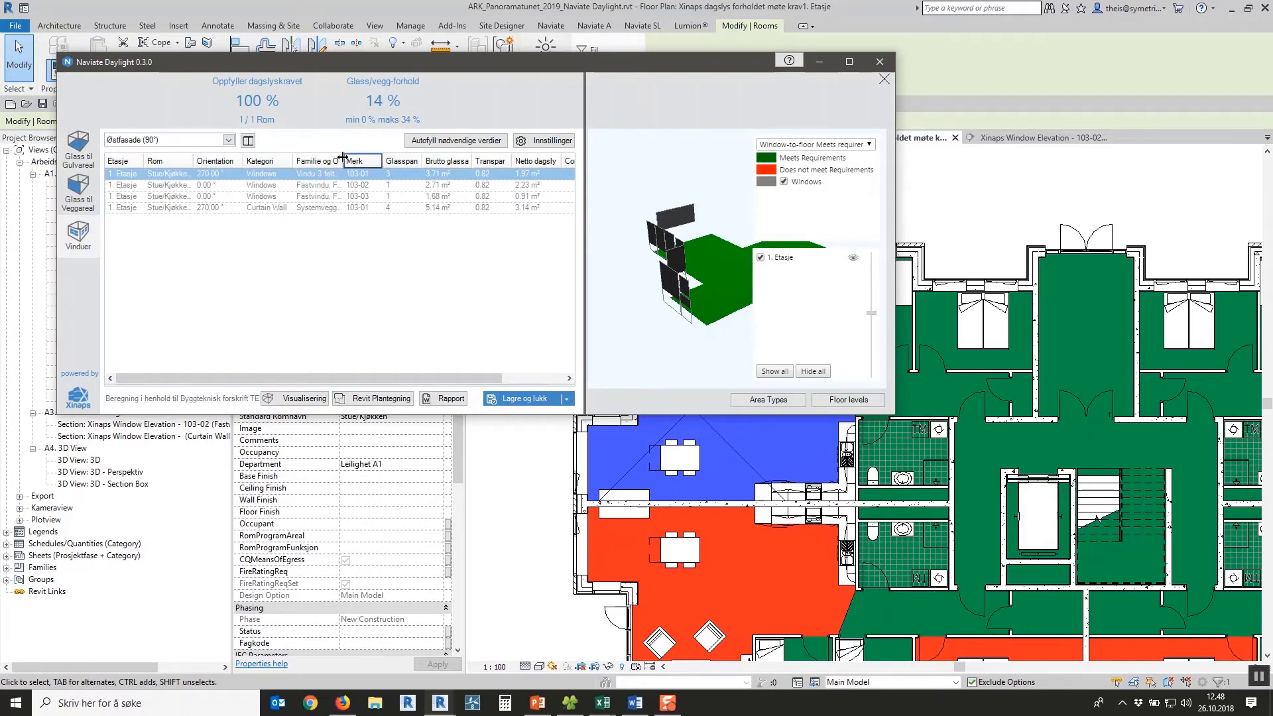
pyautogui.moveTo(396, 164); pyautogui.dragTo(416, 164)
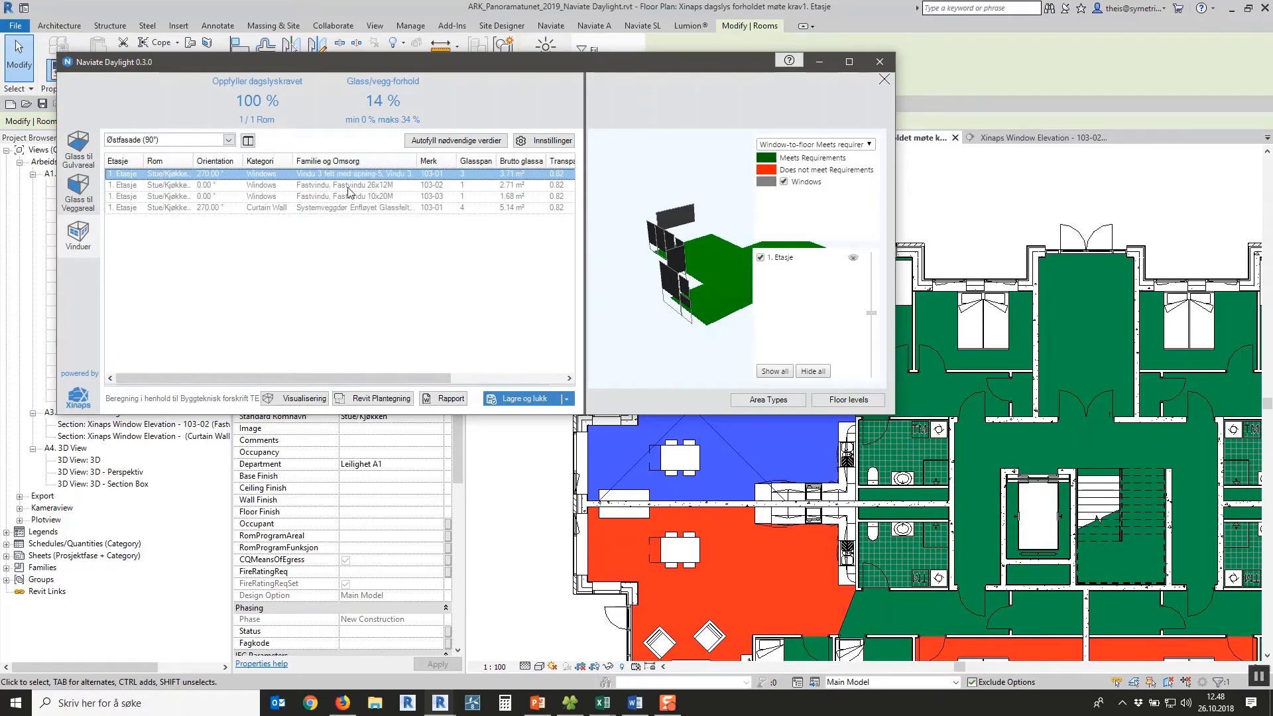
pyautogui.click(383, 190)
pyautogui.rightClick(381, 188)
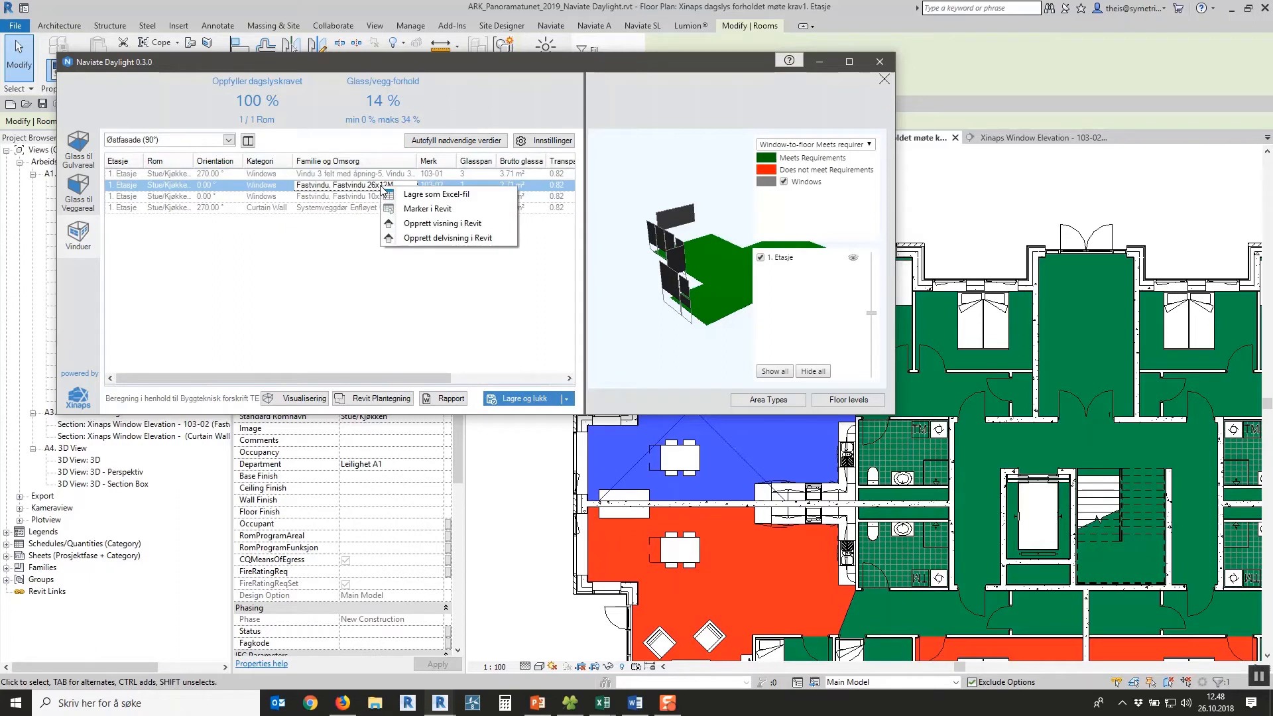
pyautogui.click(444, 225)
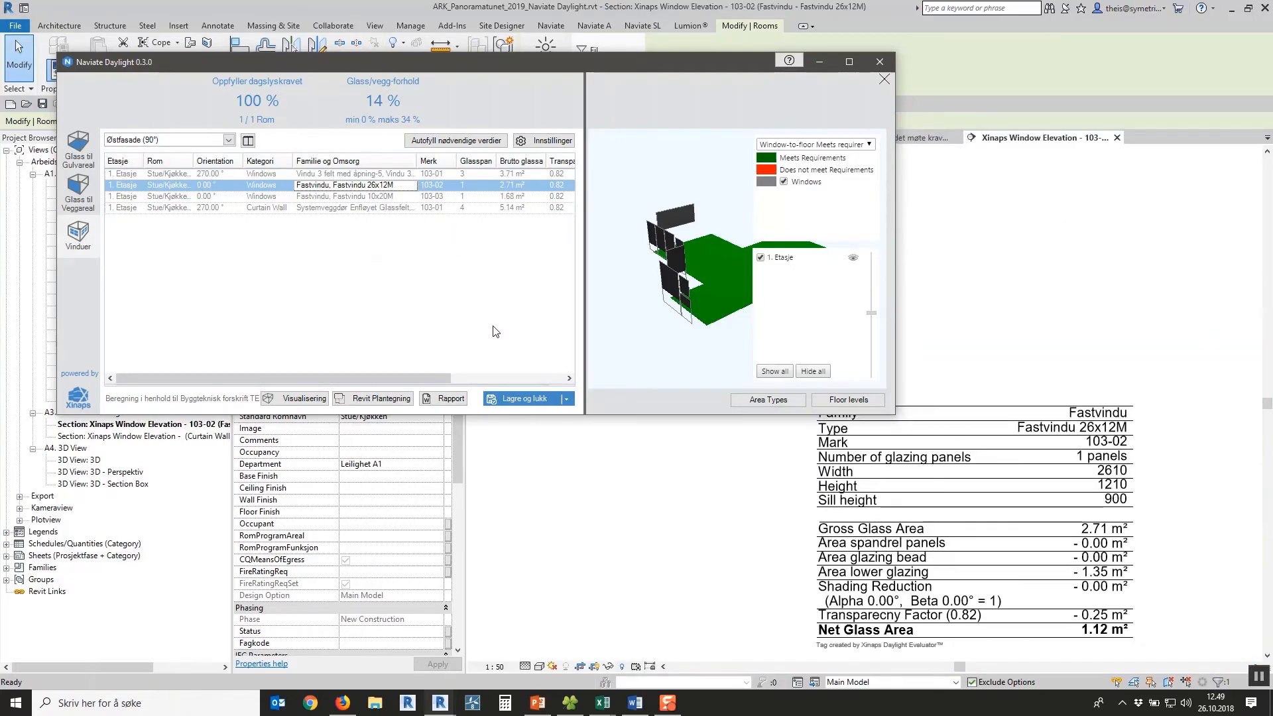
pyautogui.click(524, 399)
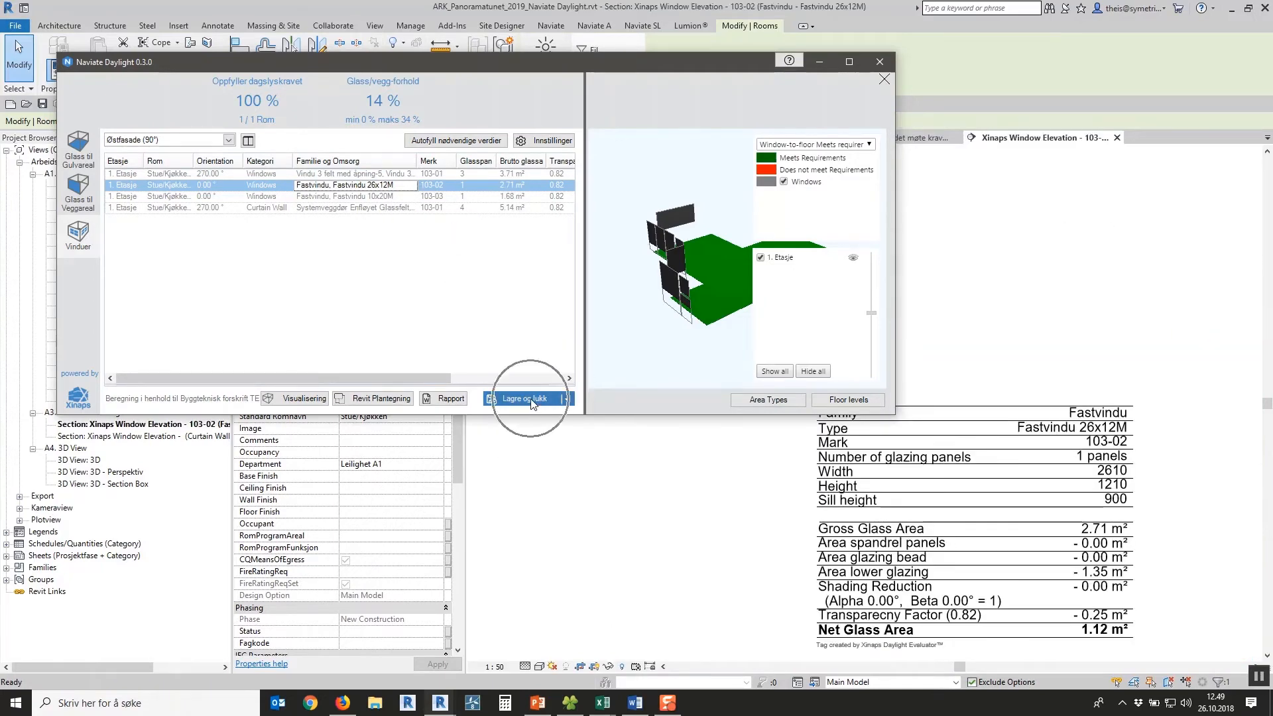
# - Move the window tag directly beneath the elevation of window 103-02 and examine the drawing
pyautogui.scroll(-2, 740, 232)
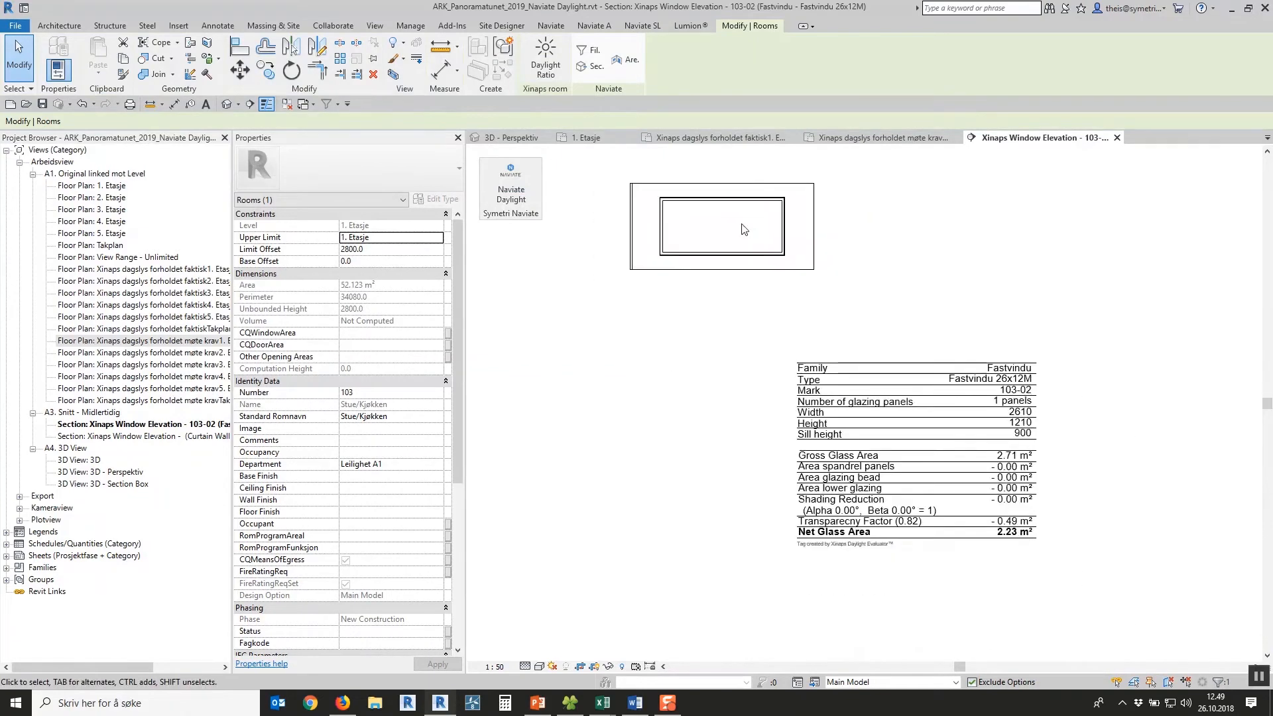
pyautogui.click(865, 443)
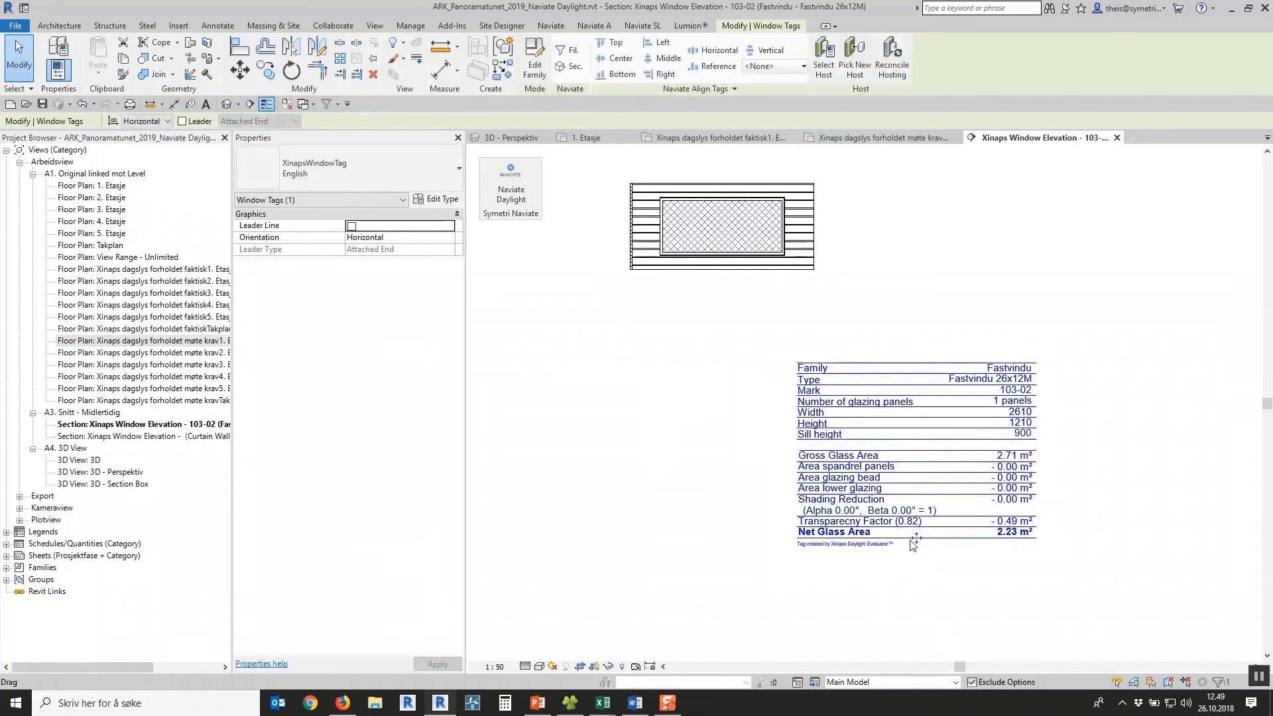
pyautogui.moveTo(916, 539); pyautogui.dragTo(748, 470)
pyautogui.click(742, 517)
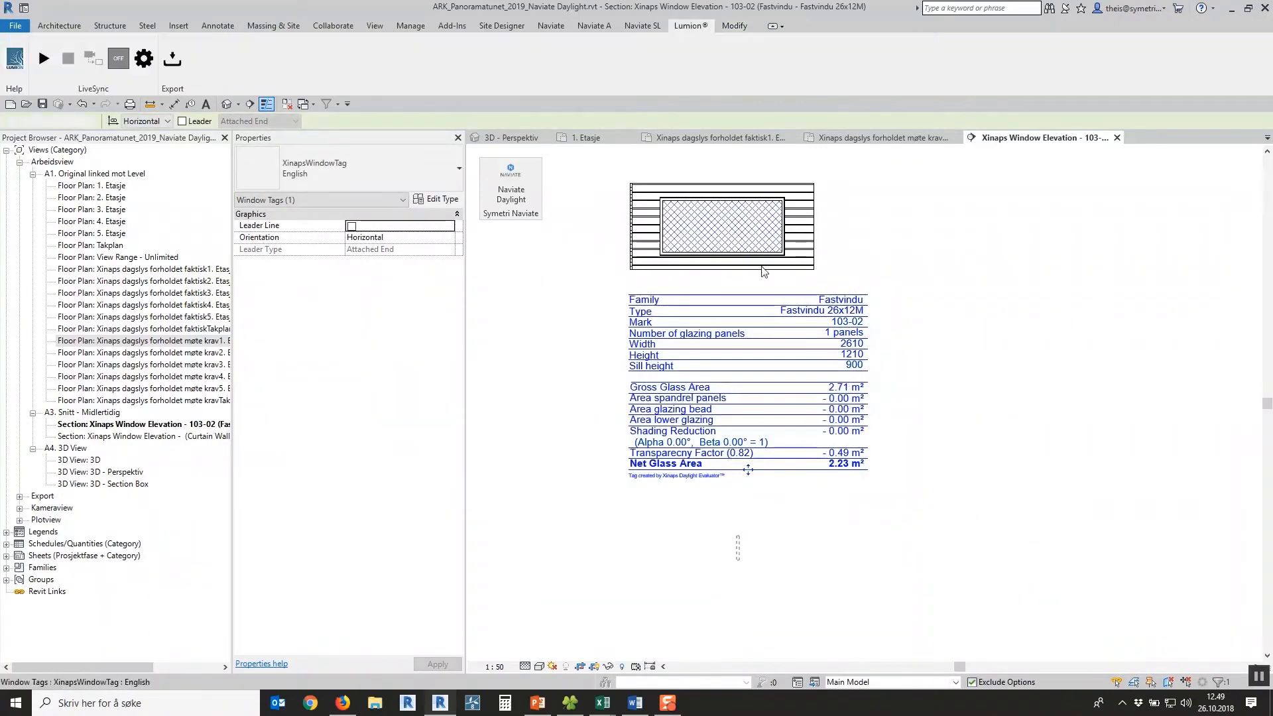
pyautogui.scroll(3, 751, 280)
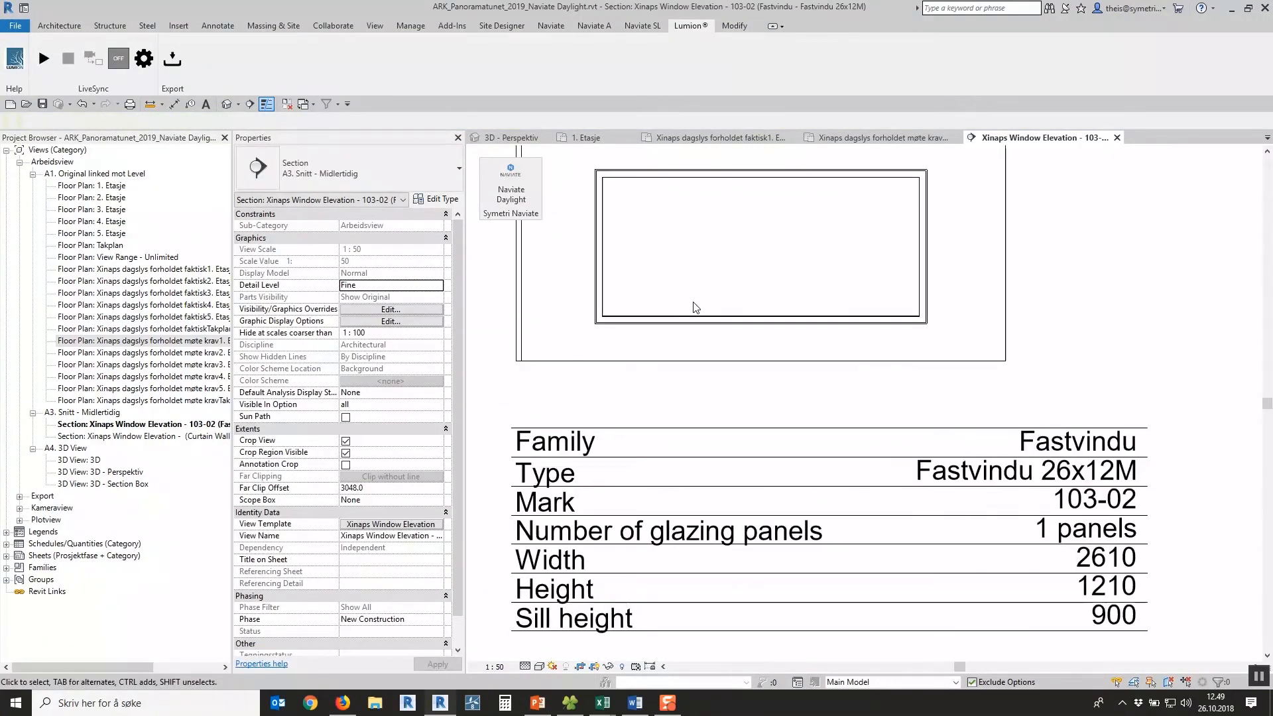
pyautogui.scroll(-3, 700, 307)
pyautogui.moveTo(732, 298); pyautogui.dragTo(781, 290, button='middle')
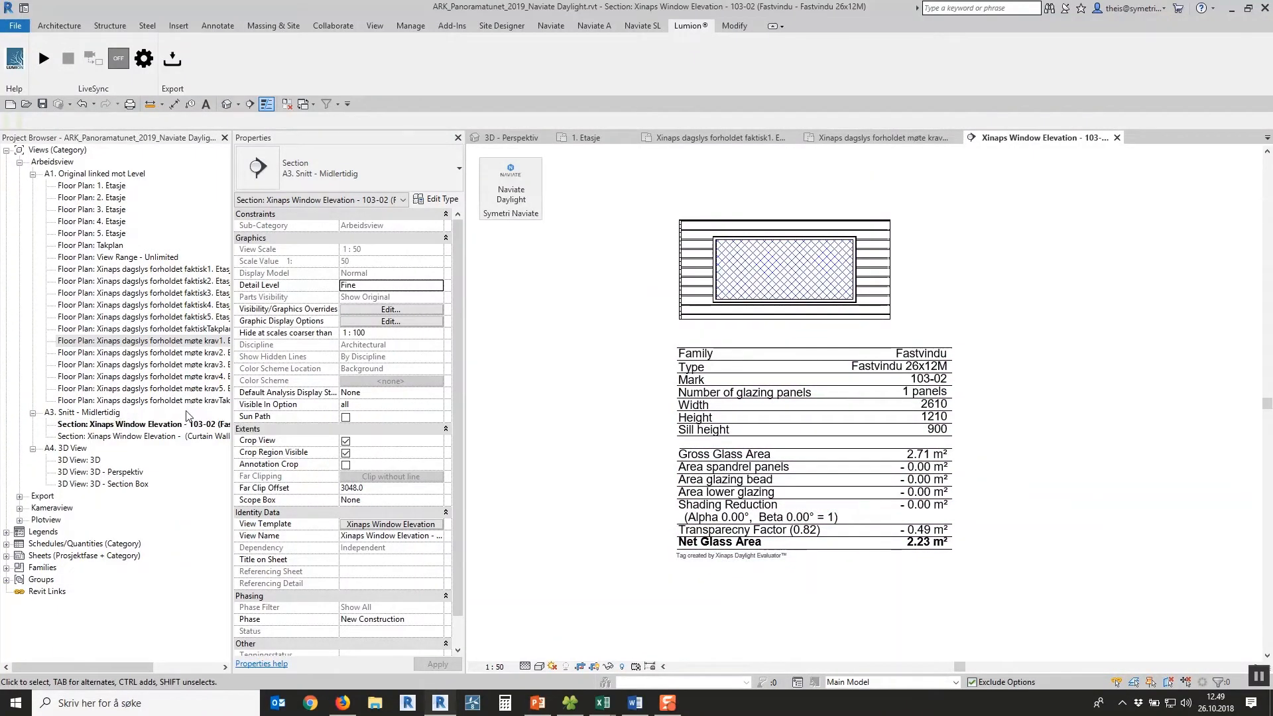
# - Widen the project browser to read the section names and open the window elevation of the Glassvegg curtain wall
pyautogui.moveTo(231, 409); pyautogui.dragTo(286, 408)
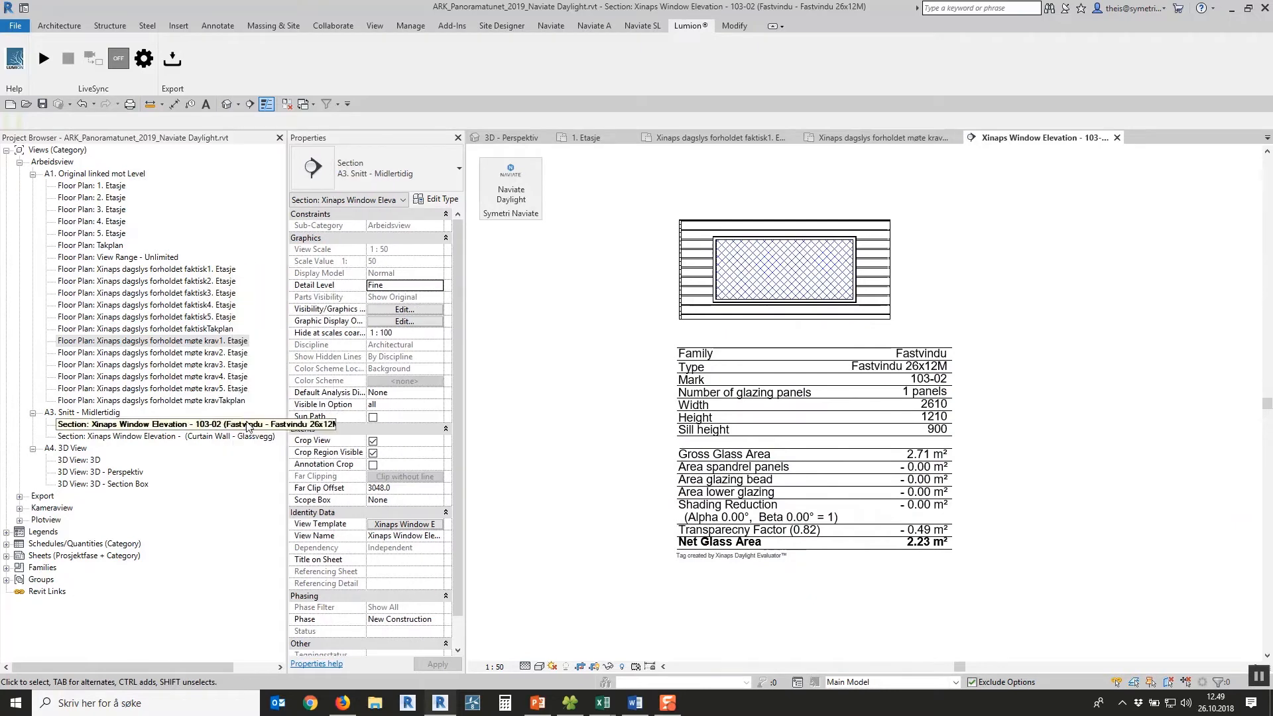
pyautogui.doubleClick(211, 437)
pyautogui.scroll(-2, 754, 425)
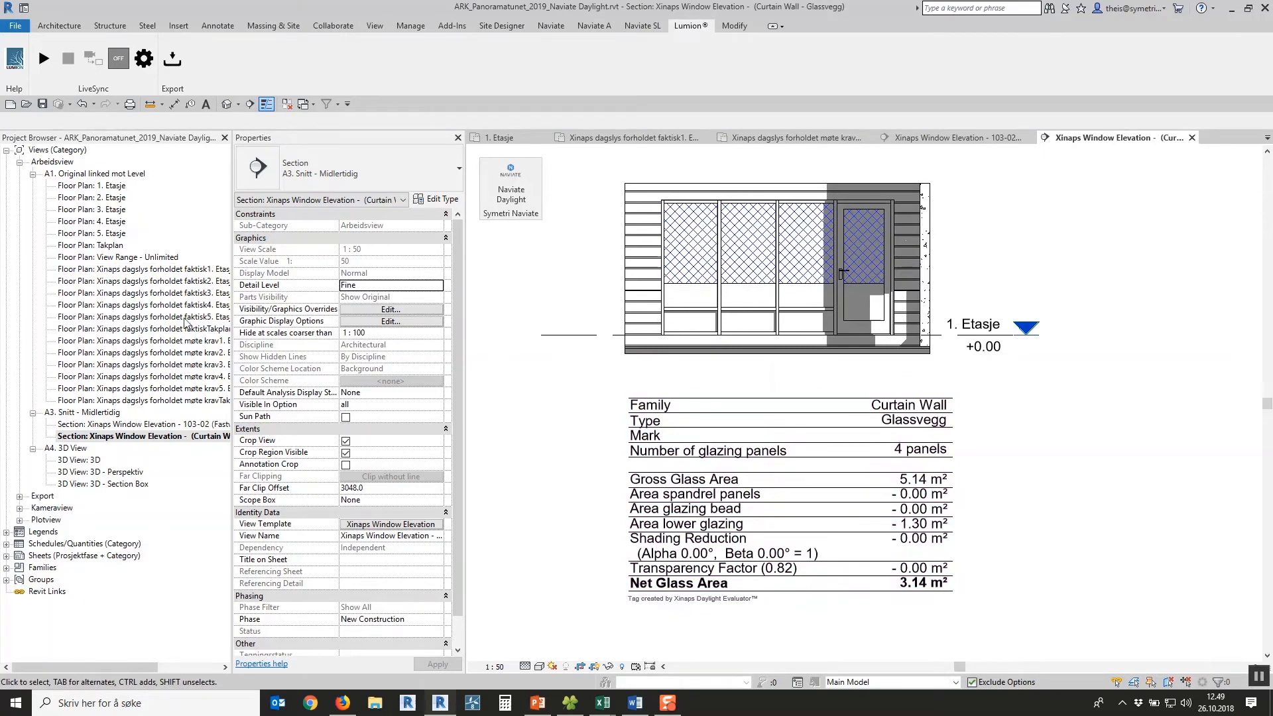
# - In the 1. Etasje plan for met requirements, run the daylight calculation for only bedroom Soverom 113, view its room result, and save and close
pyautogui.click(185, 341)
pyautogui.doubleClick(186, 342)
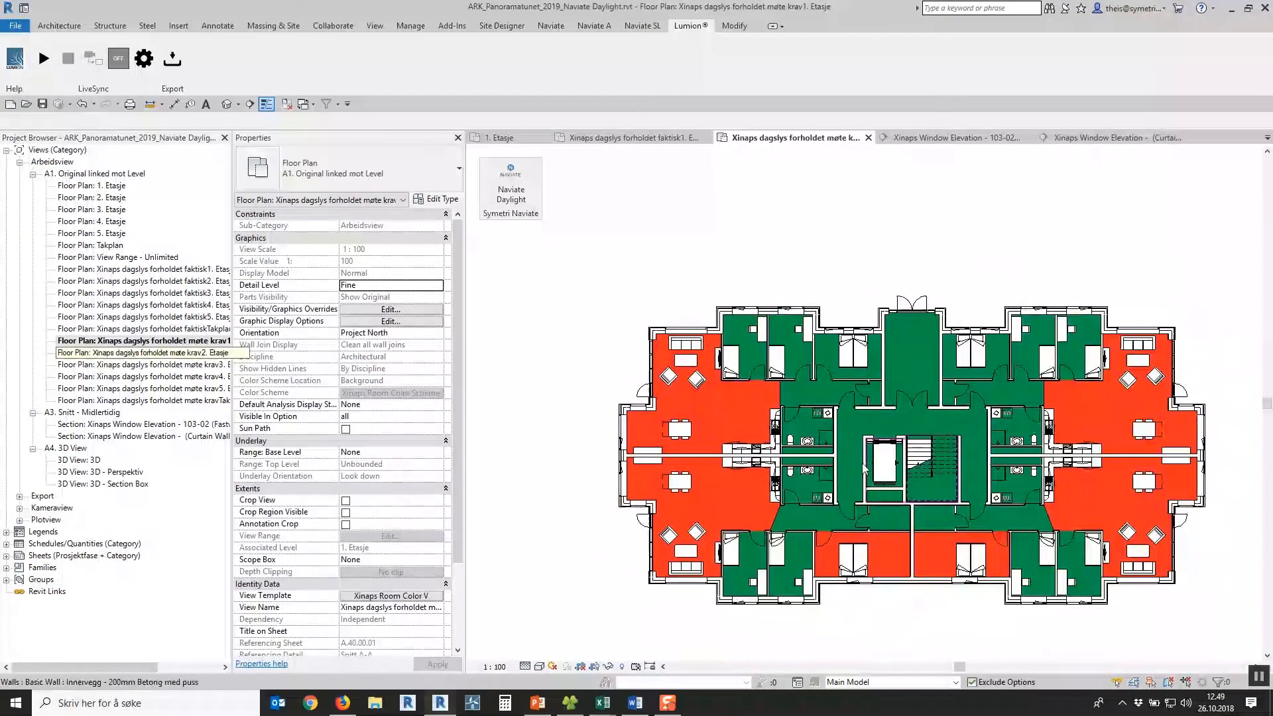
pyautogui.scroll(5, 685, 449)
pyautogui.moveTo(685, 449); pyautogui.dragTo(896, 485, button='middle')
pyautogui.scroll(2, 873, 431)
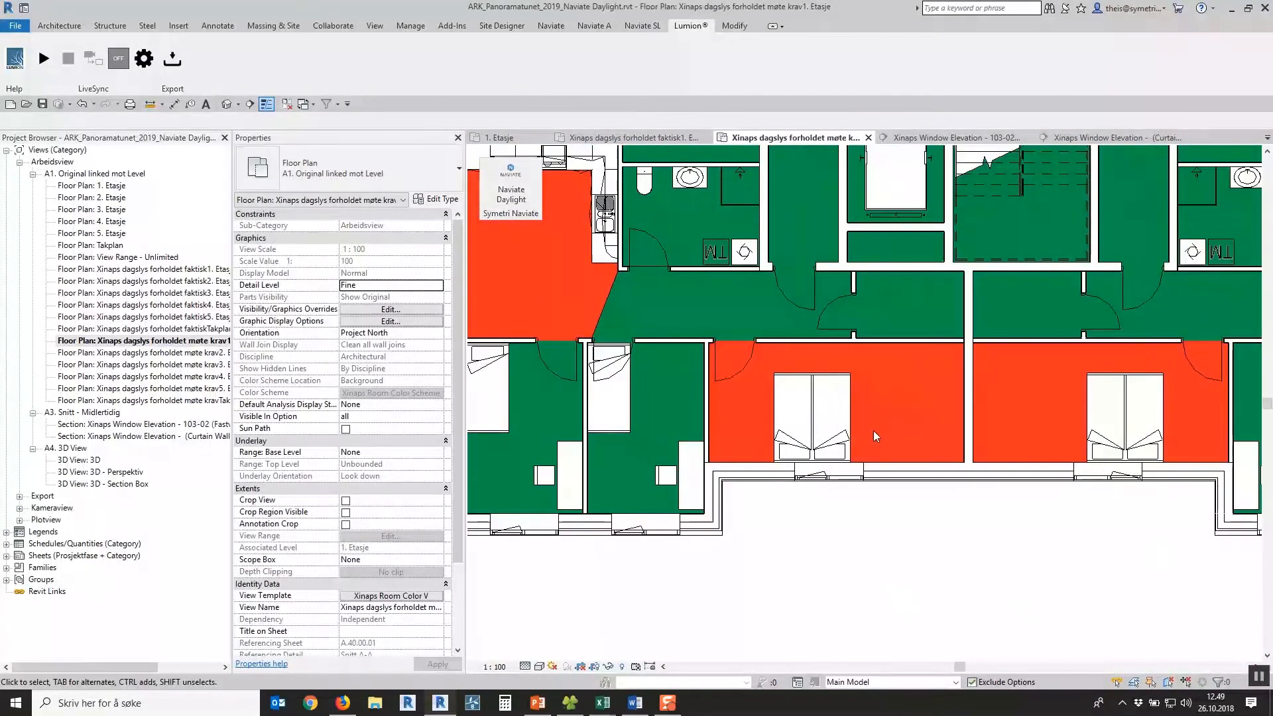
pyautogui.click(849, 364)
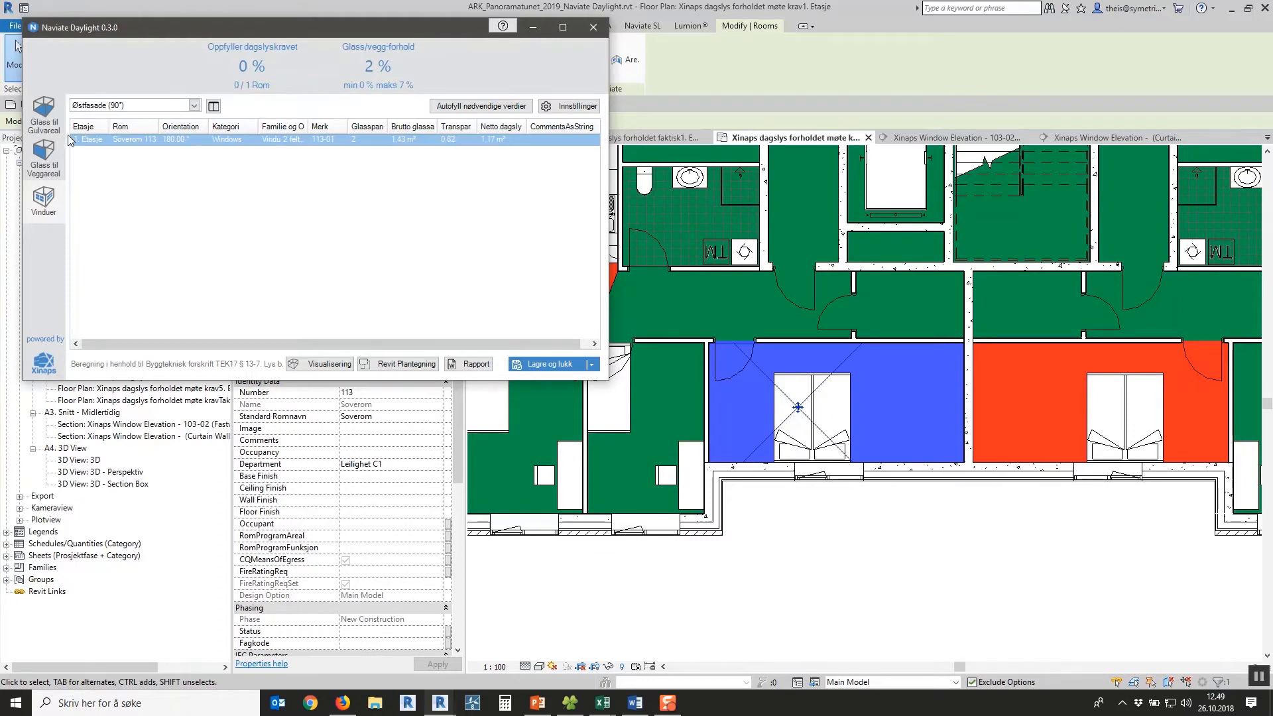
pyautogui.click(43, 114)
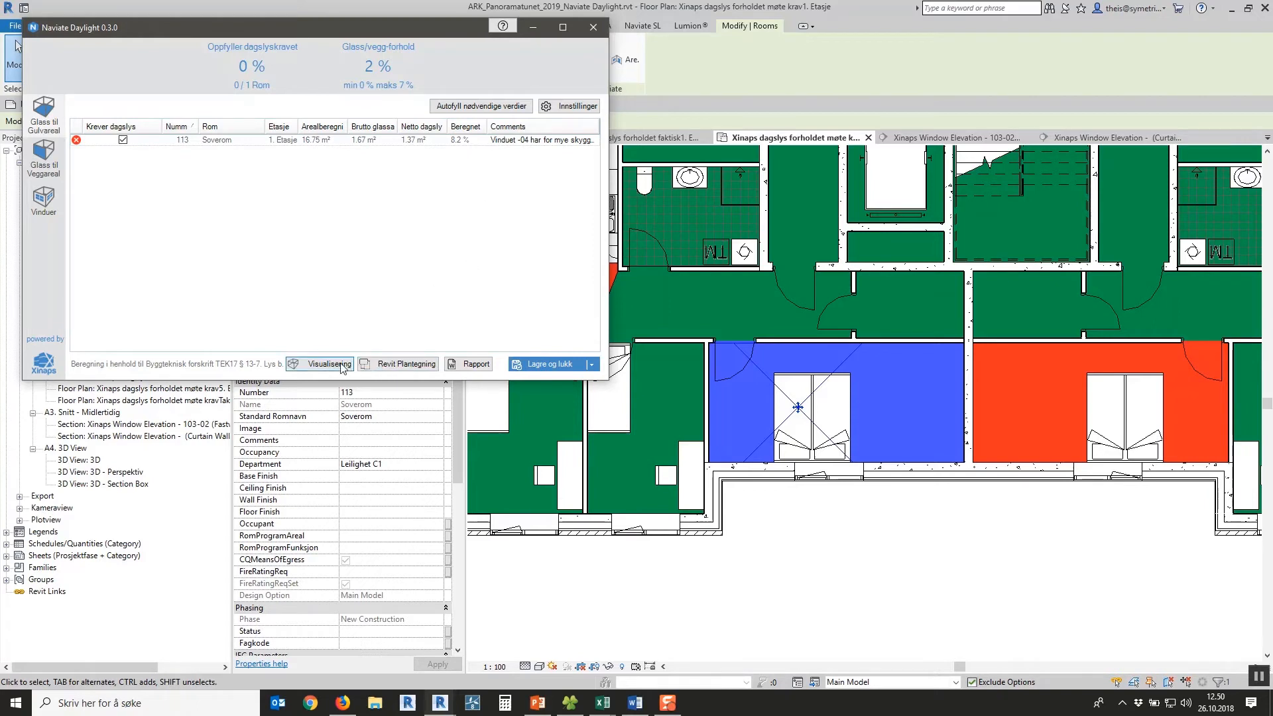
pyautogui.click(547, 366)
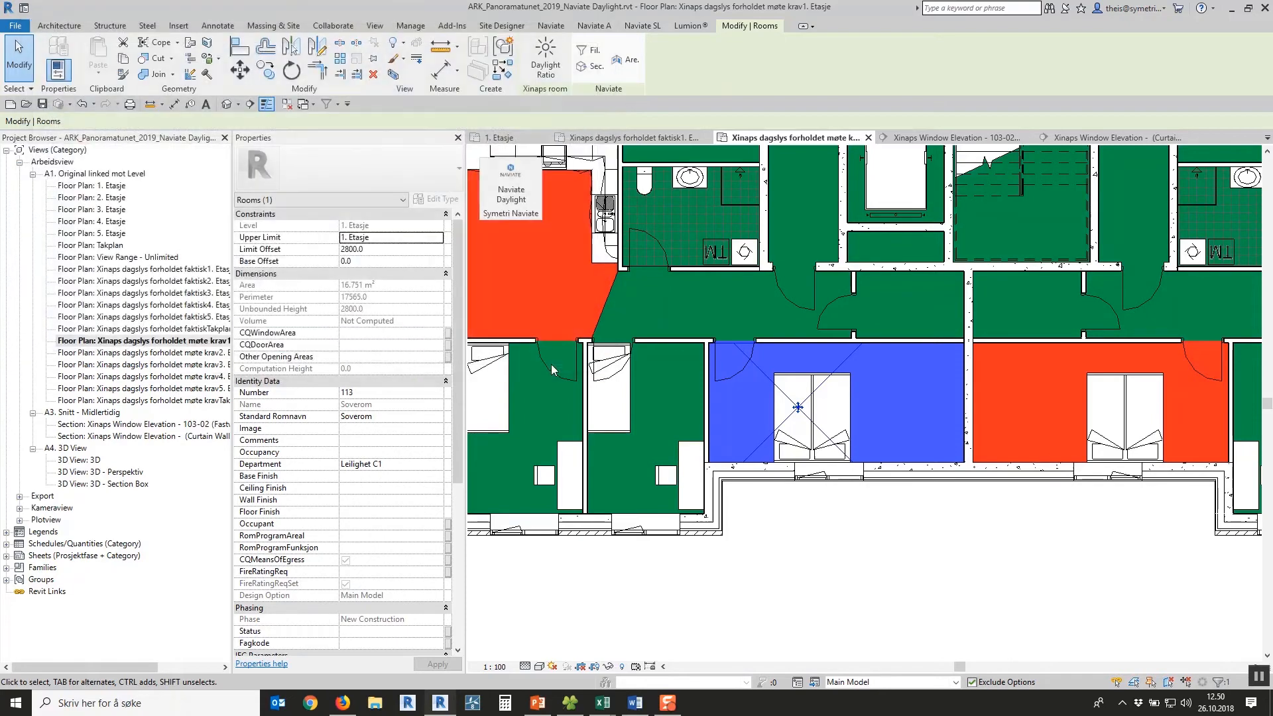
# - Set the M_Width of window 113-01's type, Vindu 2 felt med åpning side 16x12M test, to 20
pyautogui.click(826, 542)
pyautogui.scroll(2, 835, 436)
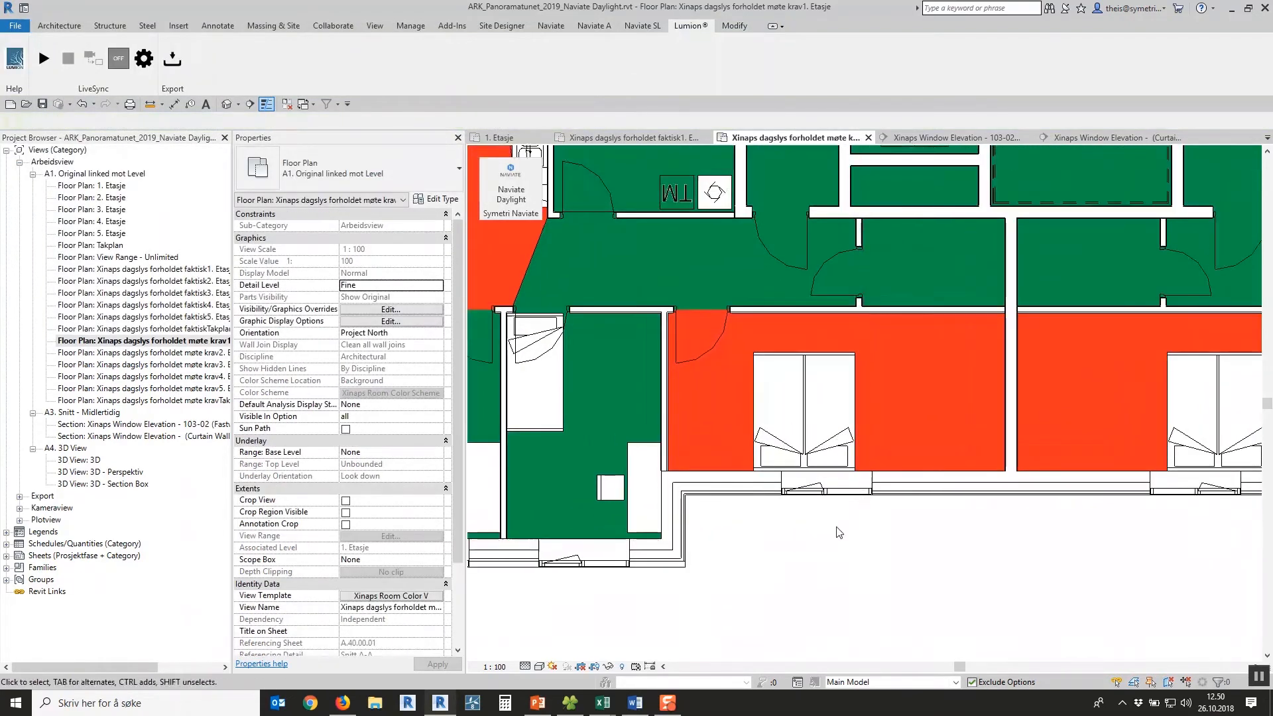
pyautogui.click(831, 477)
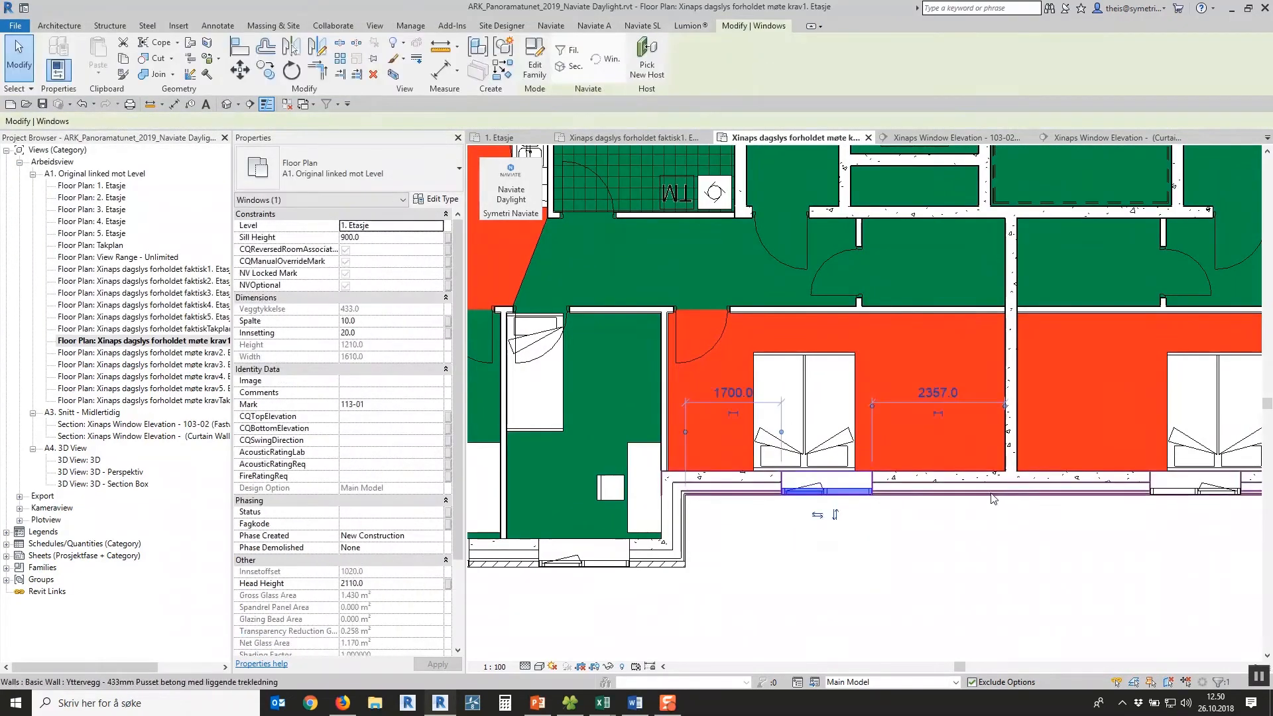
pyautogui.click(455, 200)
pyautogui.moveTo(582, 305); pyautogui.dragTo(582, 461)
pyautogui.click(391, 426)
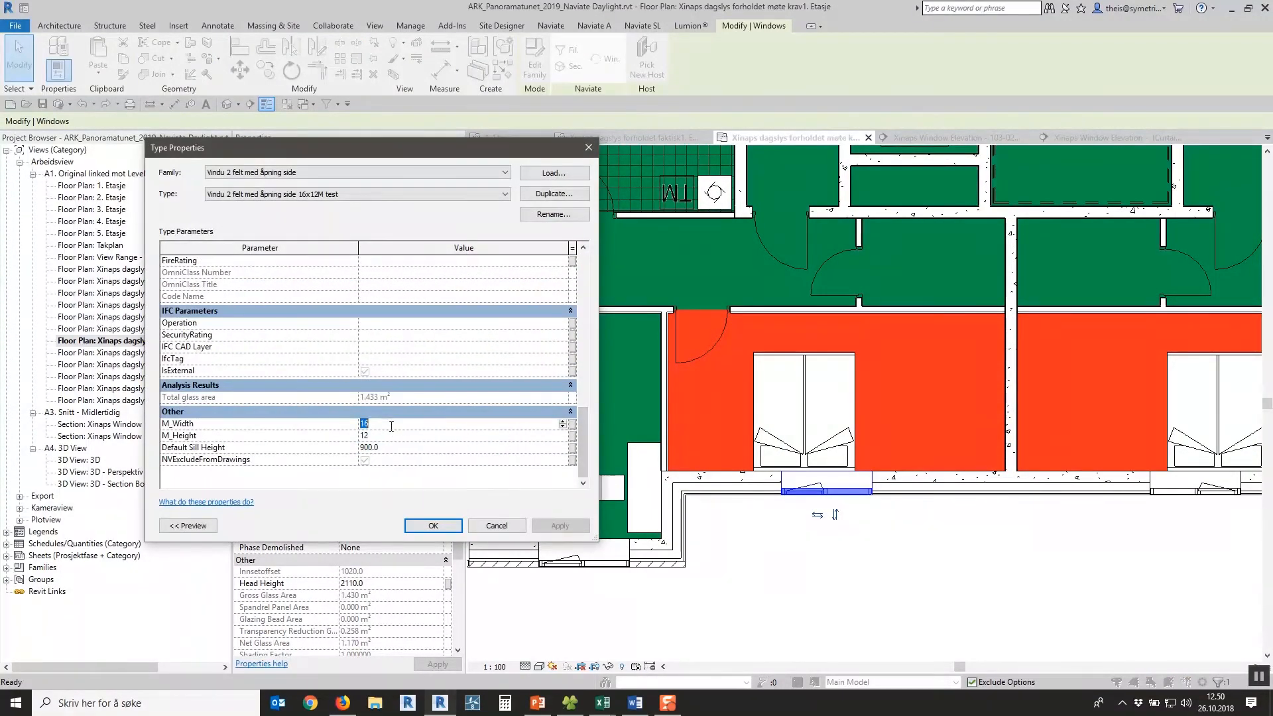
pyautogui.write('20')
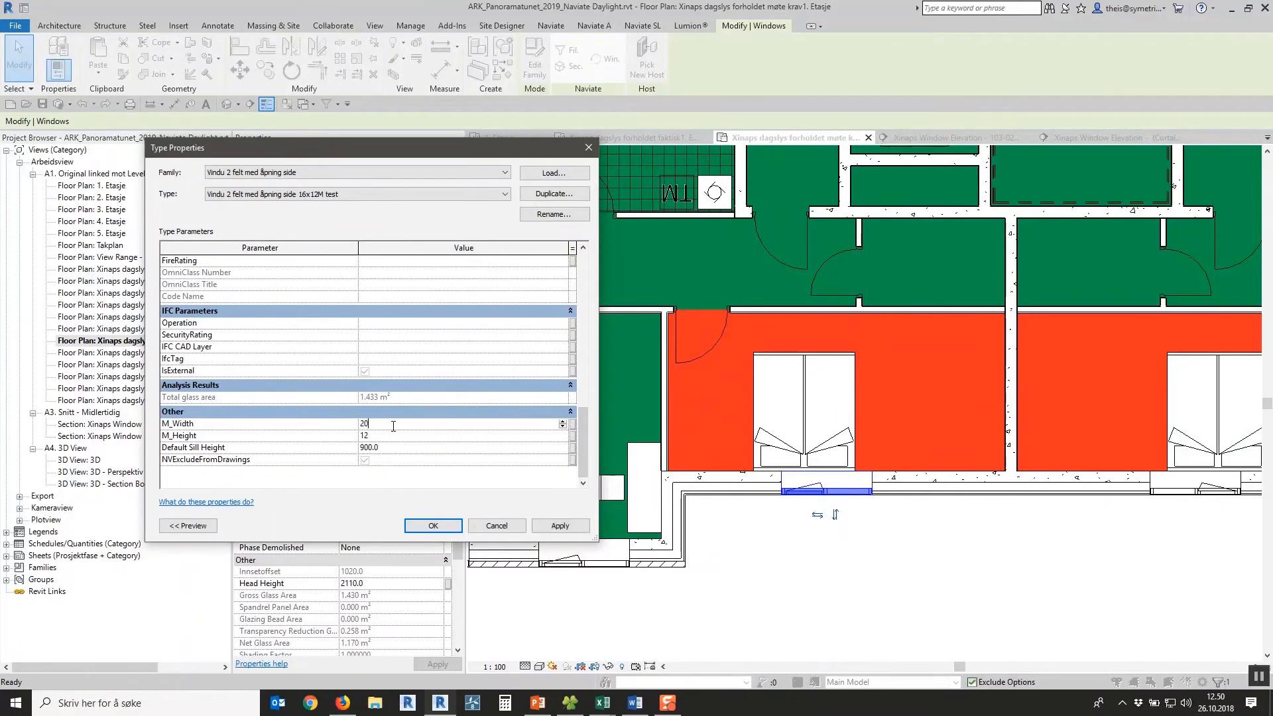
pyautogui.click(432, 526)
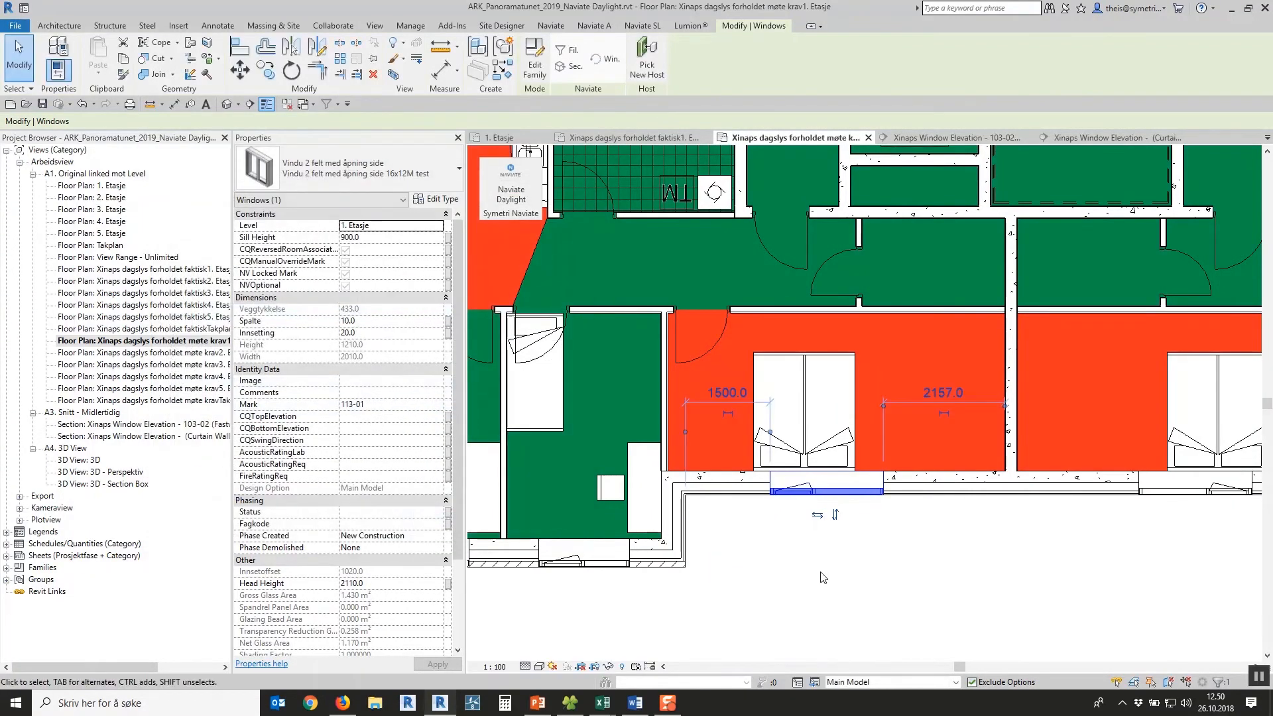
pyautogui.click(829, 579)
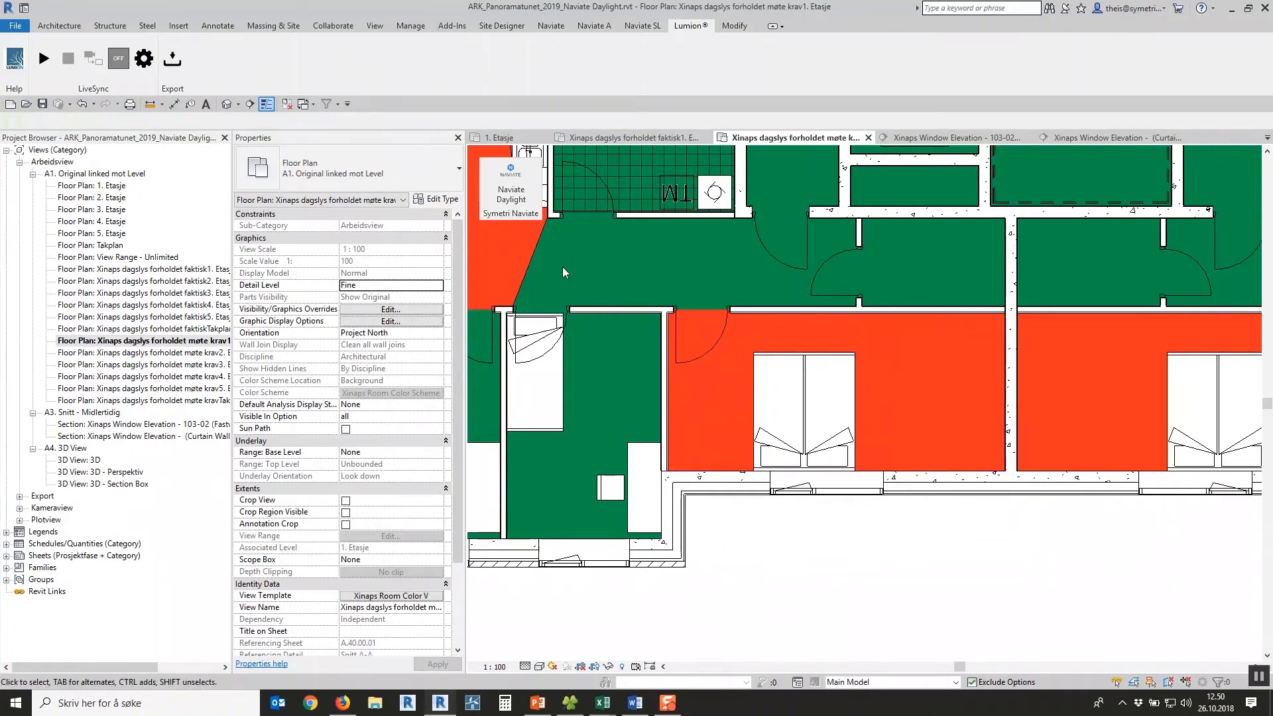
# - Run the daylight calculation for only bedroom Soverom 113 with the resized window, view its result, and save and close
pyautogui.click(820, 408)
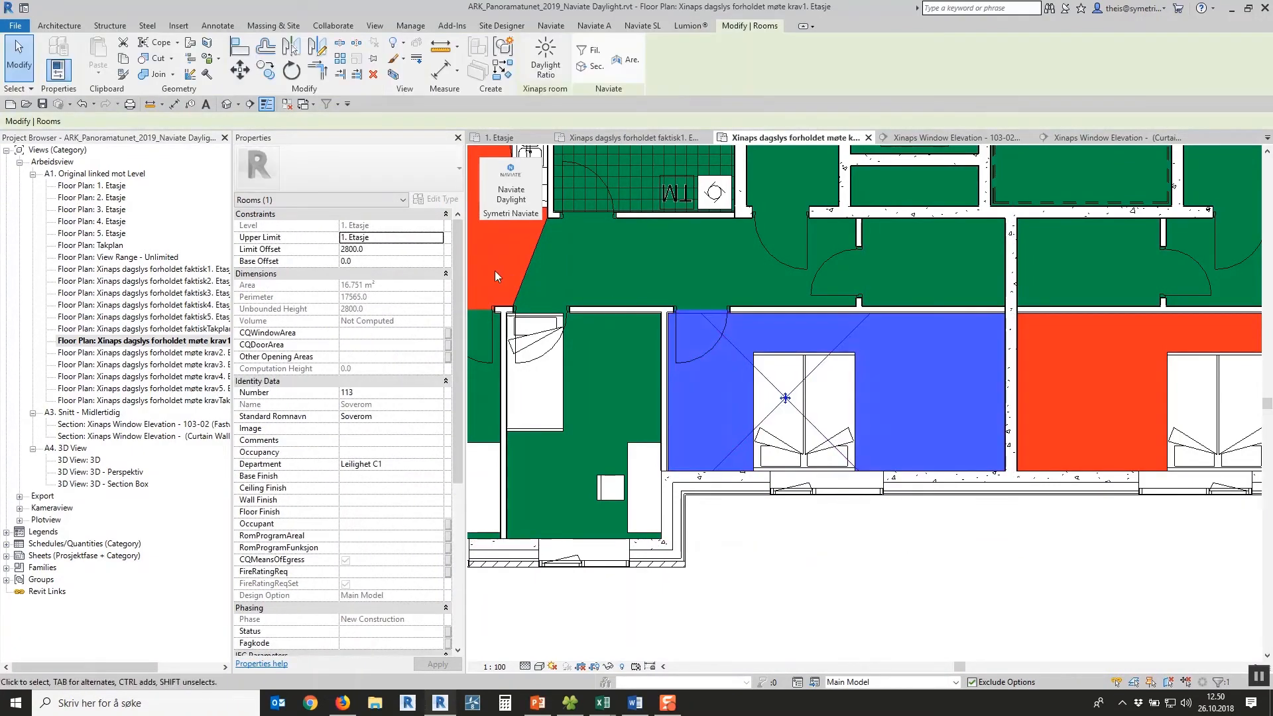
pyautogui.click(510, 184)
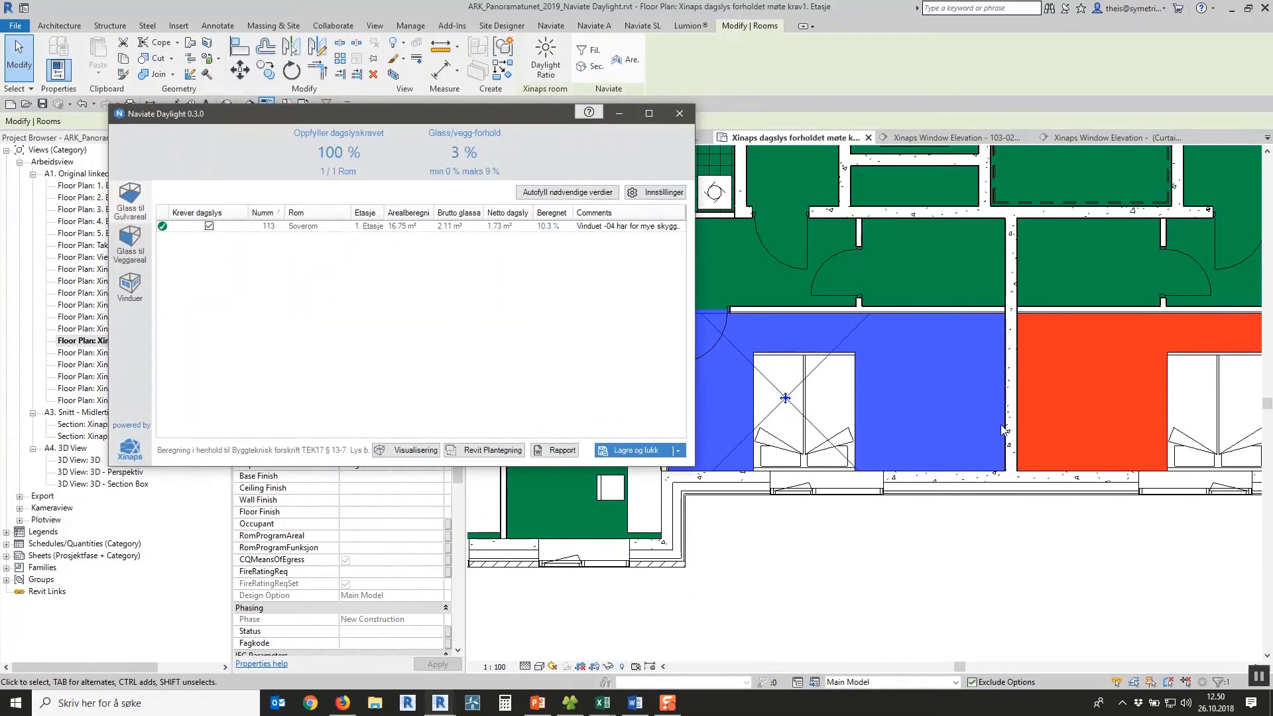
pyautogui.press('ctrl')
pyautogui.click(637, 450)
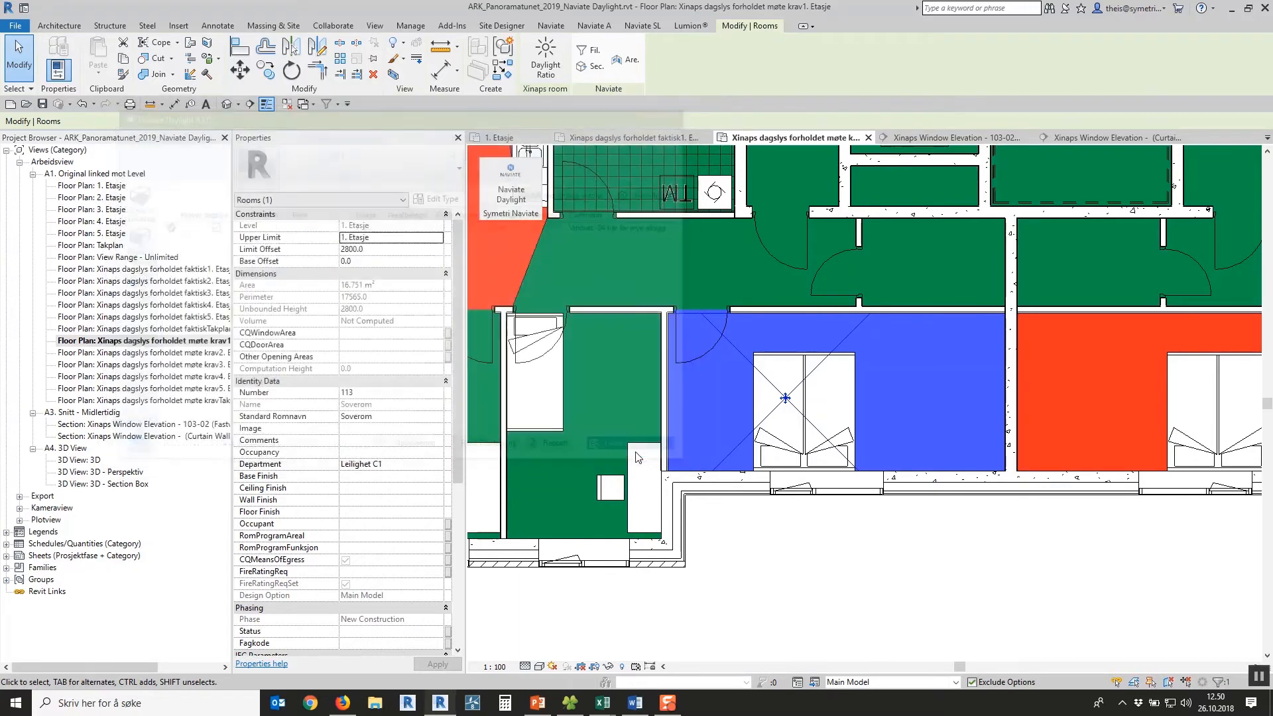
# - Run the daylight calculation for all rooms in the building and enlarge the results window to list more rooms
pyautogui.scroll(-5, 812, 518)
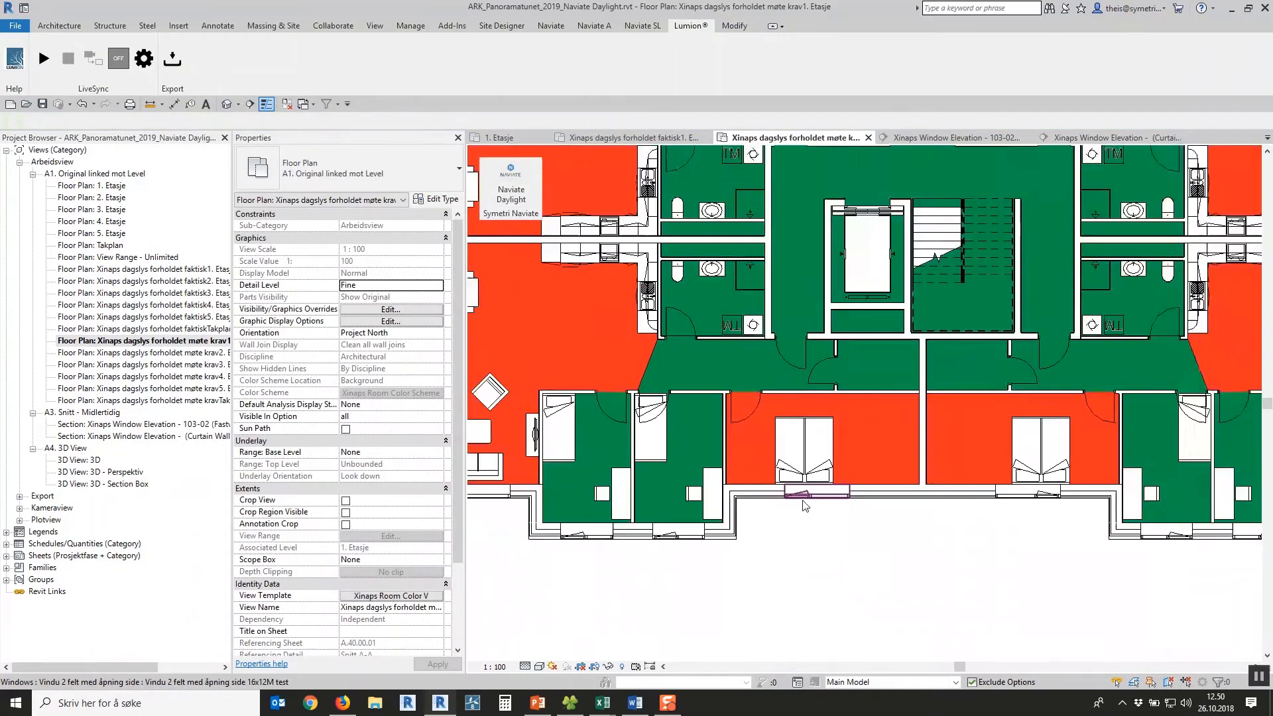
pyautogui.scroll(-1, 801, 519)
pyautogui.moveTo(810, 531); pyautogui.dragTo(799, 551, button='middle')
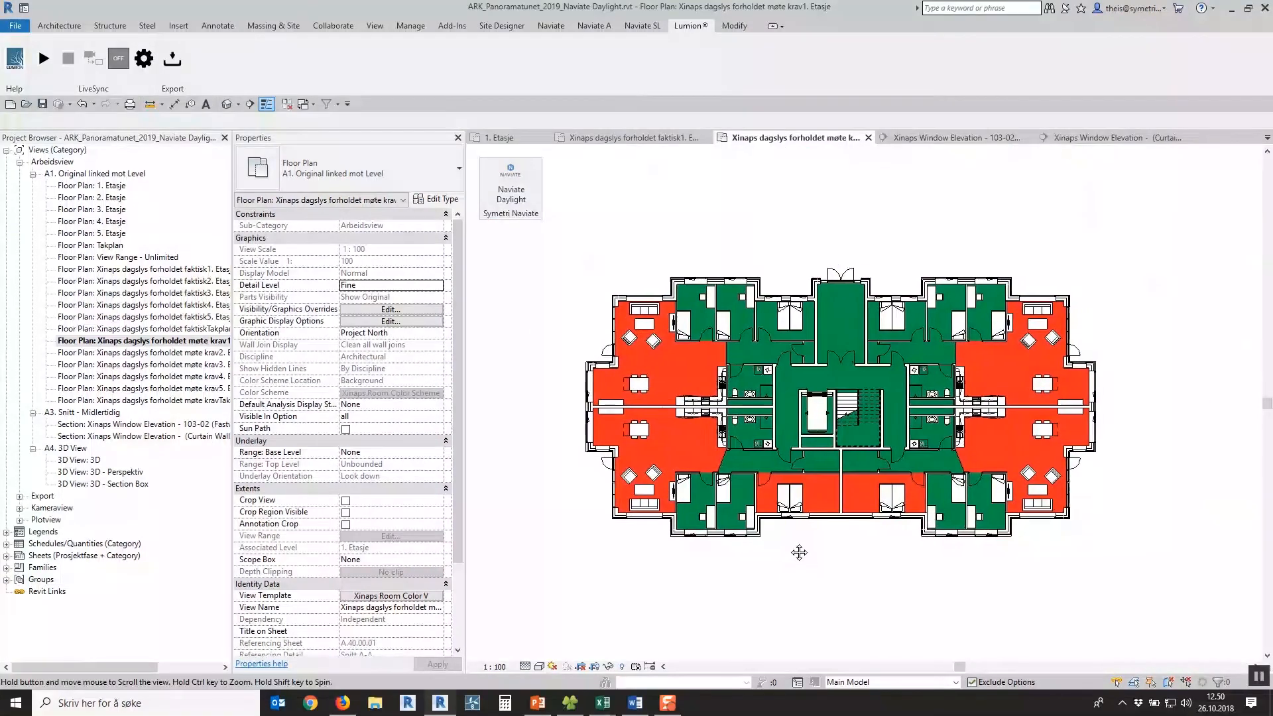
pyautogui.scroll(1, 749, 433)
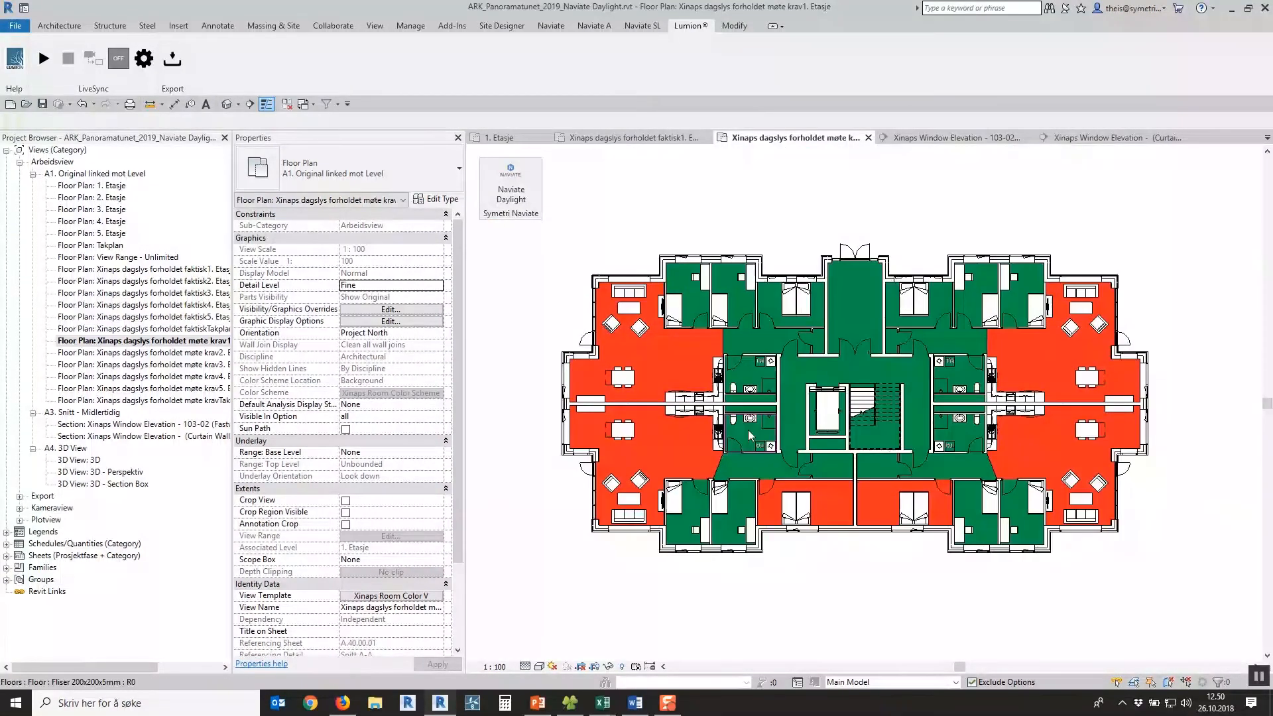
pyautogui.click(511, 192)
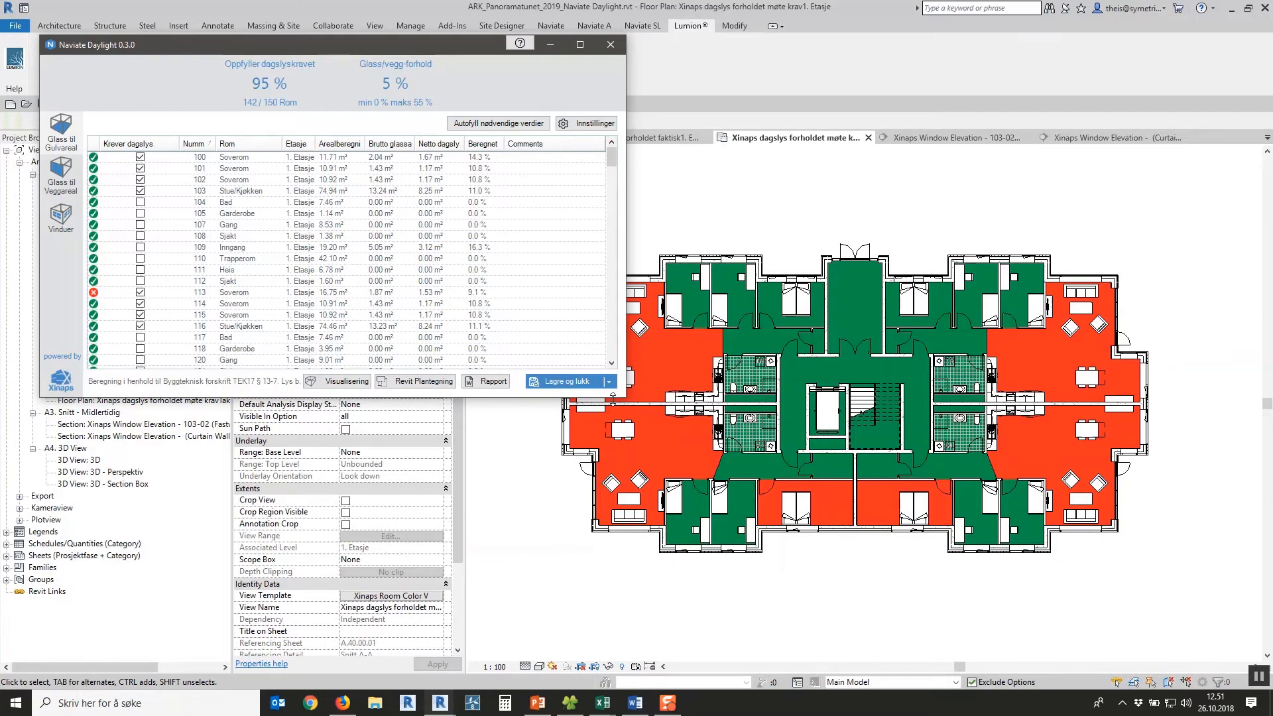
pyautogui.moveTo(617, 397); pyautogui.dragTo(451, 509)
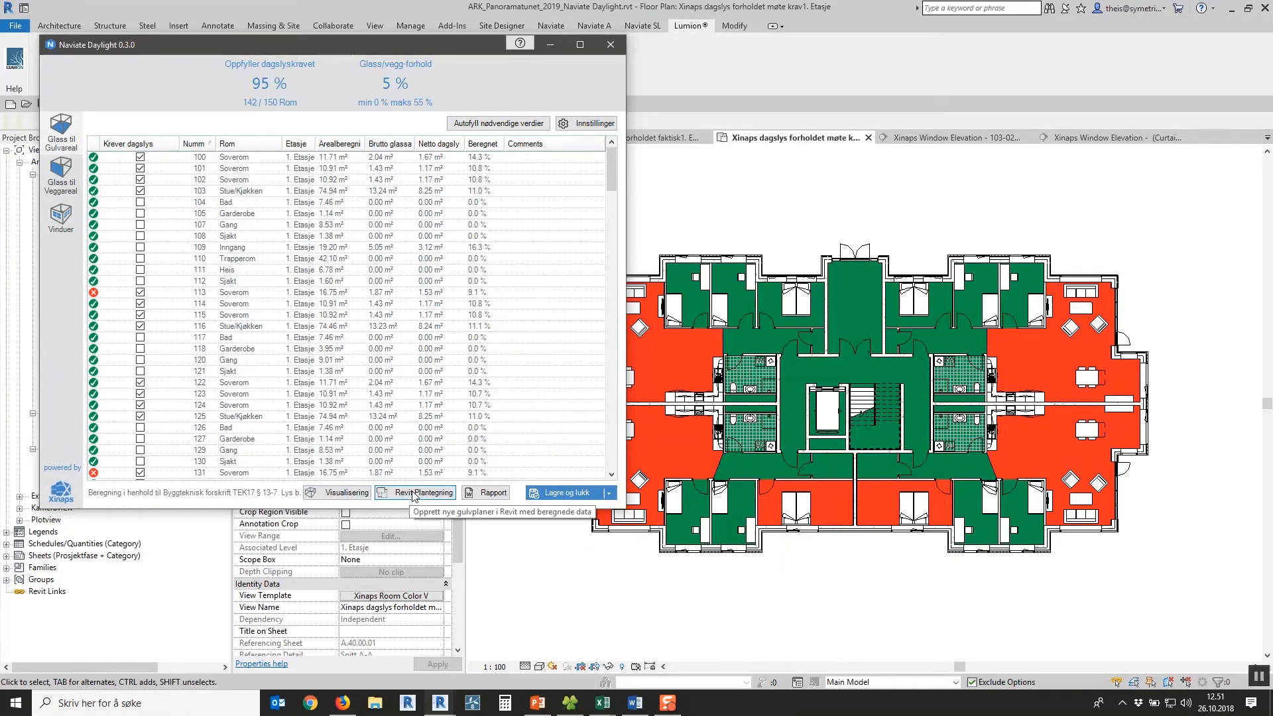
# - Mark the failing bedroom Soverom 113 in Revit from the results list, and save and close the calculation
pyautogui.click(473, 293)
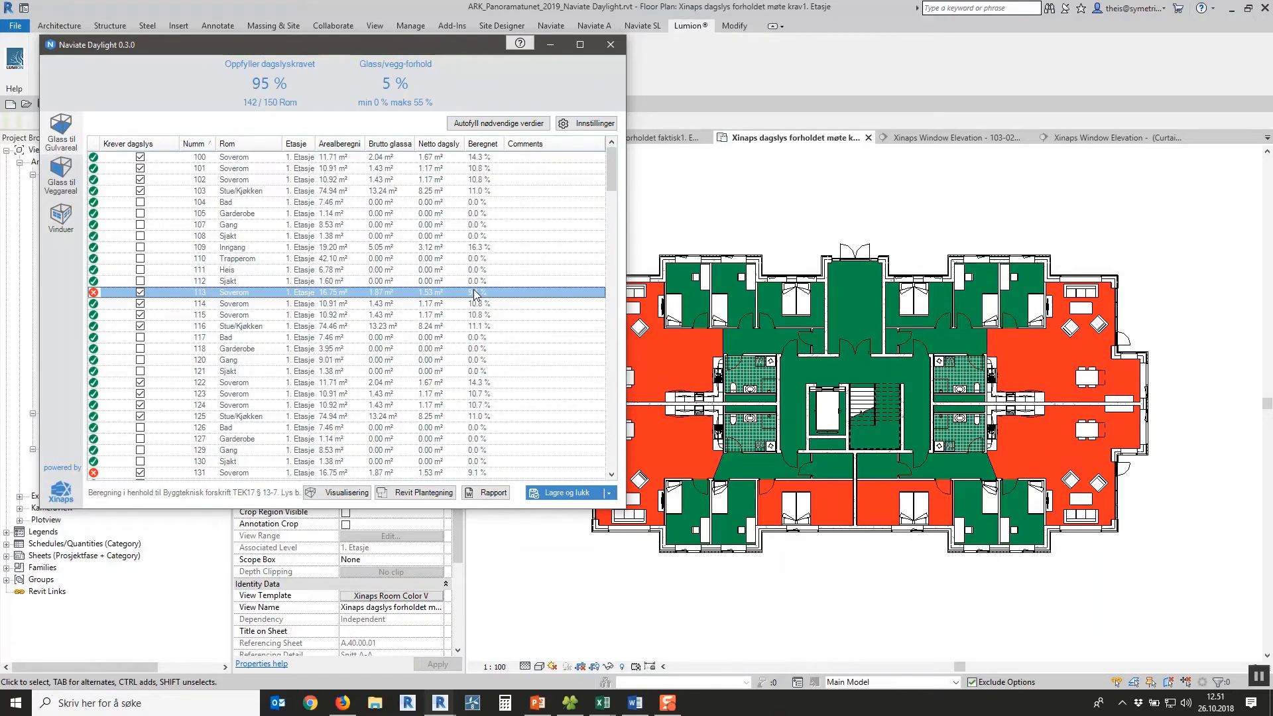
pyautogui.rightClick(229, 297)
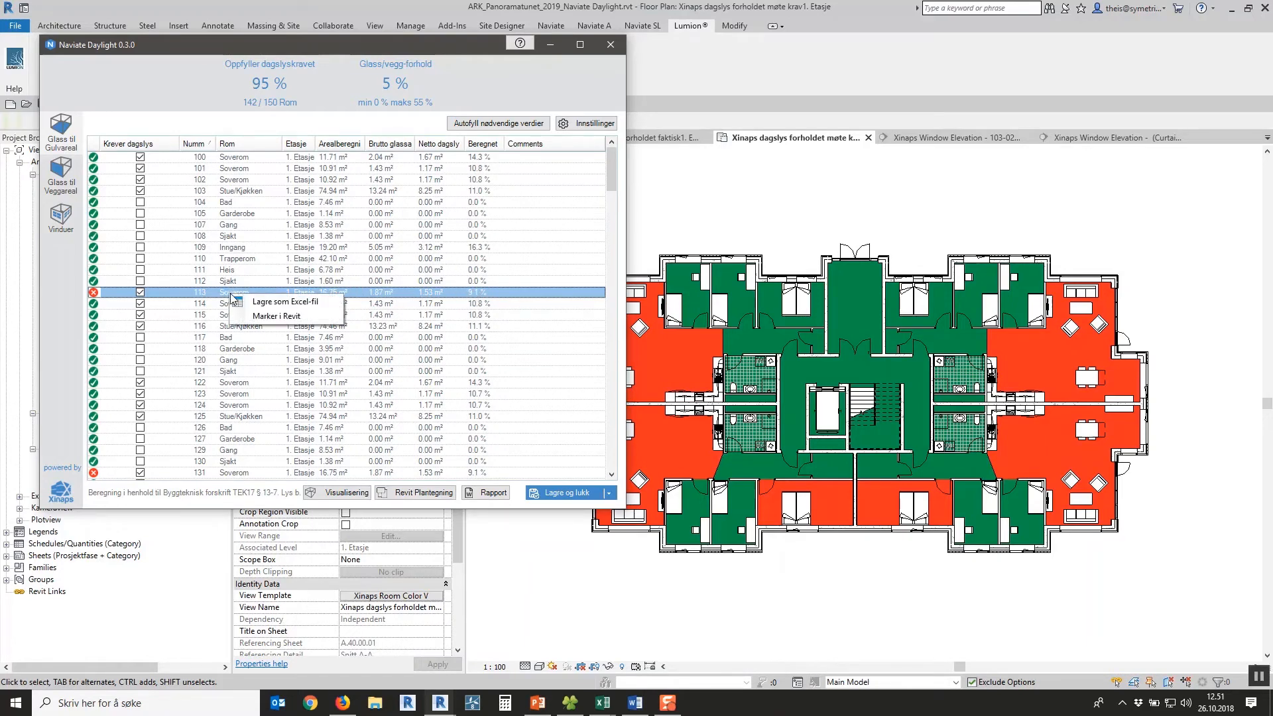
pyautogui.click(276, 316)
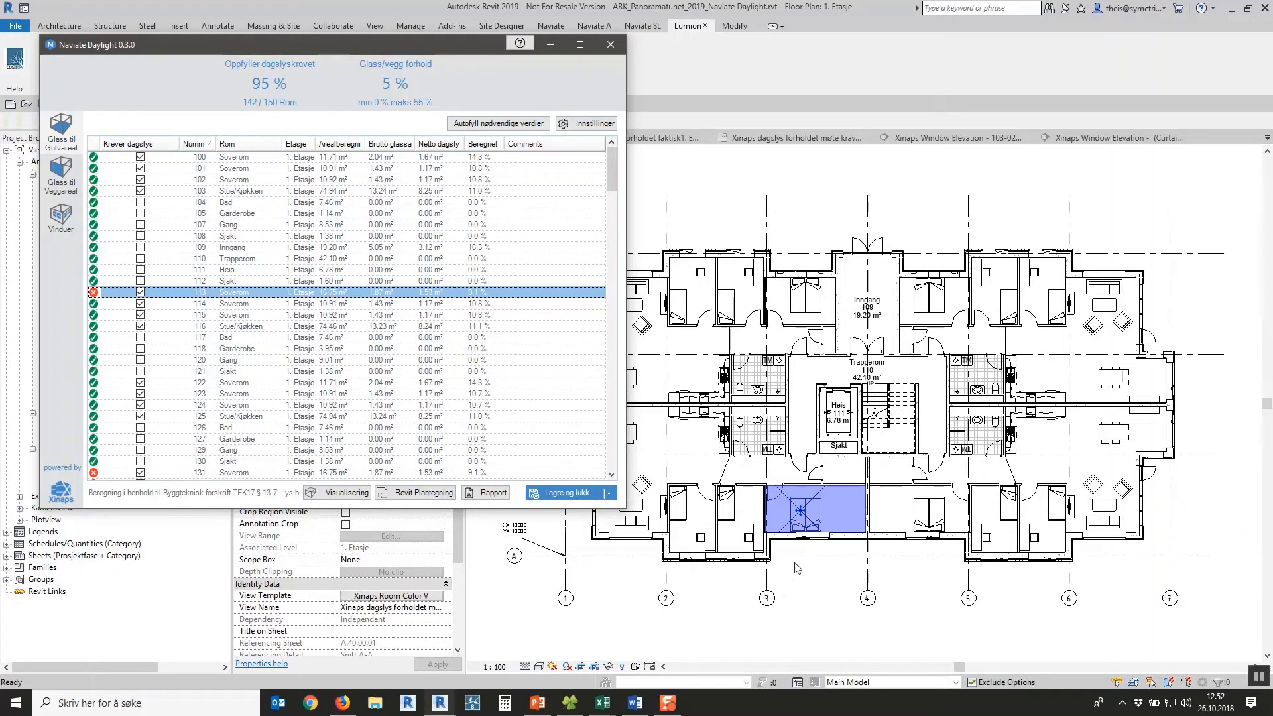
pyautogui.click(565, 496)
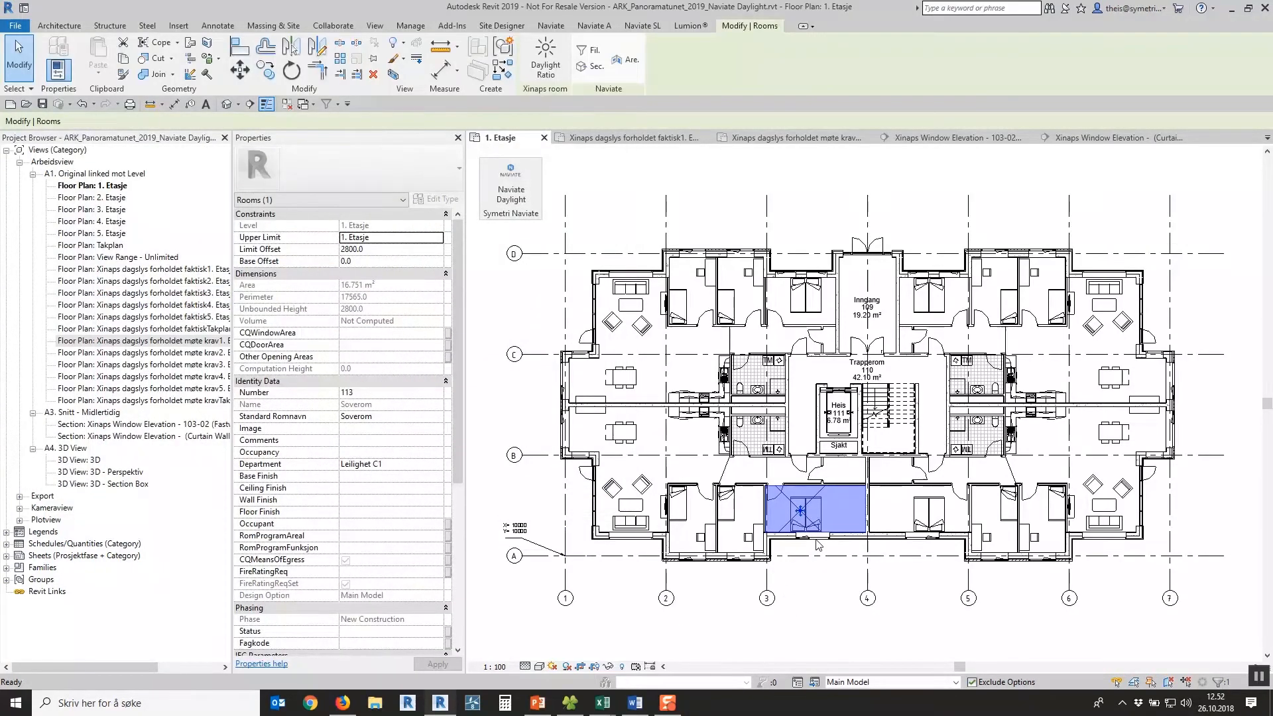
# - In the 1. Etasje plan, set the M_Width of window 113-01's type to 24 so the window is 2410 mm wide
pyautogui.scroll(3, 817, 545)
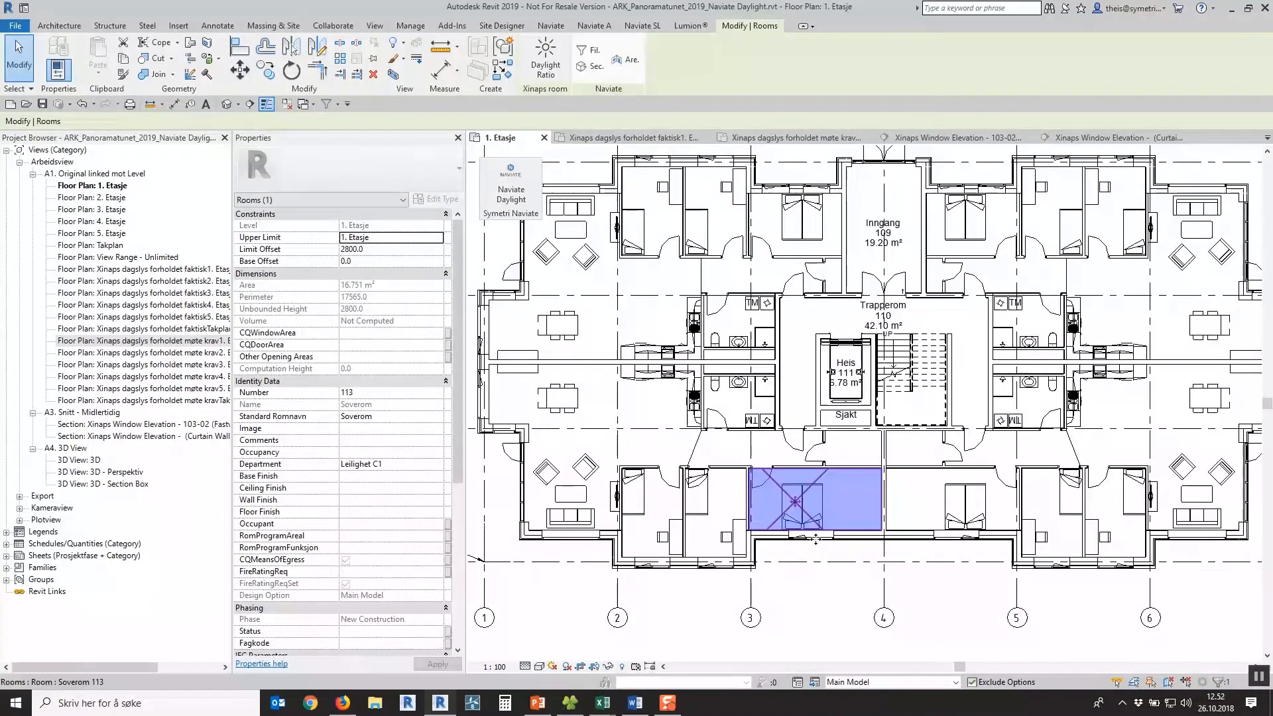
pyautogui.click(817, 545)
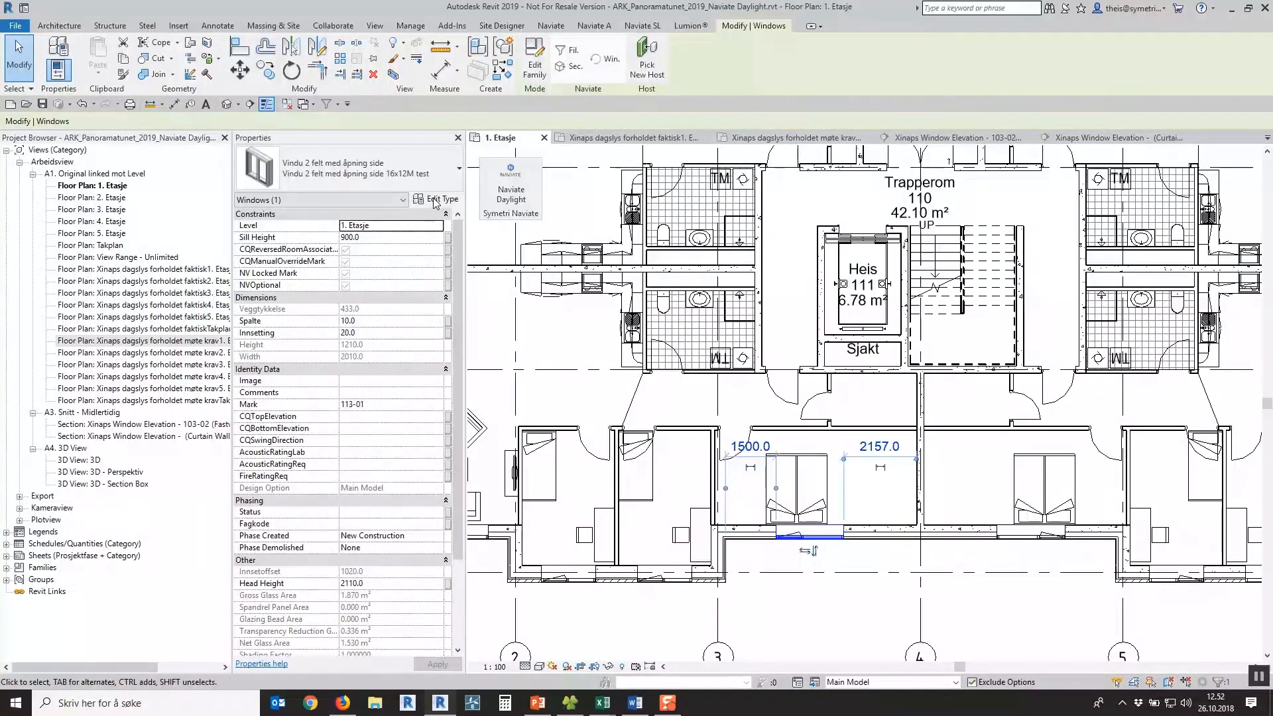
pyautogui.click(434, 201)
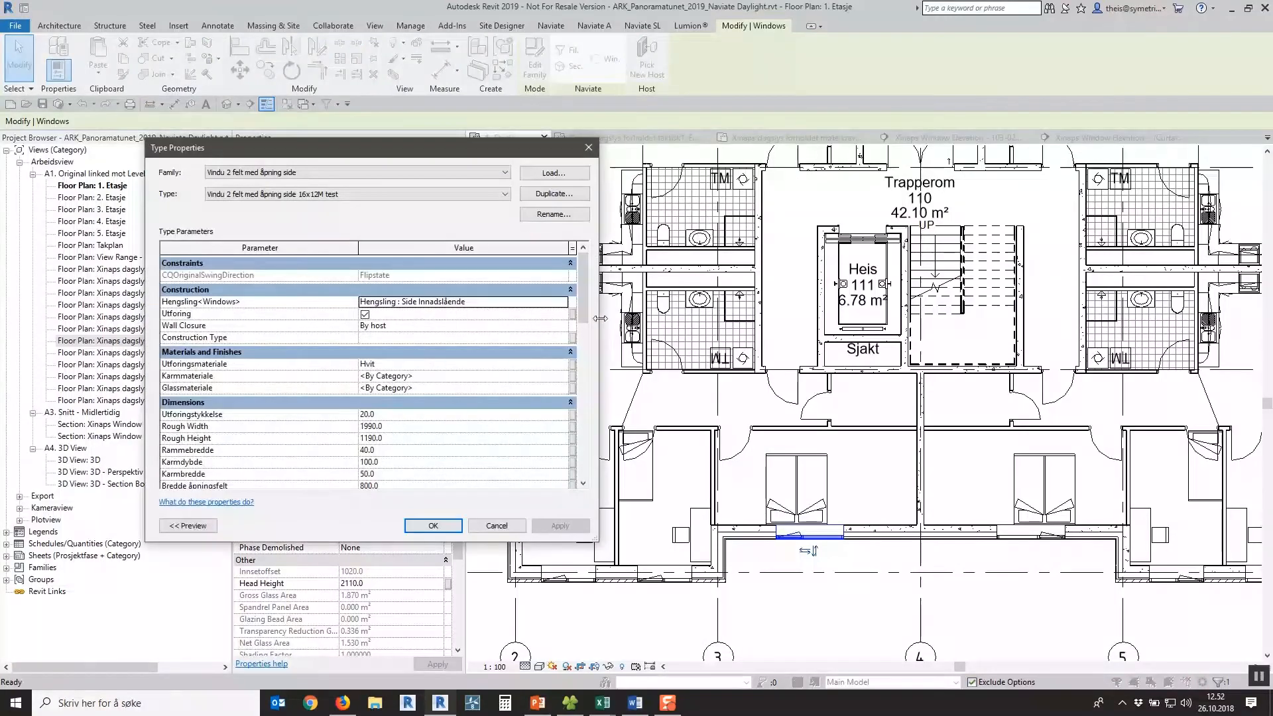
pyautogui.scroll(-1, 587, 320)
pyautogui.scroll(-5, 586, 320)
pyautogui.click(385, 423)
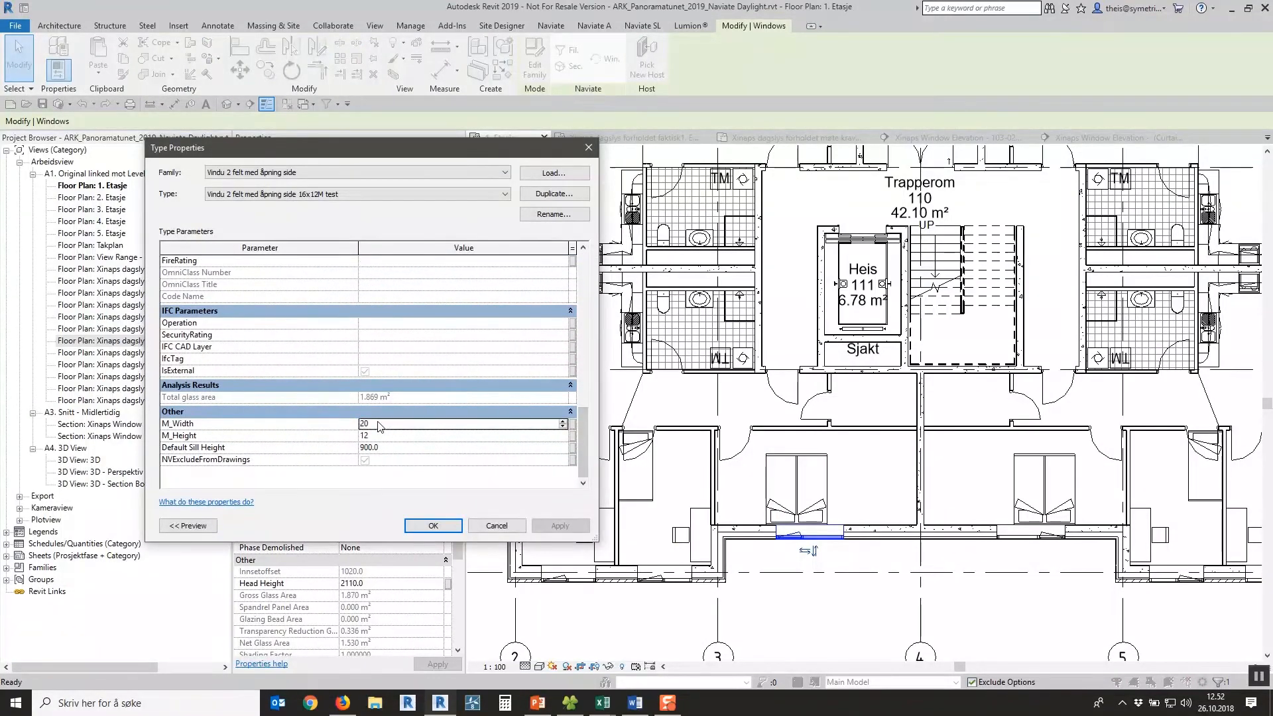
pyautogui.write('22')
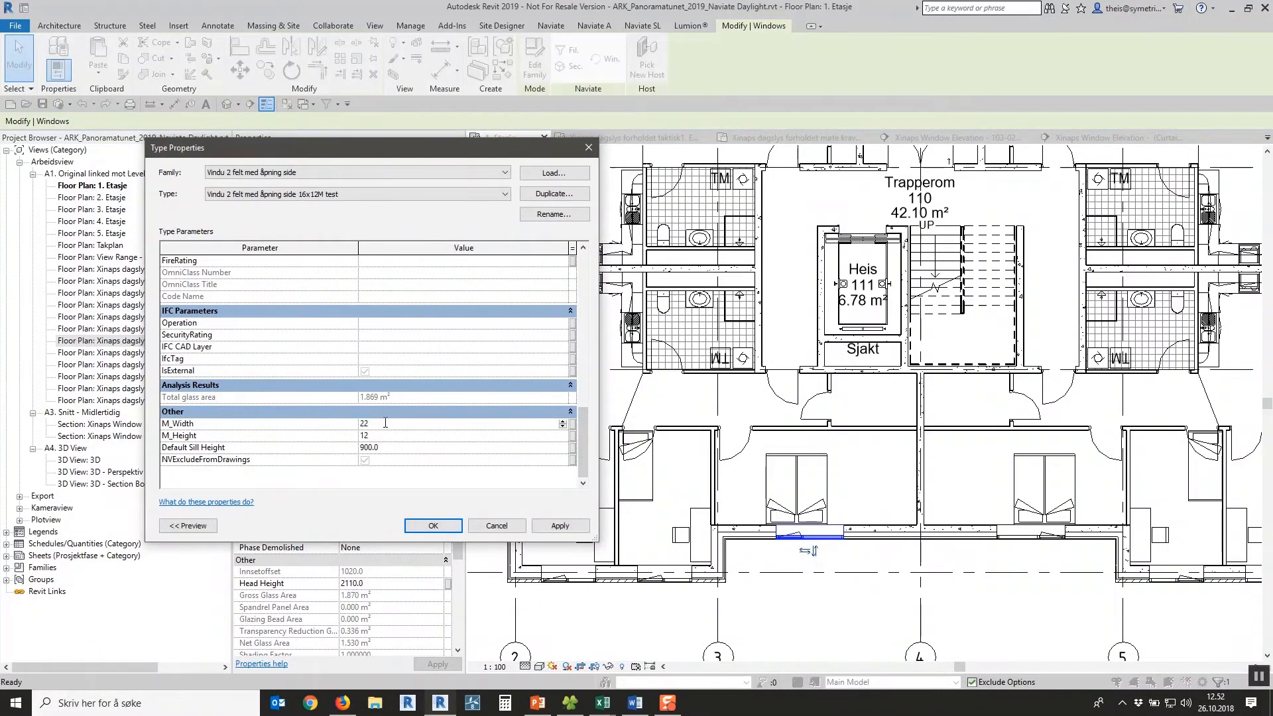
pyautogui.click(436, 527)
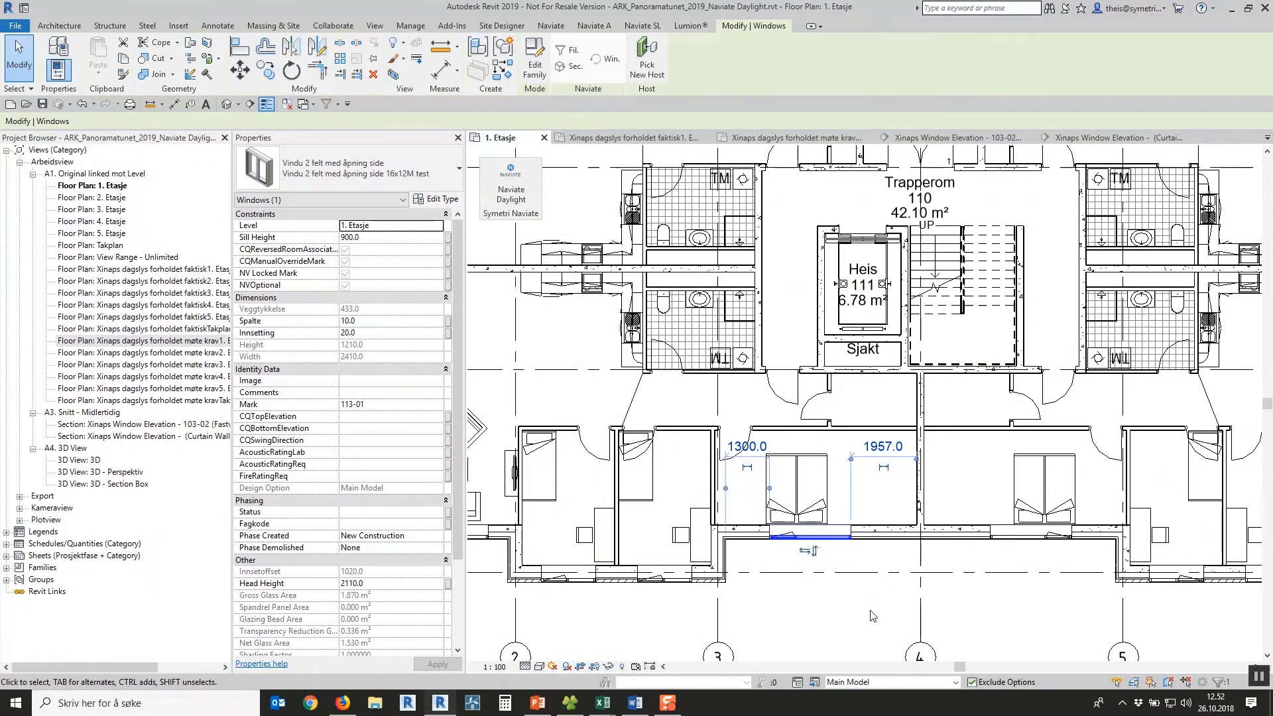
pyautogui.click(826, 600)
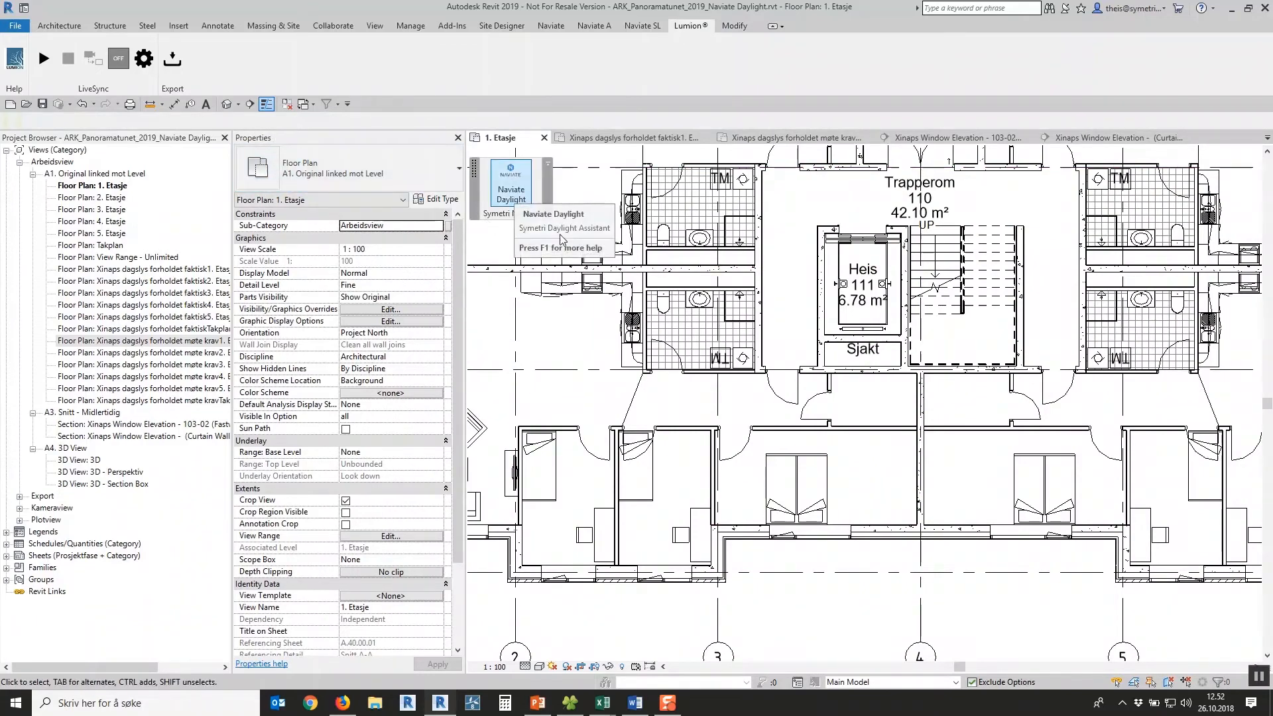
# - From a new daylight calculation of all rooms, create the Revit floor plans and open the 1. Etasje plan for met requirements
pyautogui.scroll(-5, 839, 432)
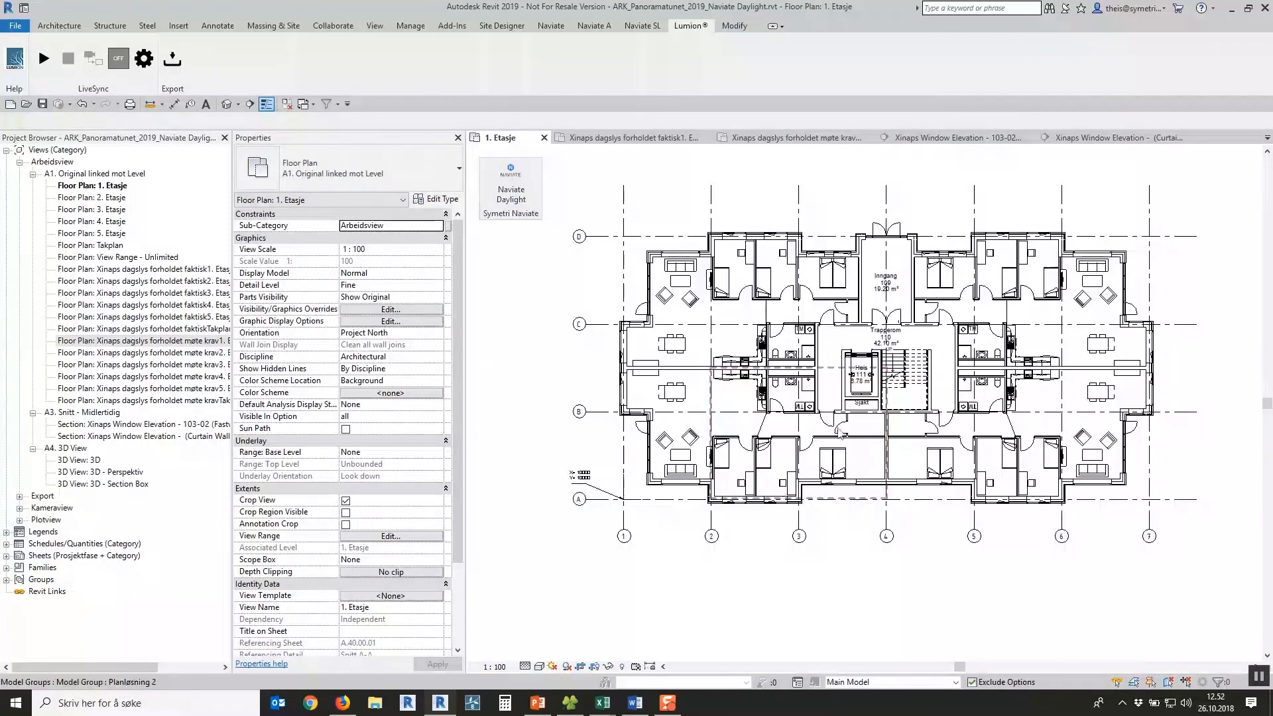
pyautogui.click(510, 190)
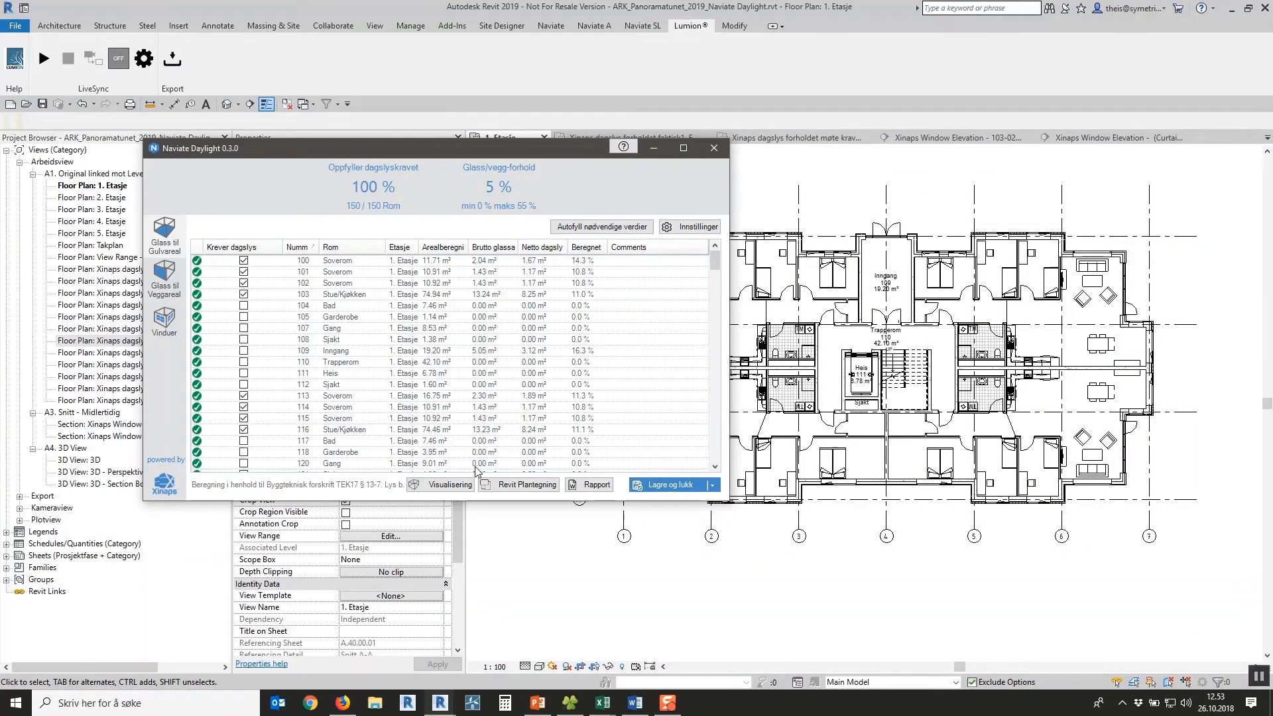
pyautogui.click(503, 485)
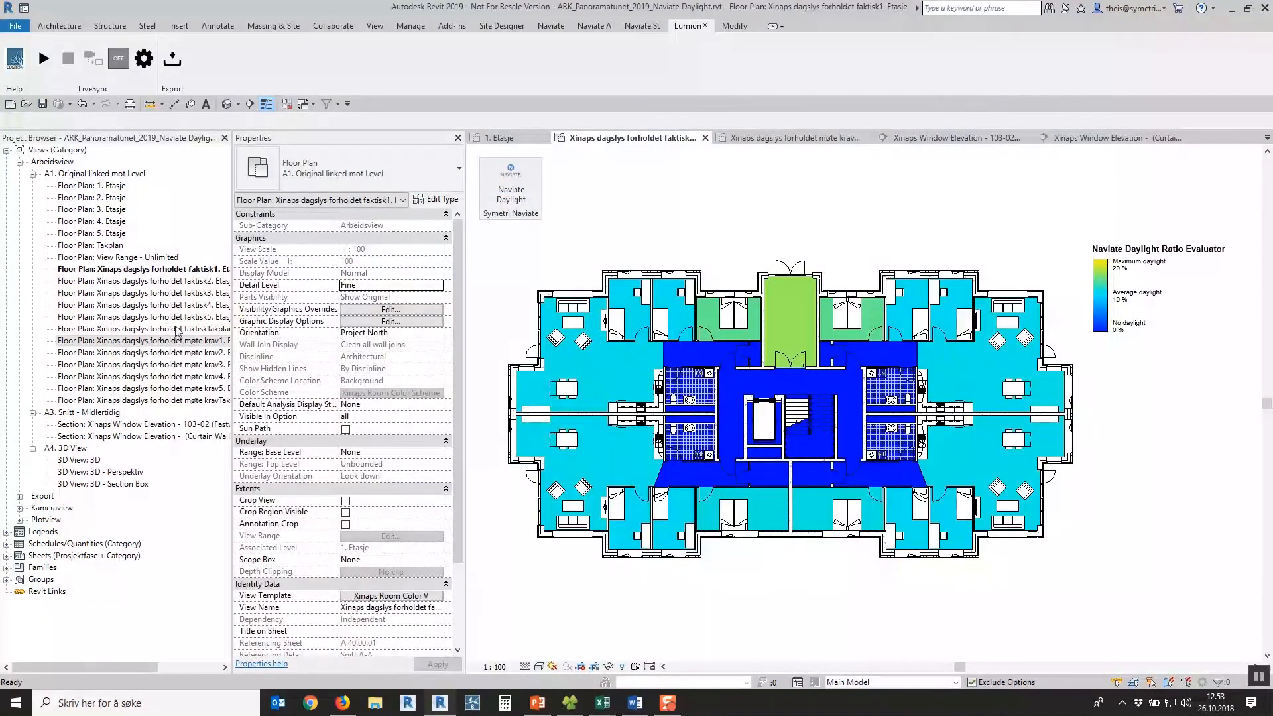
pyautogui.doubleClick(142, 340)
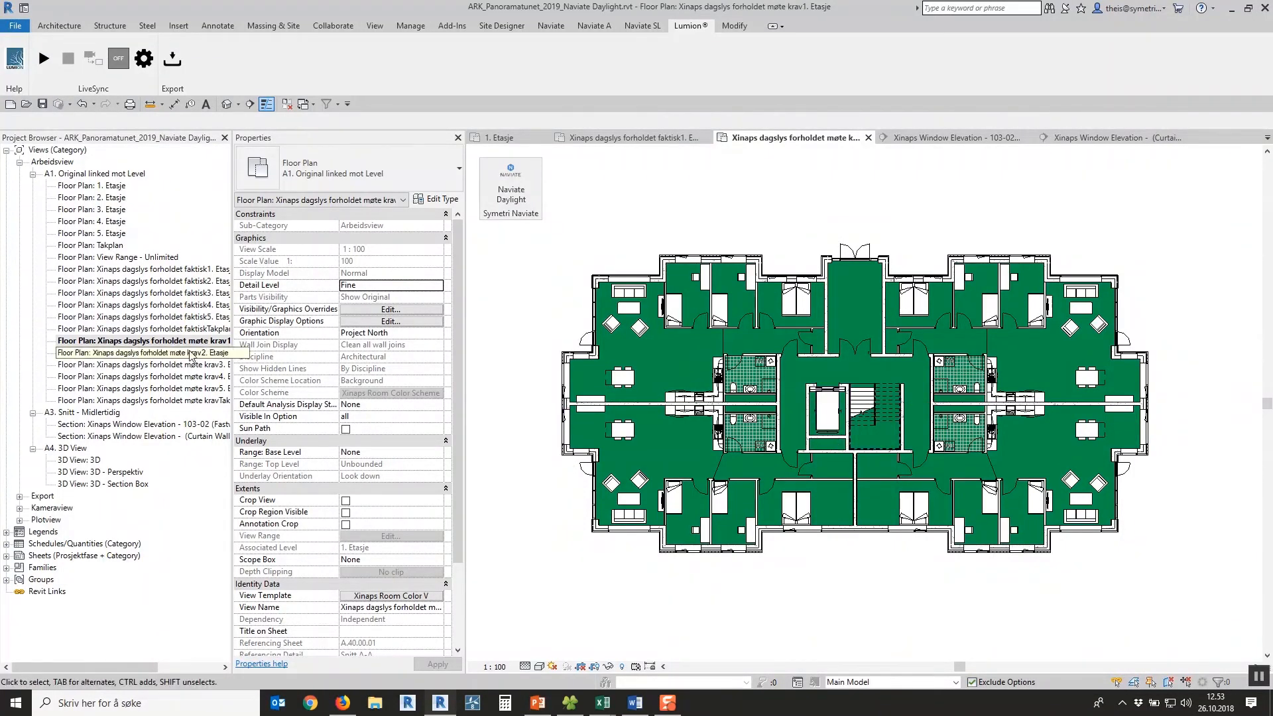
pyautogui.moveTo(233, 358); pyautogui.dragTo(318, 358)
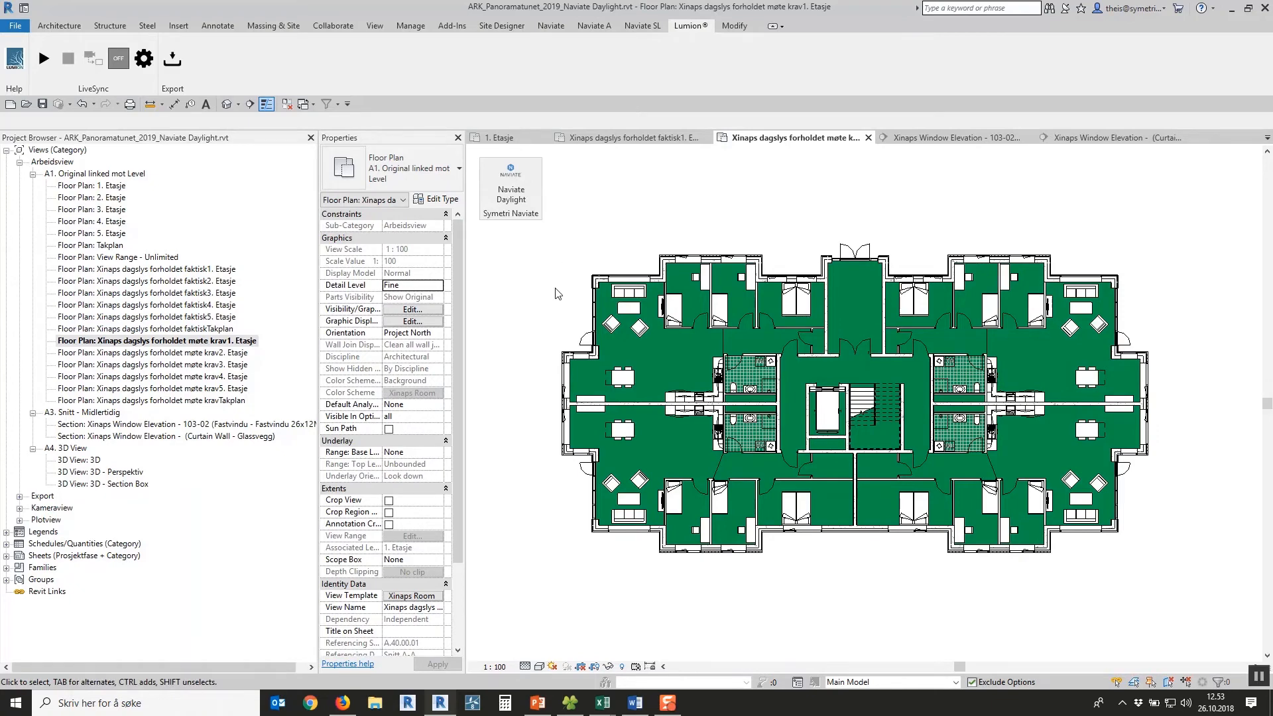
# - Run the daylight calculation for all rooms again and bring up the option to save the glass-to-floor results as an Excel file
pyautogui.click(513, 193)
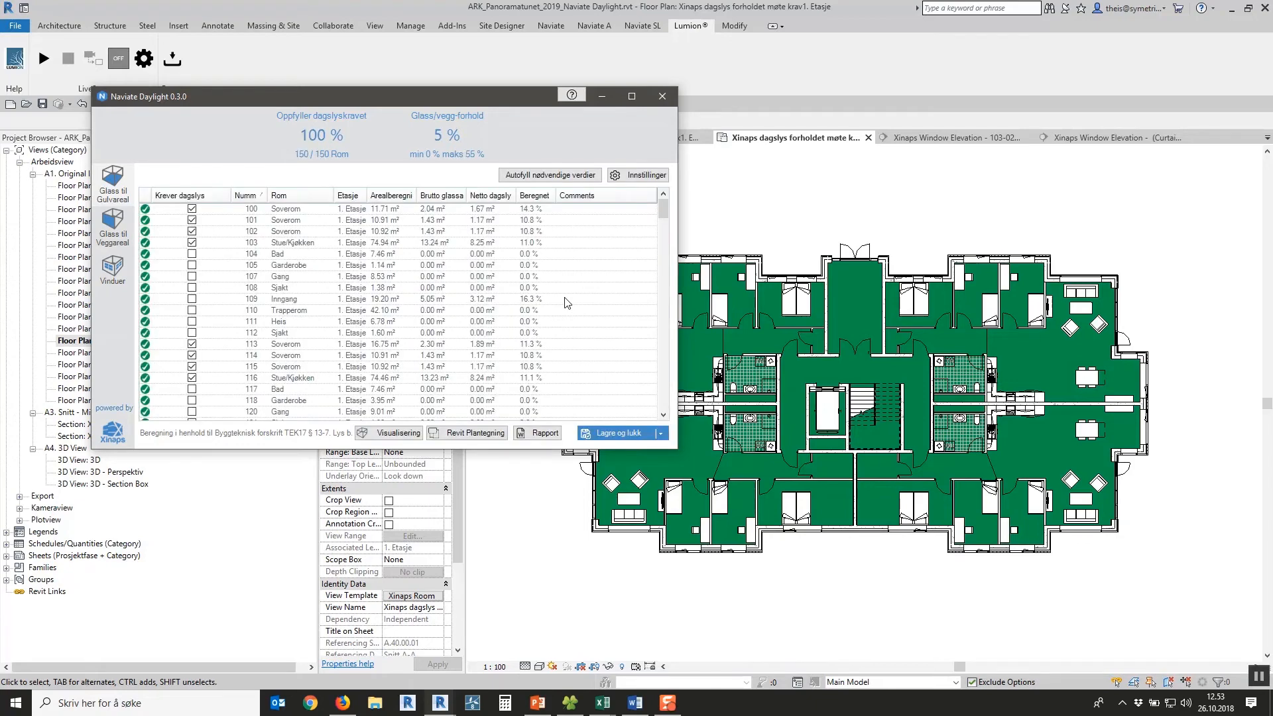
pyautogui.click(548, 434)
pyautogui.rightClick(311, 208)
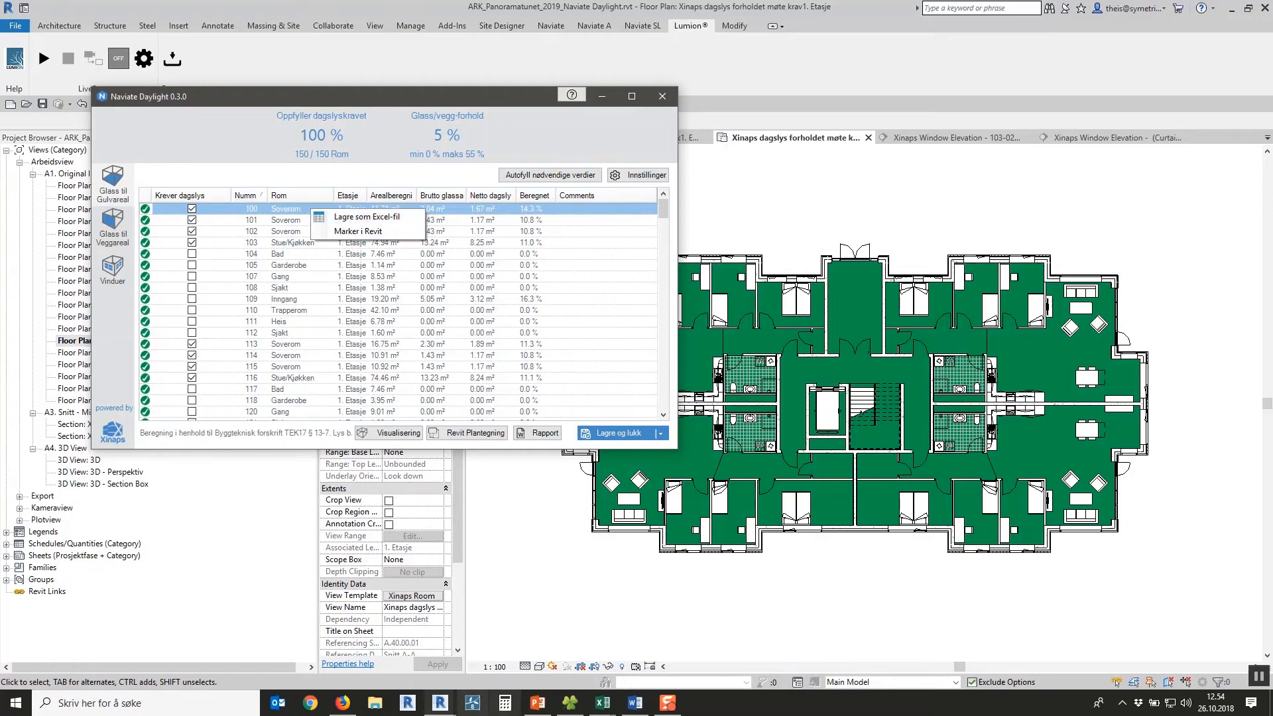
# - Bring up the exported Excel workbooks Glass to Floor.xlsx, Glass to Wall.xlsx and Windows.xlsx to view their room and window data
pyautogui.click(598, 707)
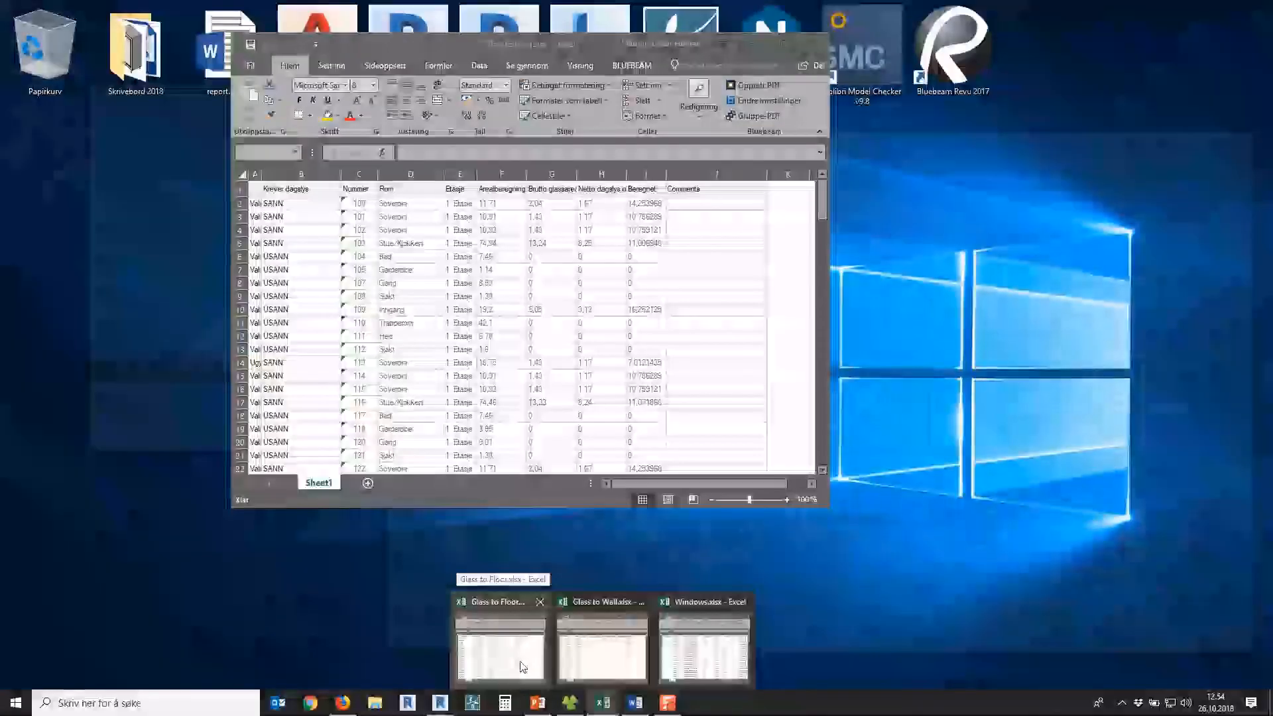
pyautogui.click(501, 643)
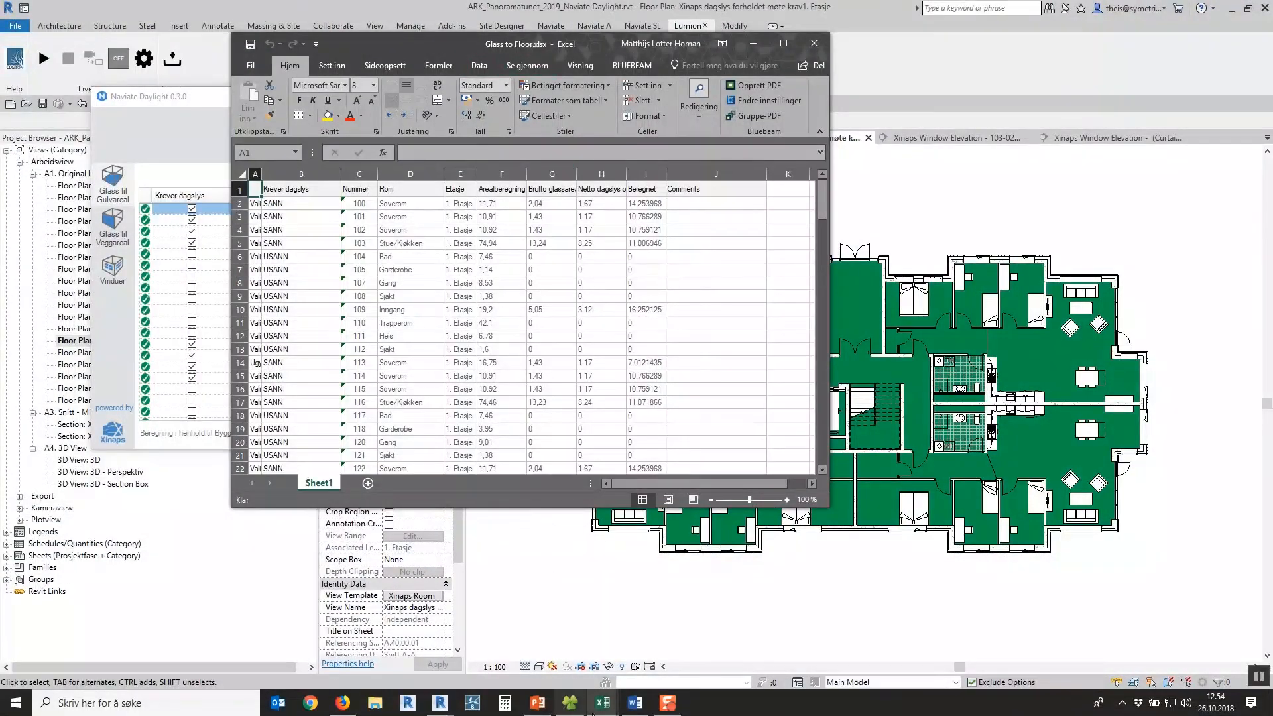
pyautogui.click(599, 707)
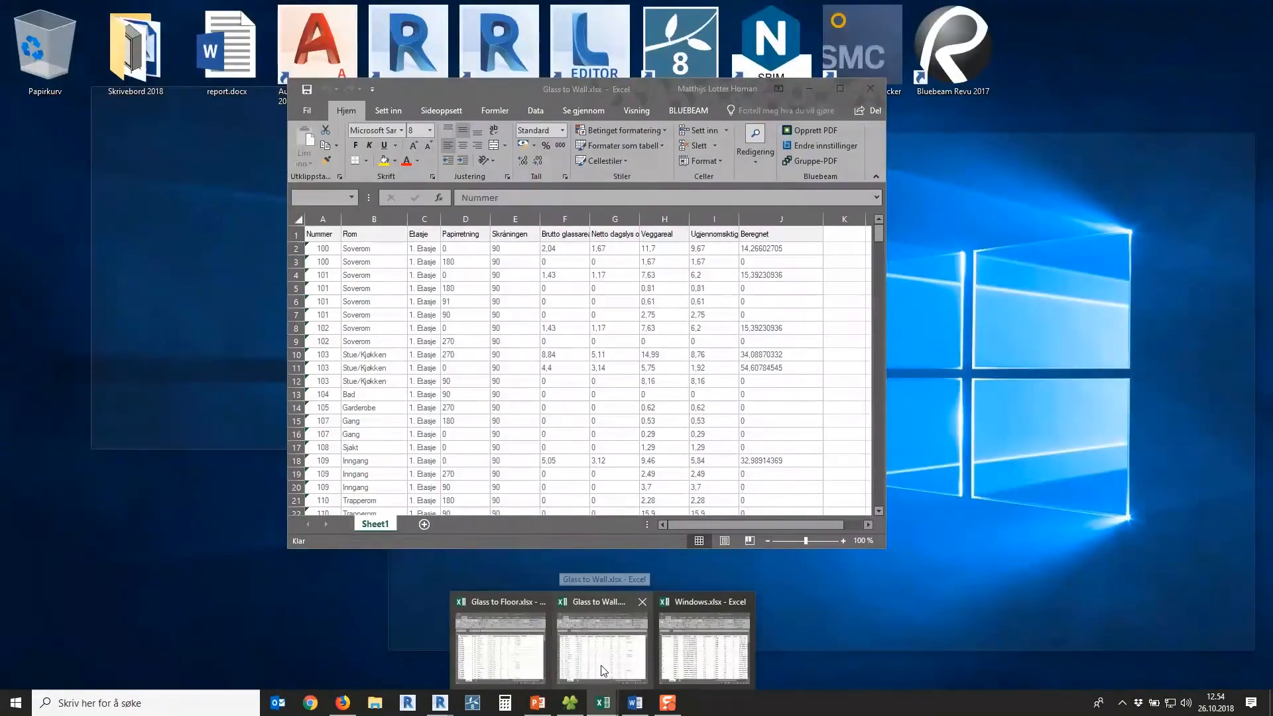
pyautogui.click(601, 666)
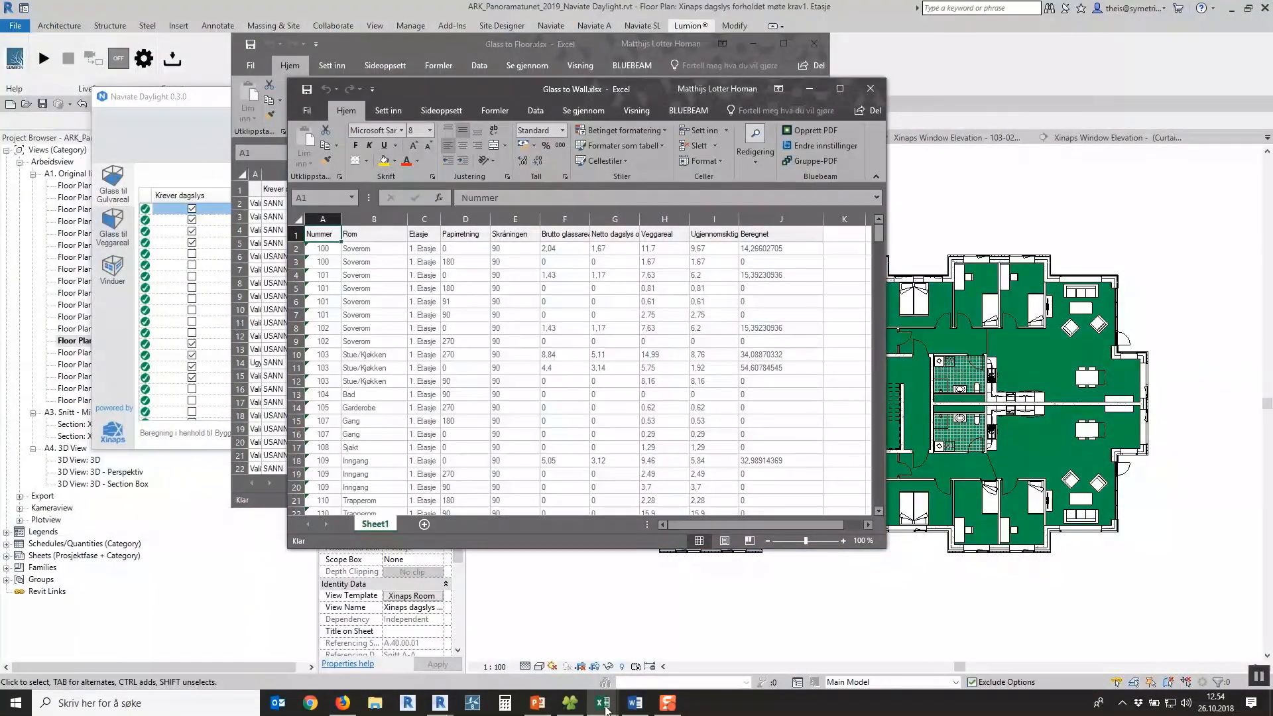
pyautogui.moveTo(607, 709)
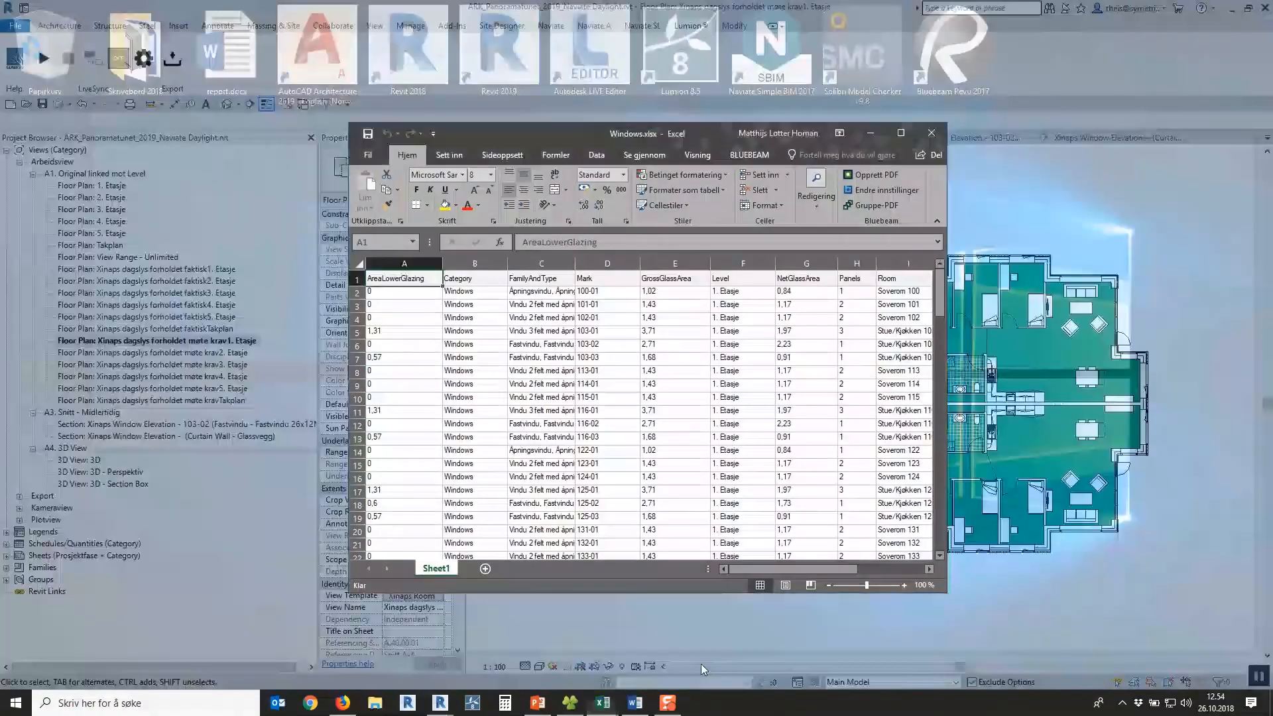
pyautogui.click(702, 663)
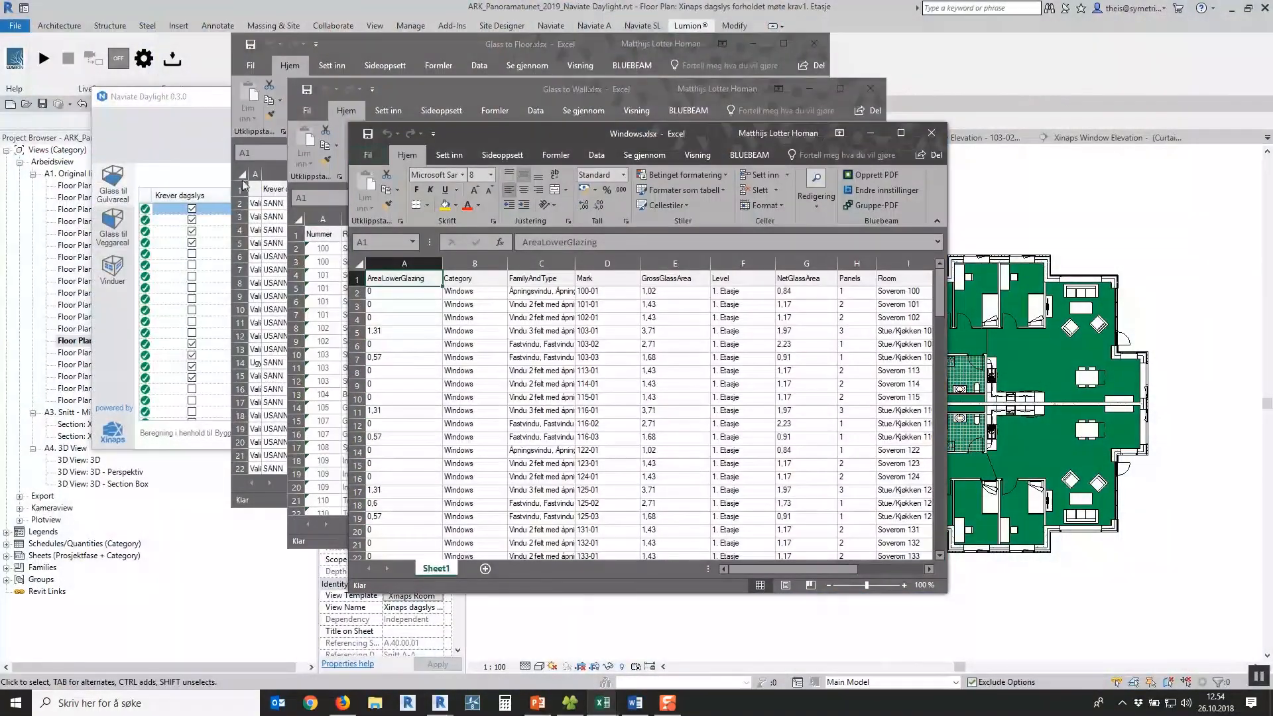
# - Generate the Word report from the Naviate Daylight results and save it on the desktop (Skrivebord) as report.docx, replacing the existing file
pyautogui.click(178, 101)
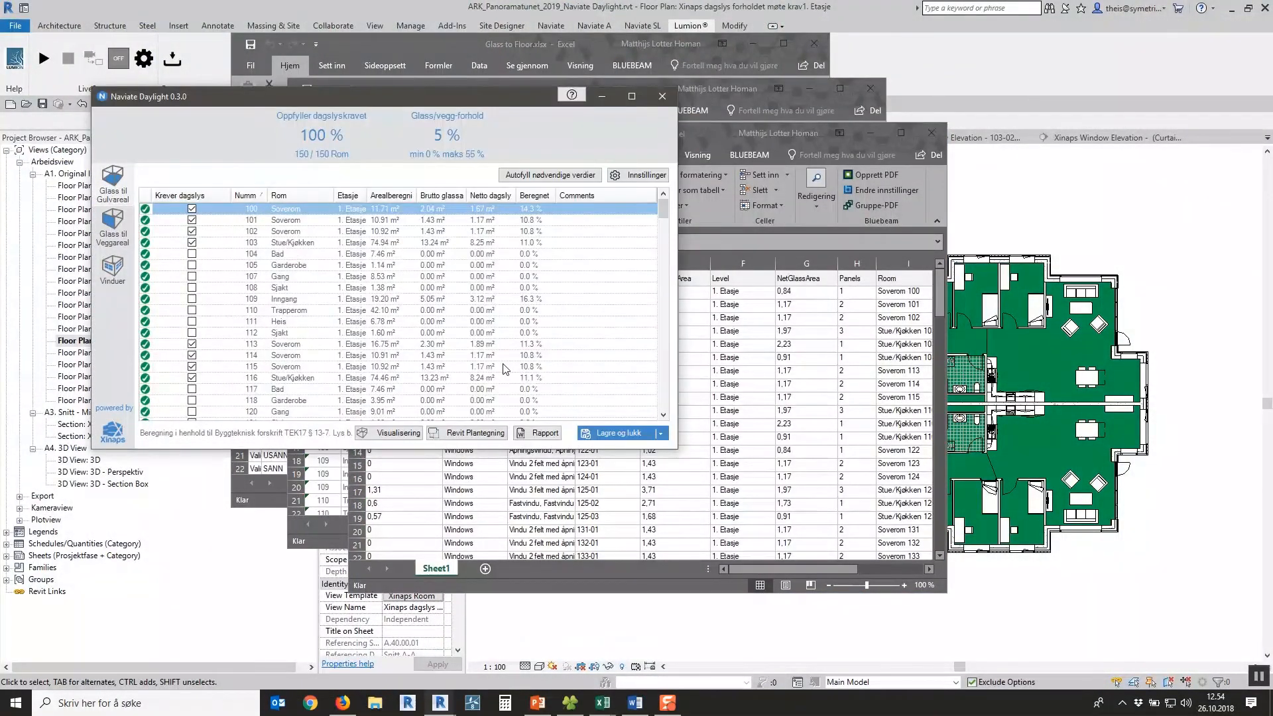
pyautogui.click(542, 433)
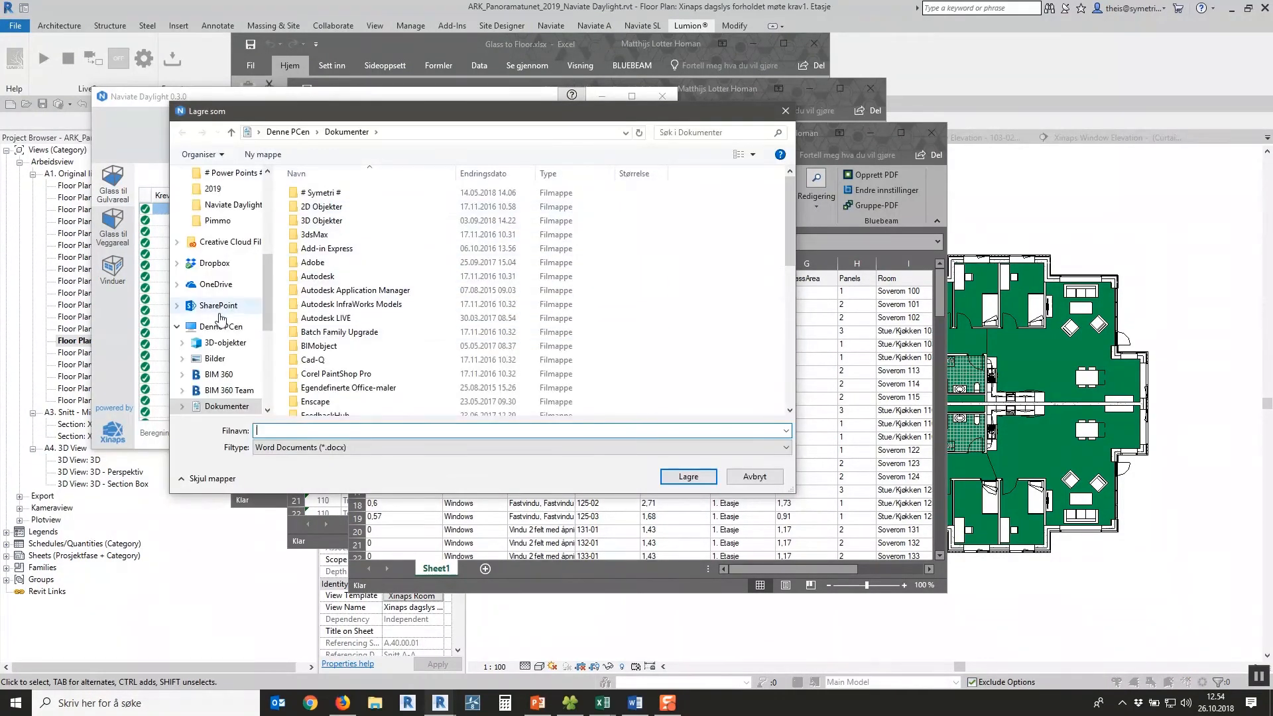
pyautogui.scroll(4, 224, 357)
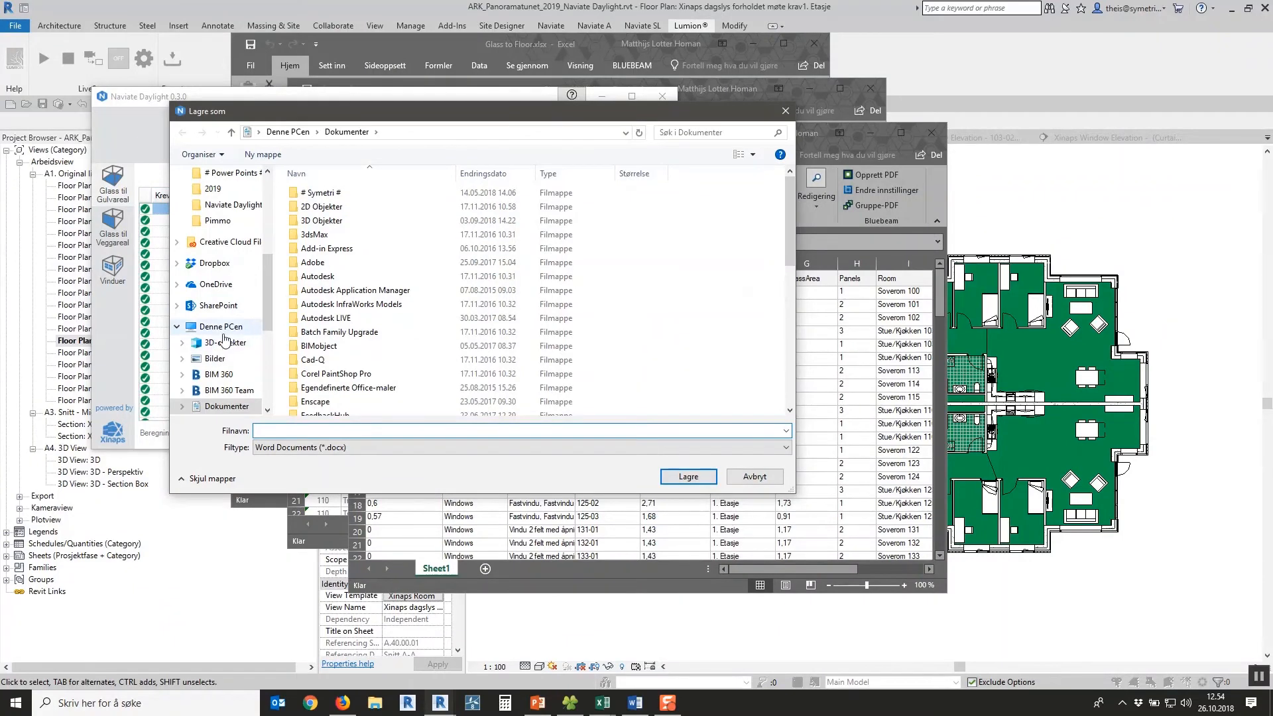
pyautogui.scroll(2, 222, 253)
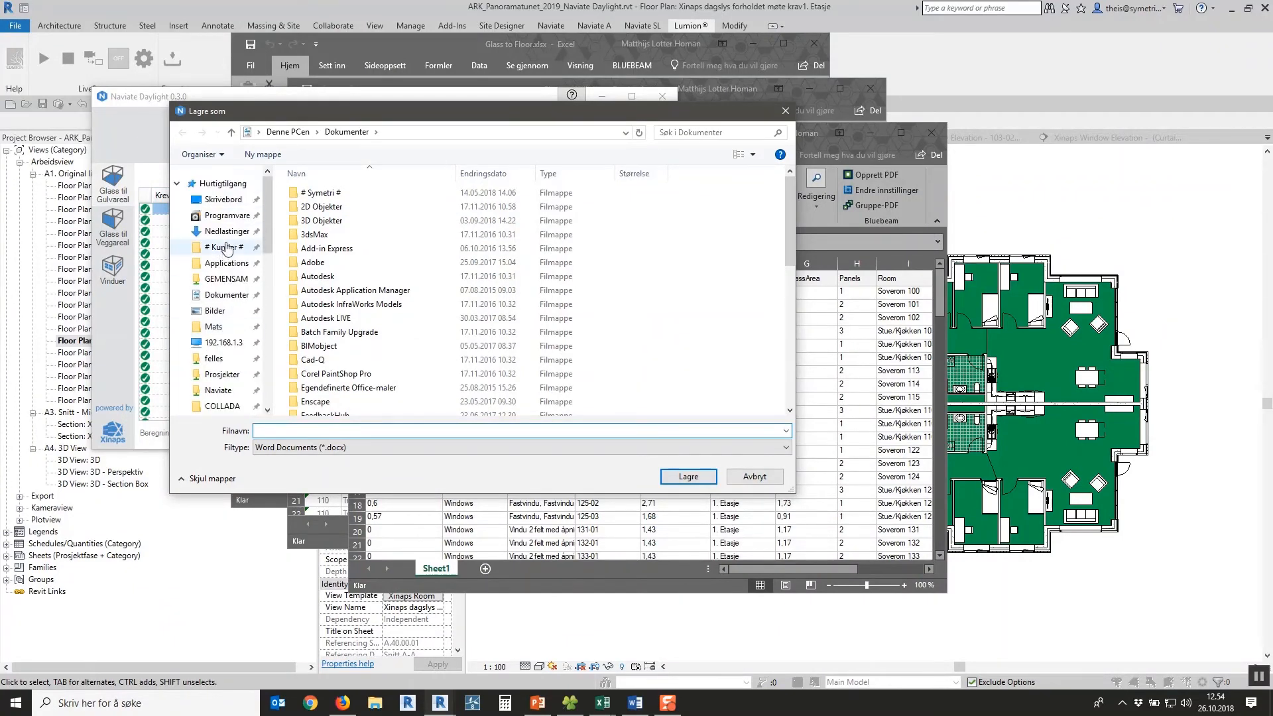
pyautogui.click(223, 199)
pyautogui.click(322, 208)
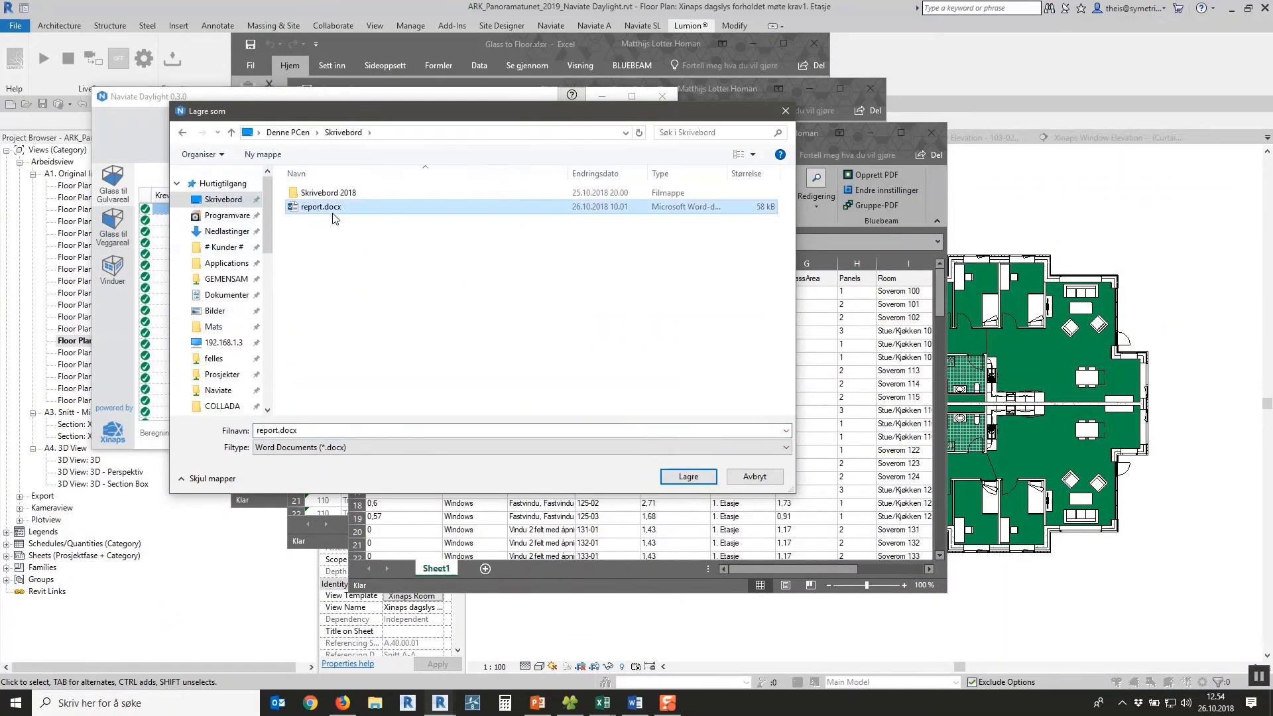
pyautogui.click(688, 476)
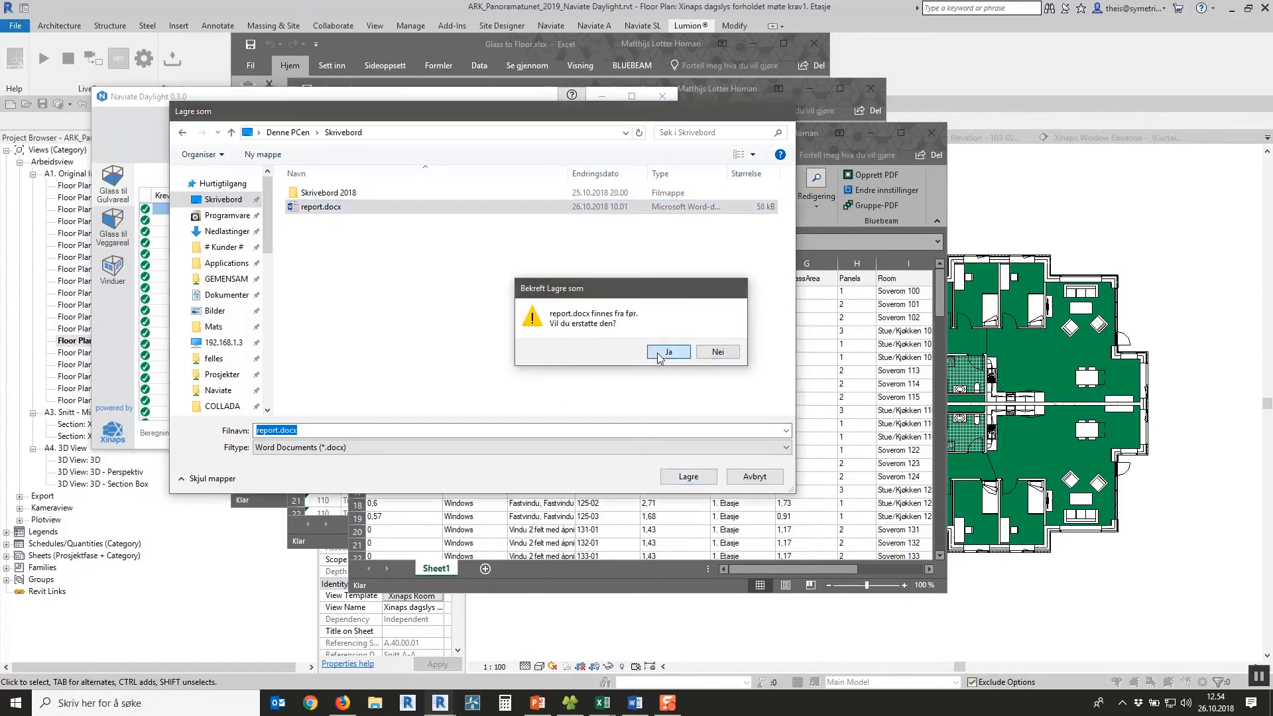
pyautogui.click(654, 353)
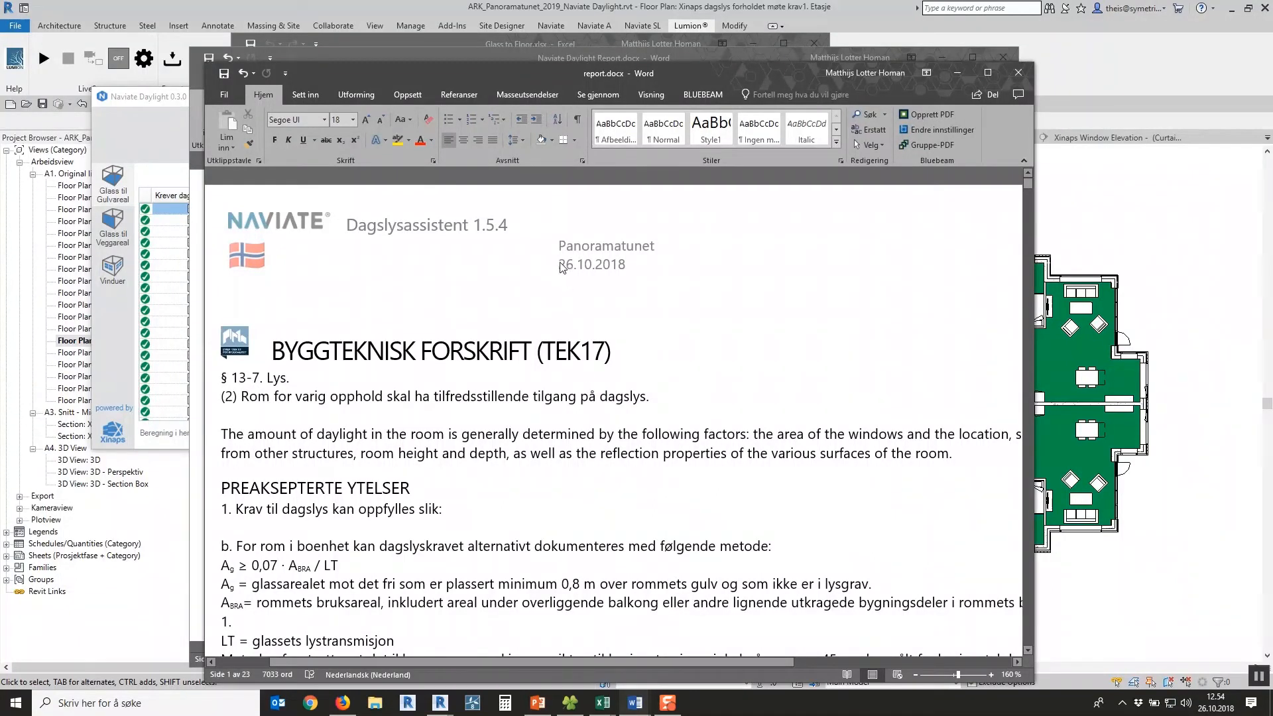
# - Review the report's date, TEK17 requirements, explanation of values and room-by-room glass-to-floor table
pyautogui.moveTo(561, 266); pyautogui.dragTo(621, 268)
pyautogui.click(621, 267)
pyautogui.click(1003, 57)
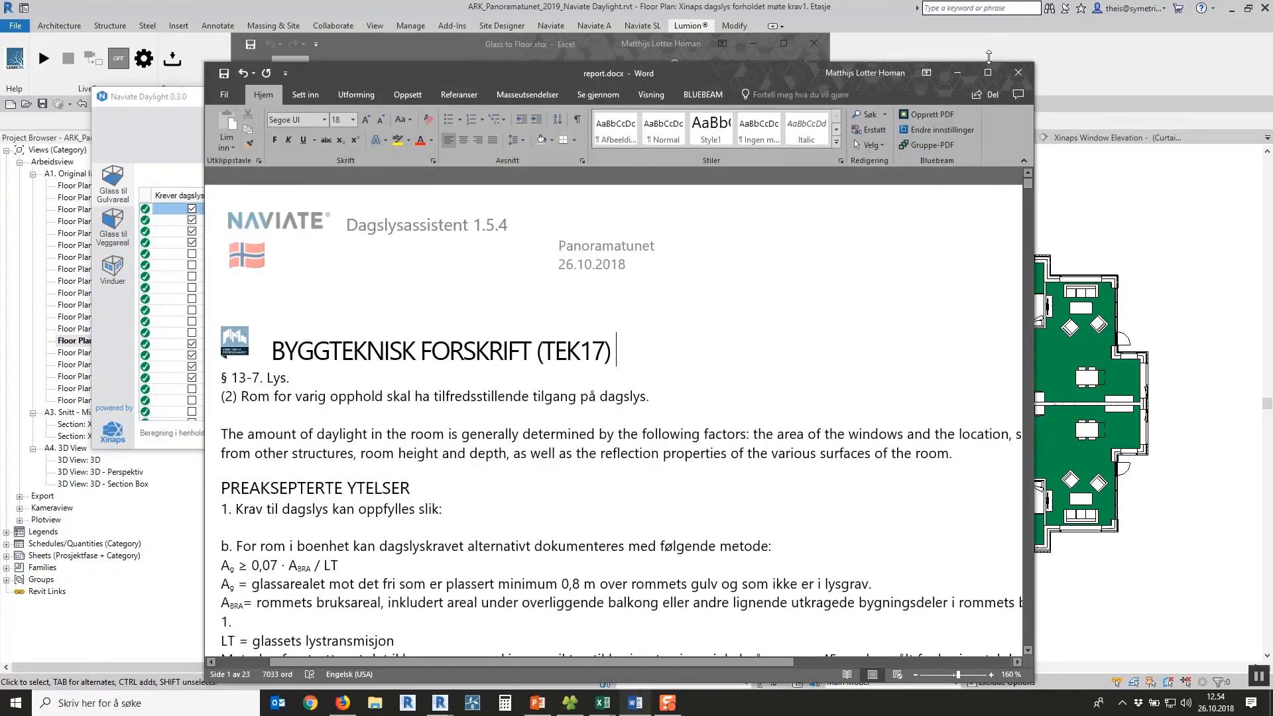
pyautogui.scroll(-5, 314, 400)
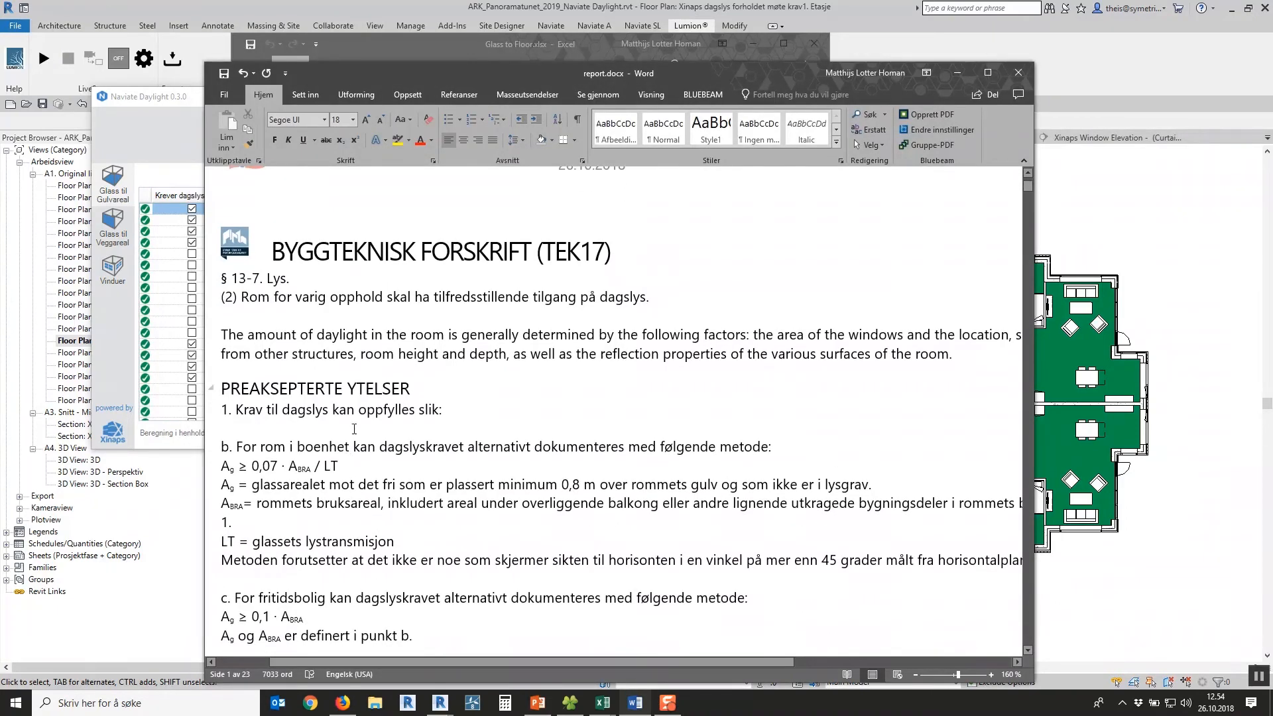
pyautogui.scroll(-3, 314, 399)
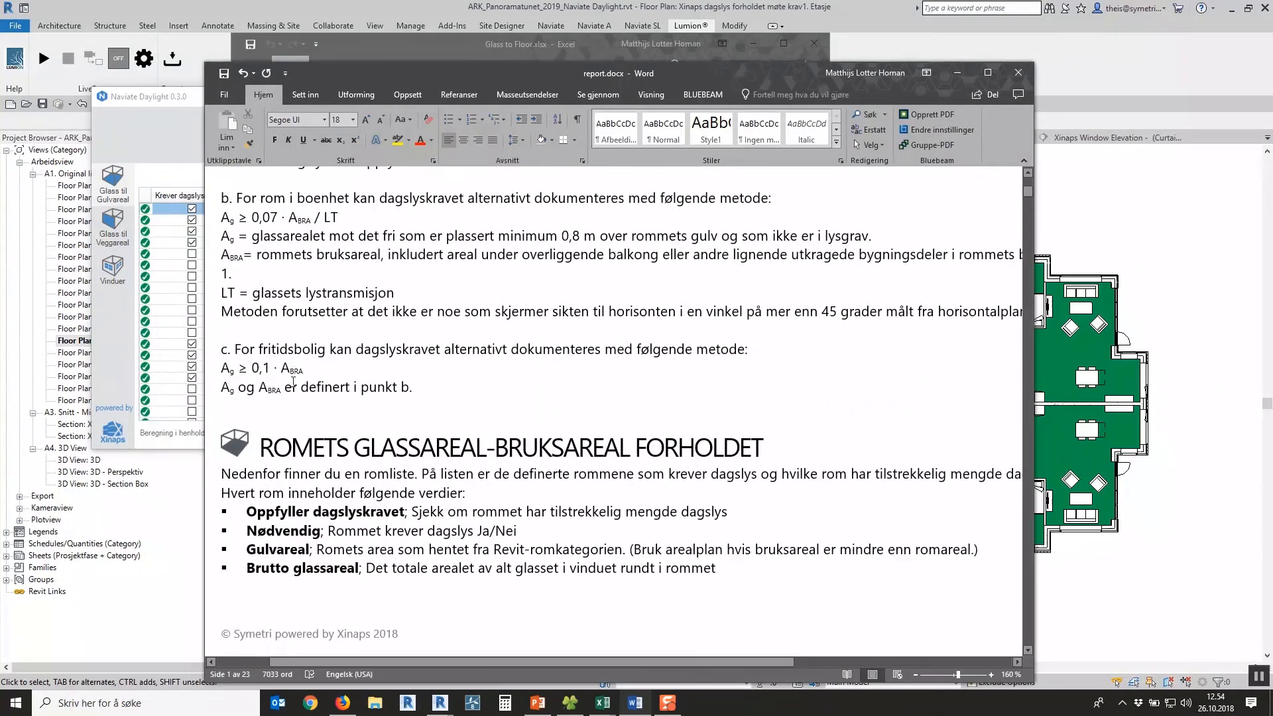
pyautogui.scroll(-3, 299, 367)
pyautogui.scroll(-3, 335, 396)
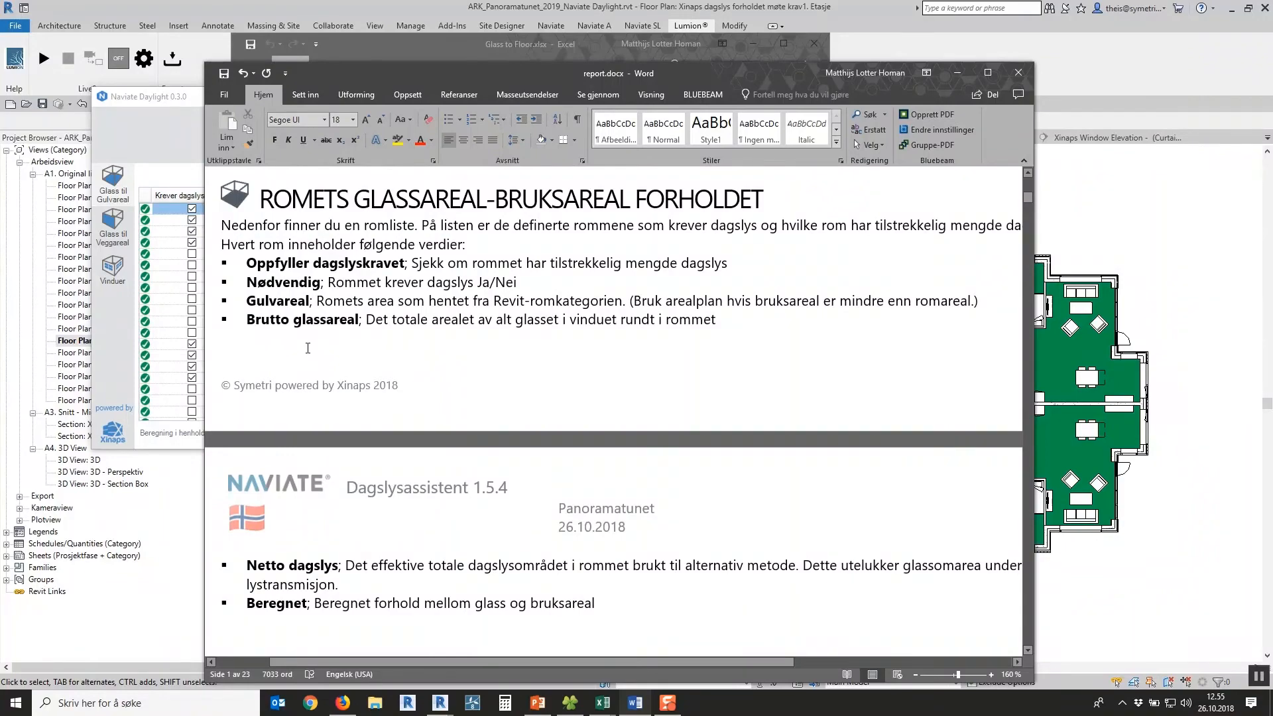
pyautogui.scroll(3, 308, 348)
pyautogui.scroll(-5, 314, 395)
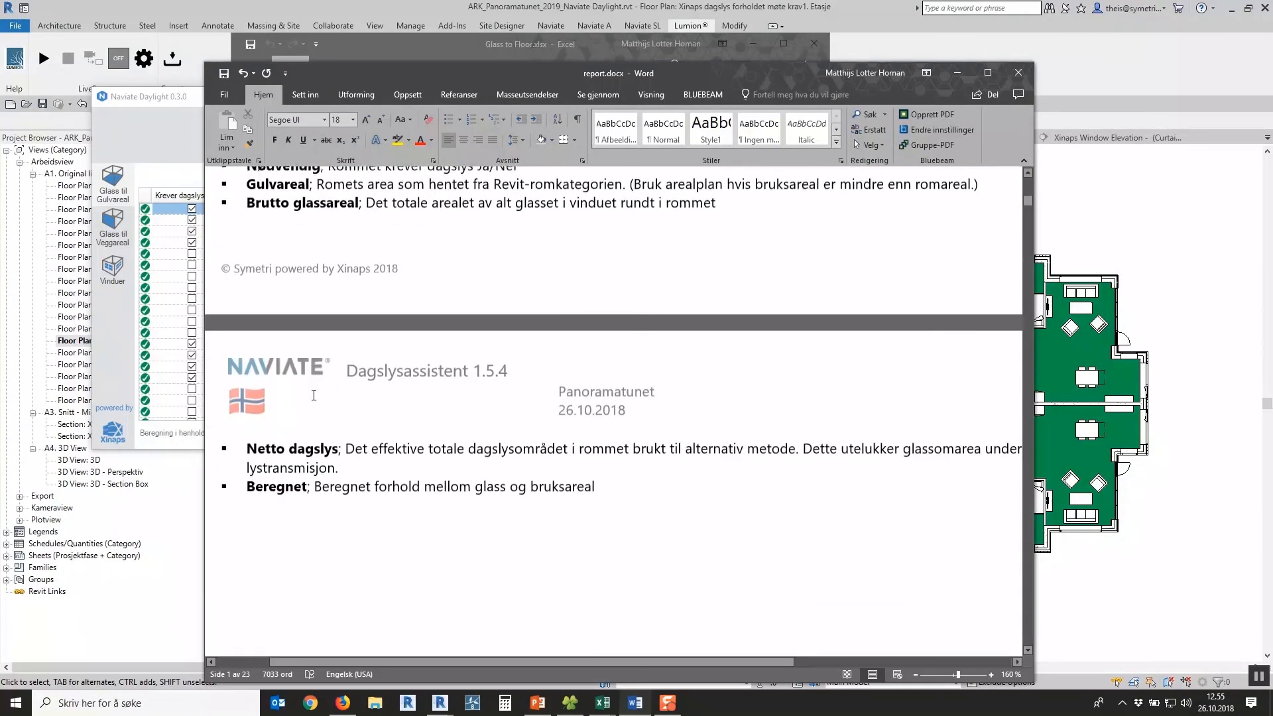
pyautogui.scroll(-10, 314, 396)
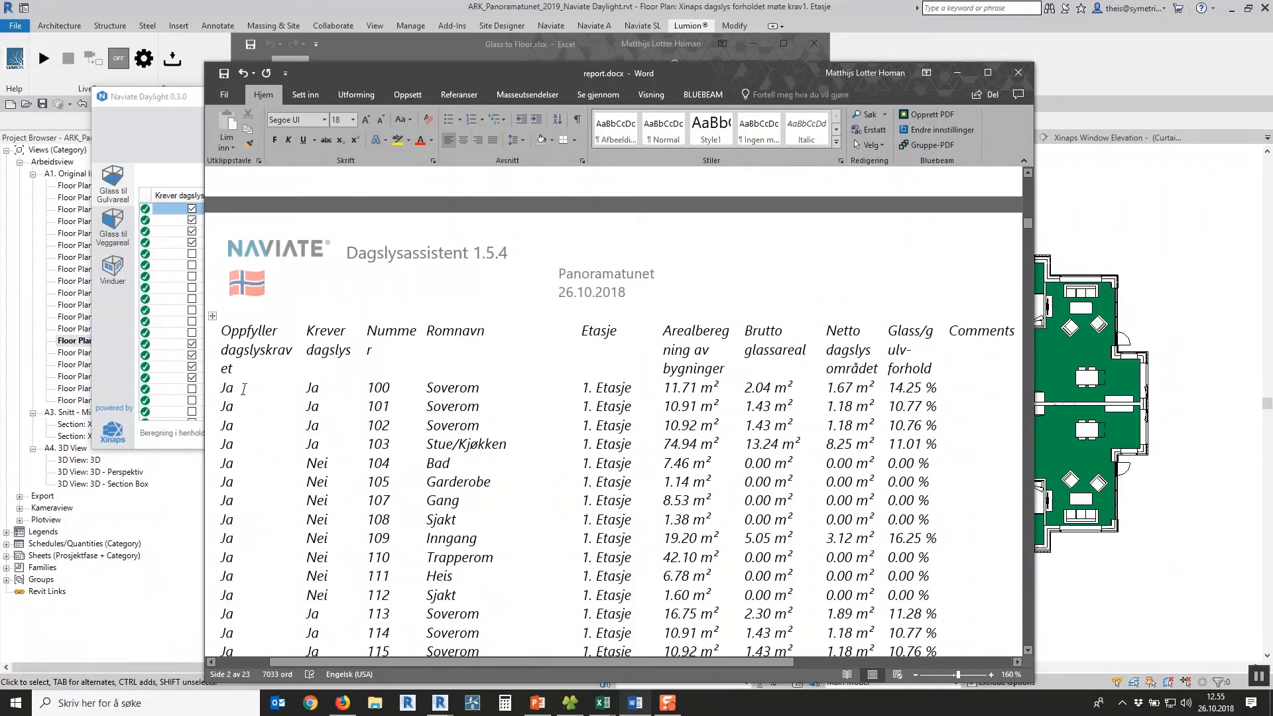
# - Close the Word report and save and close the daylight calculation
pyautogui.scroll(-2, 246, 391)
pyautogui.click(935, 145)
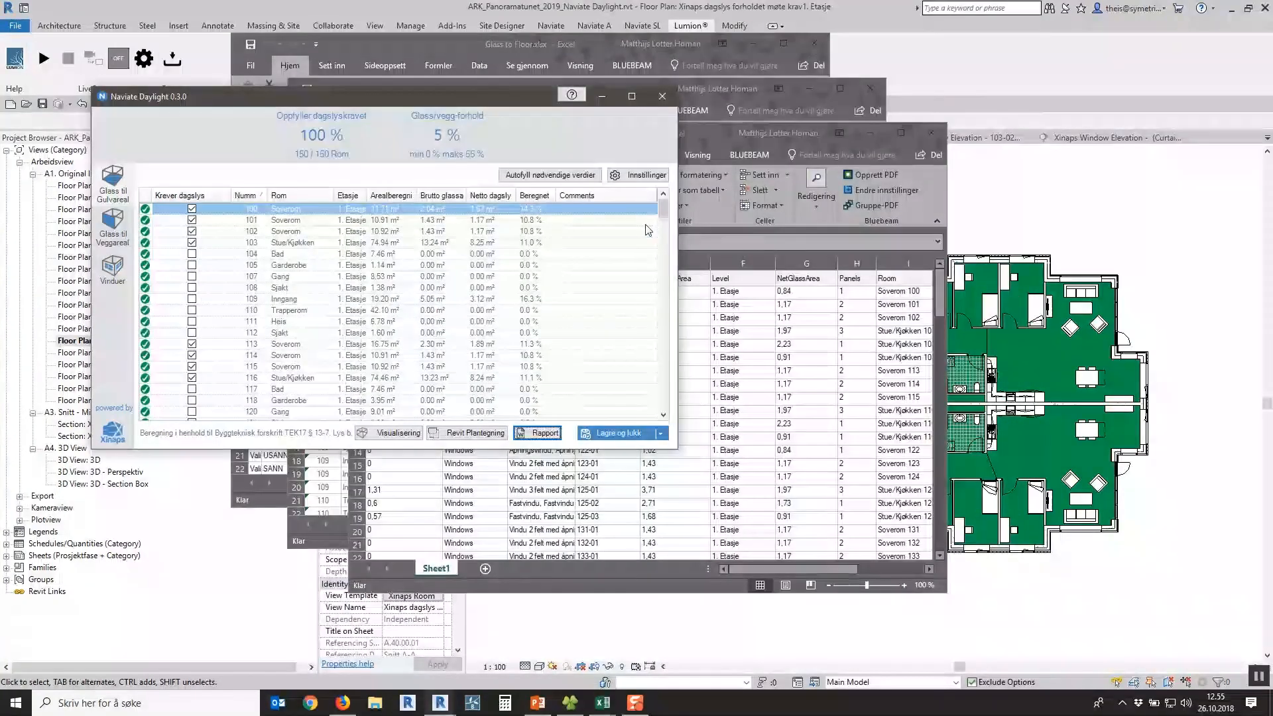
pyautogui.click(620, 438)
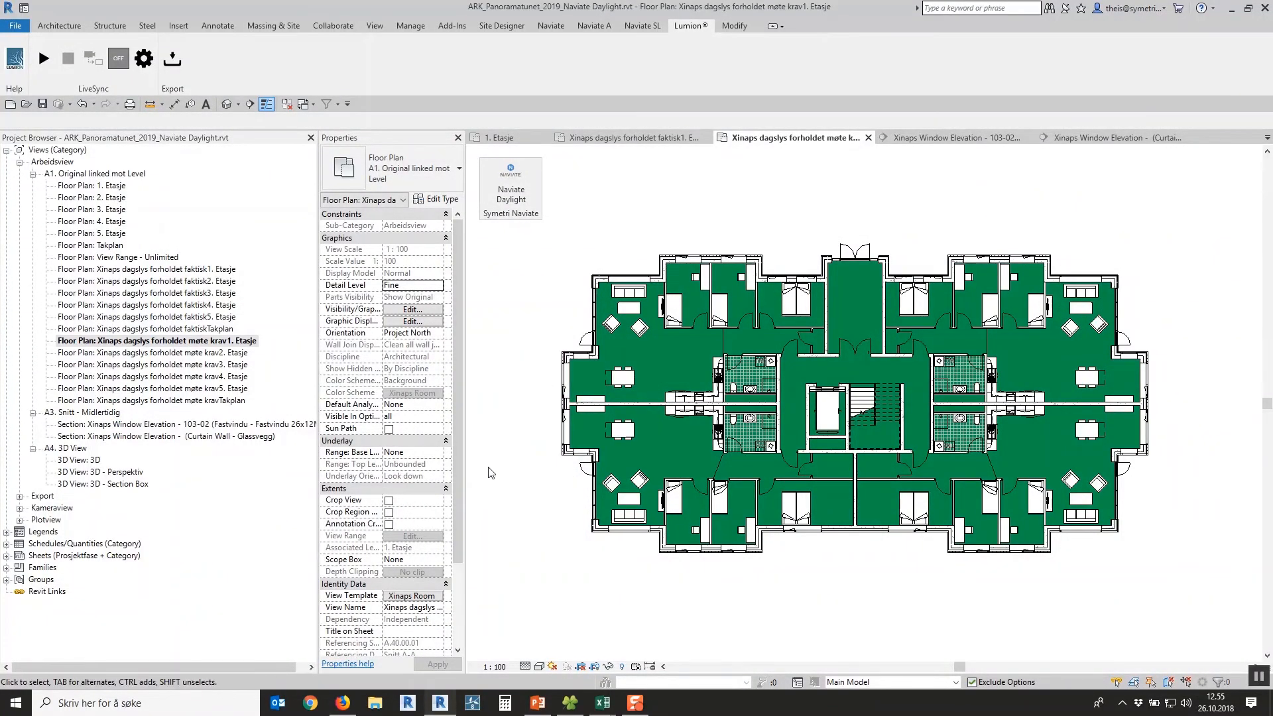
# - Switch to Firefox and view the Xinaps support articles on using Daylight Ratio for LEED EQc8.1 and for NEN 2057
pyautogui.moveTo(342, 709)
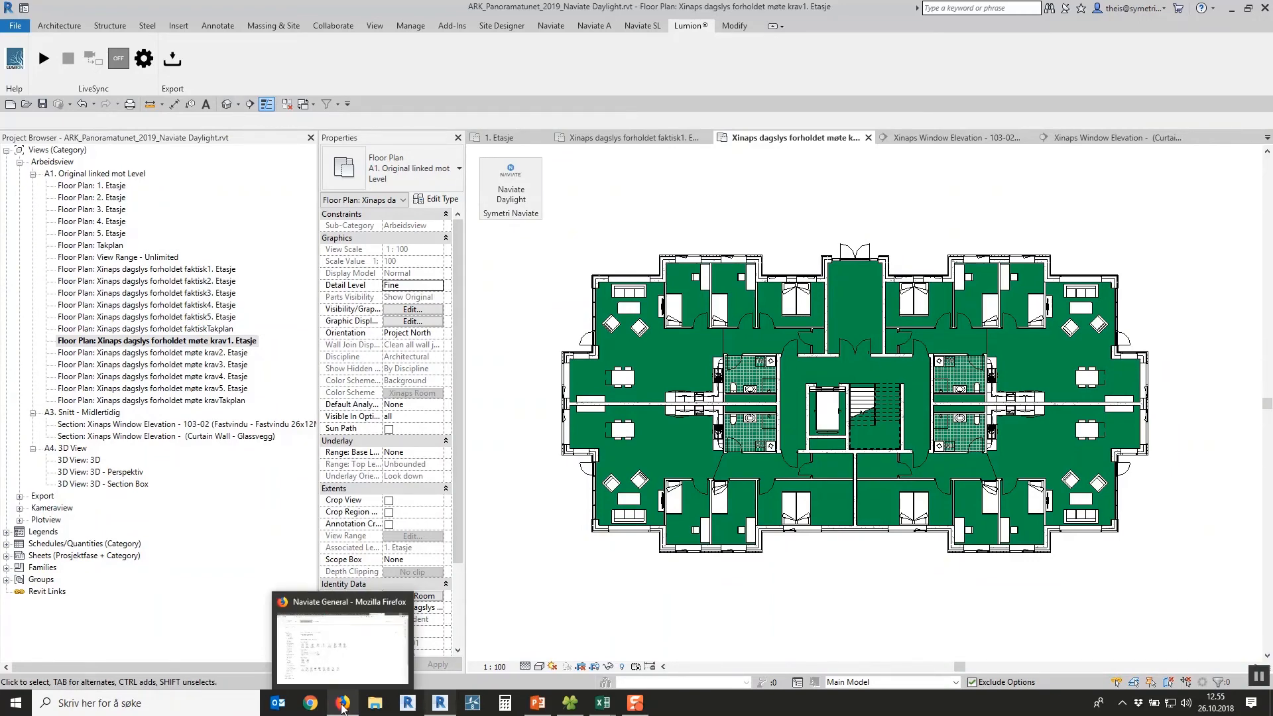
pyautogui.click(342, 708)
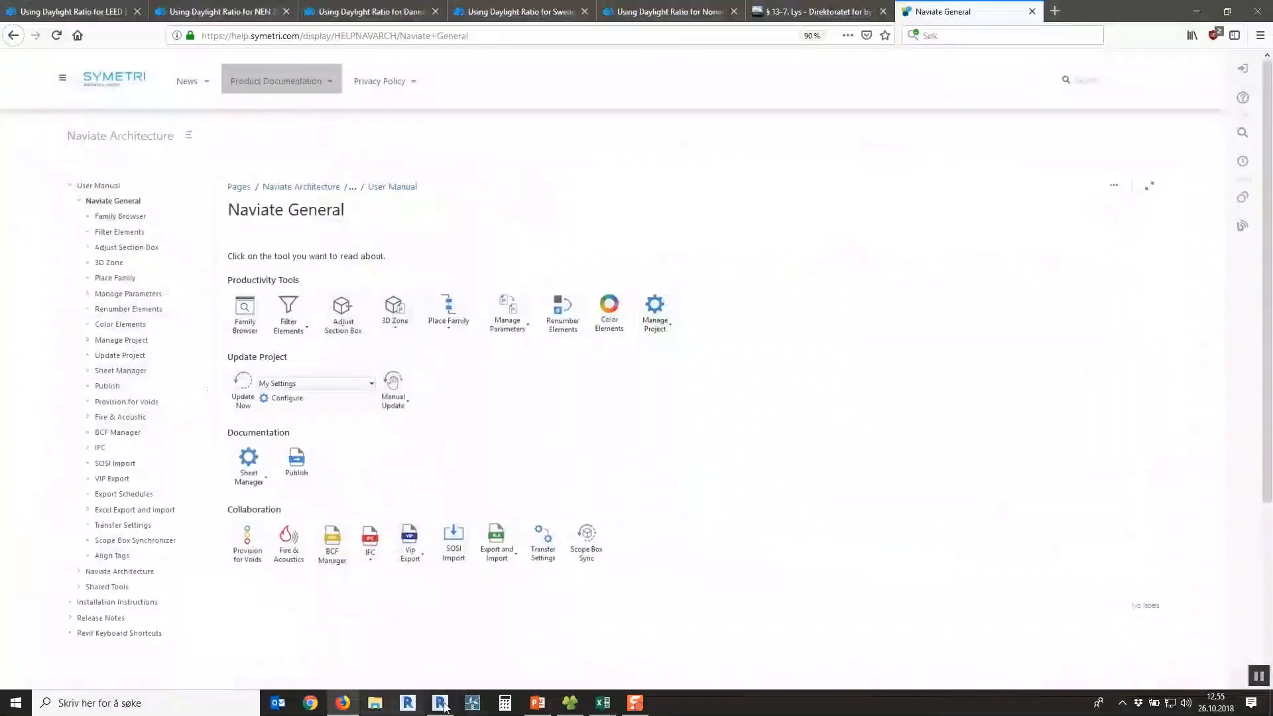
pyautogui.click(38, 10)
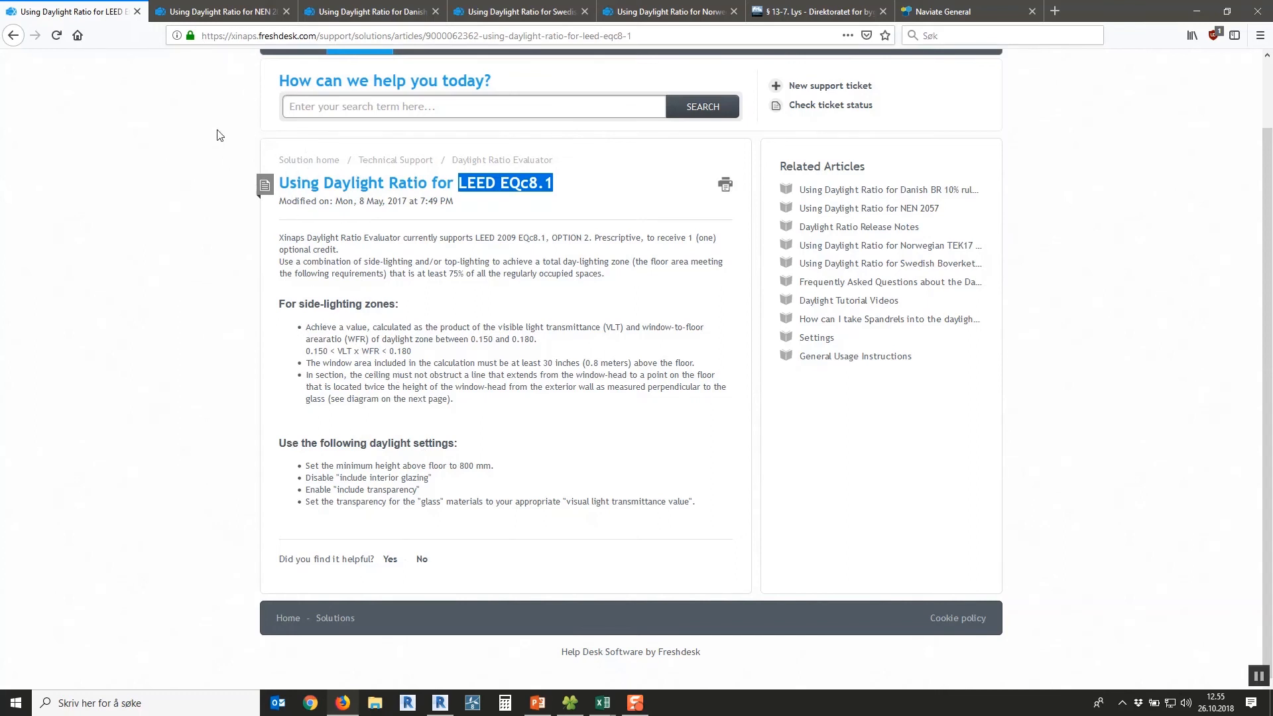
pyautogui.click(958, 14)
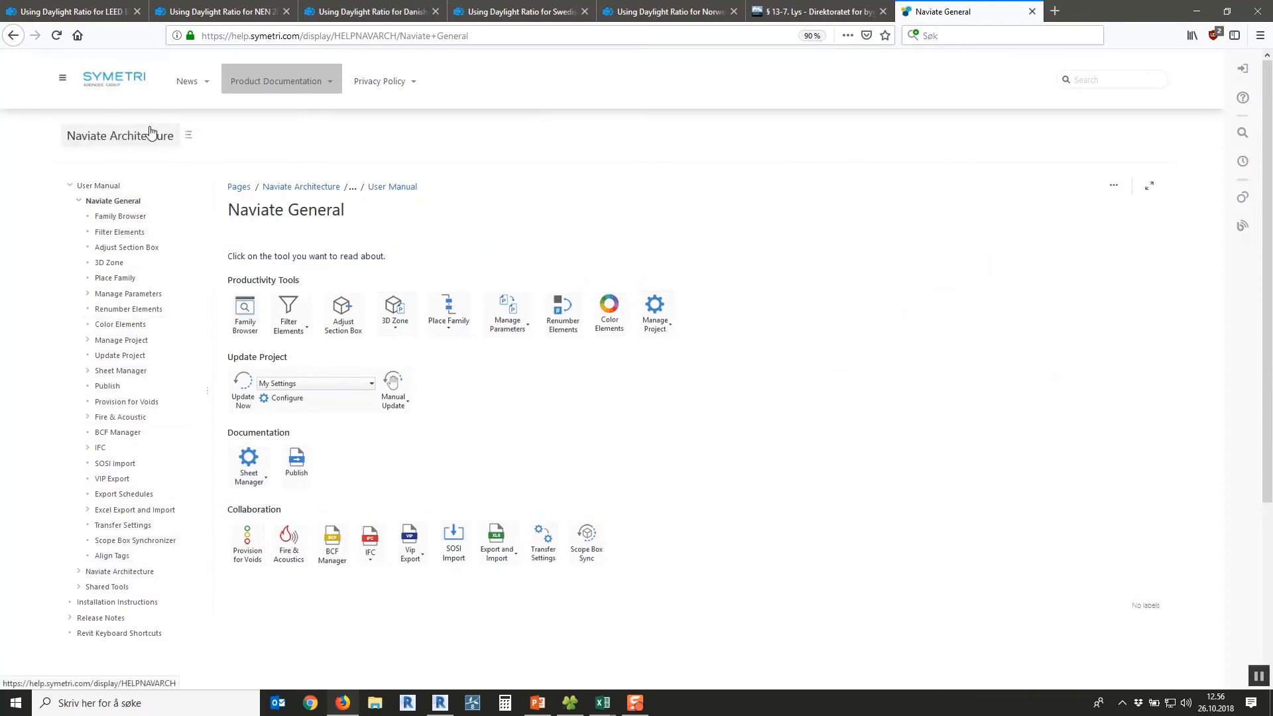
pyautogui.click(81, 14)
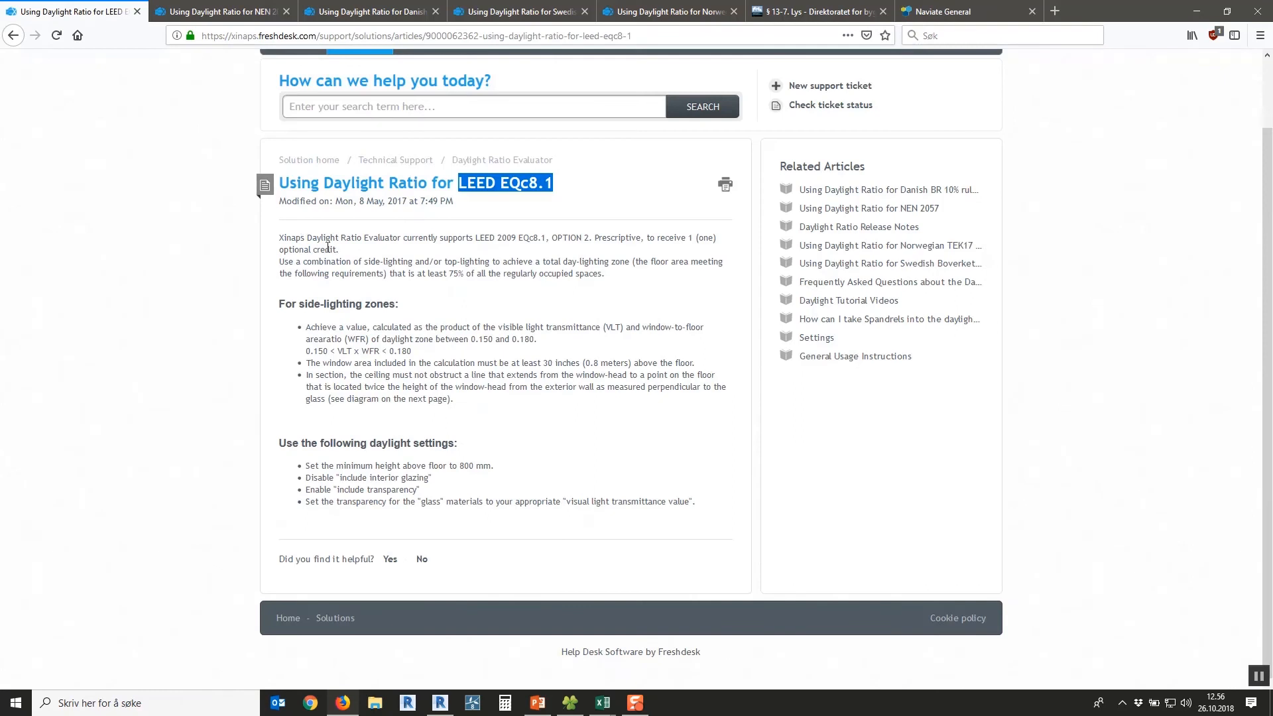
pyautogui.click(217, 17)
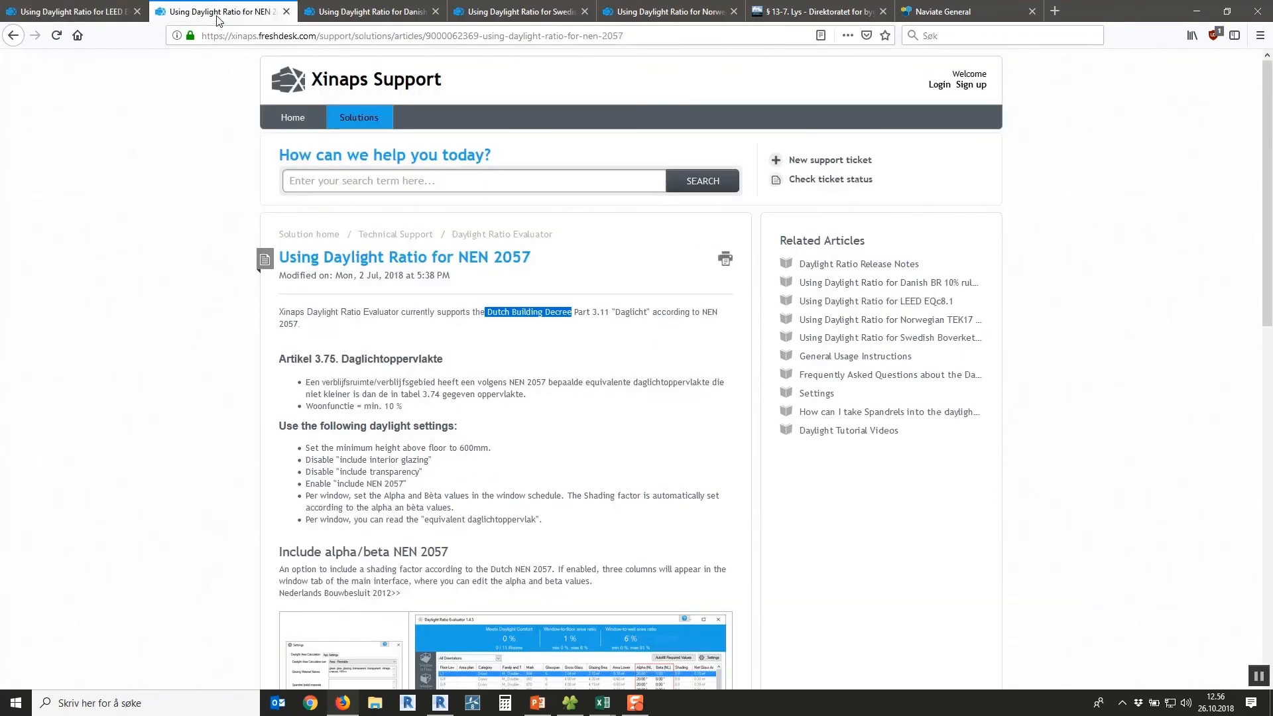
# - Examine the article on the Danish BR 10% daylight rule, including its calculation factors, shading example diagrams and application settings
pyautogui.click(351, 13)
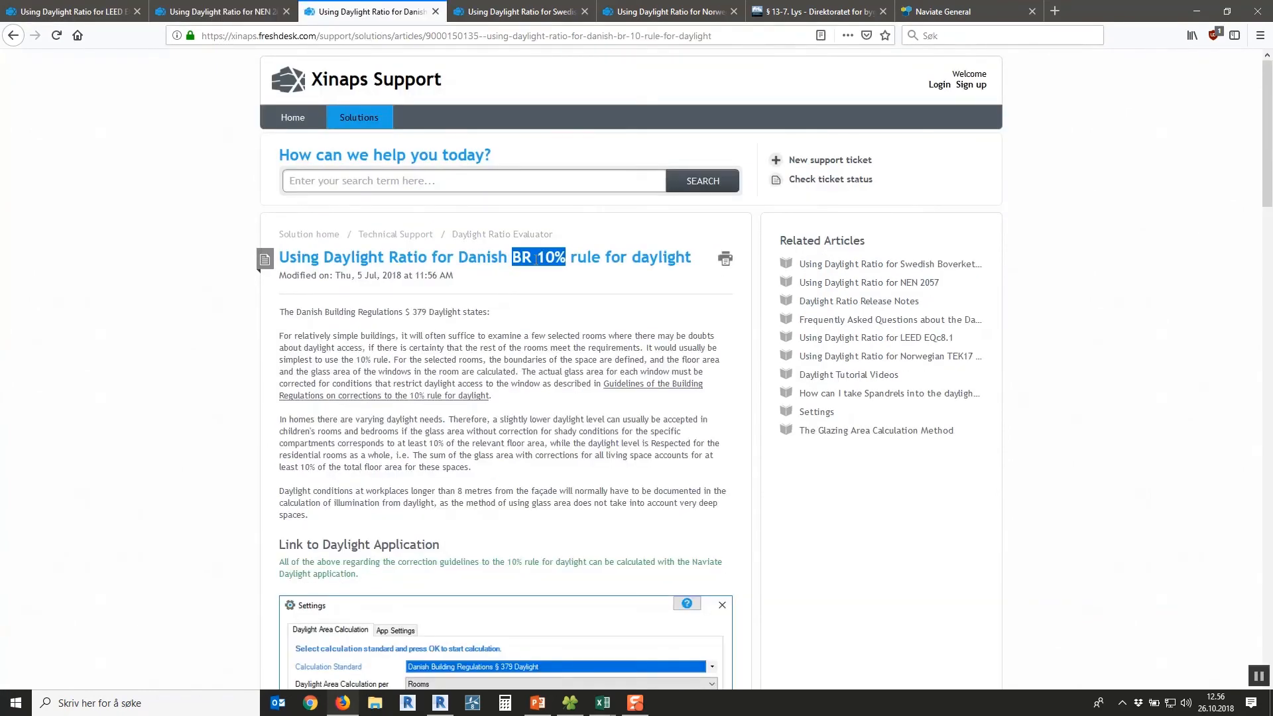
pyautogui.scroll(-1, 194, 401)
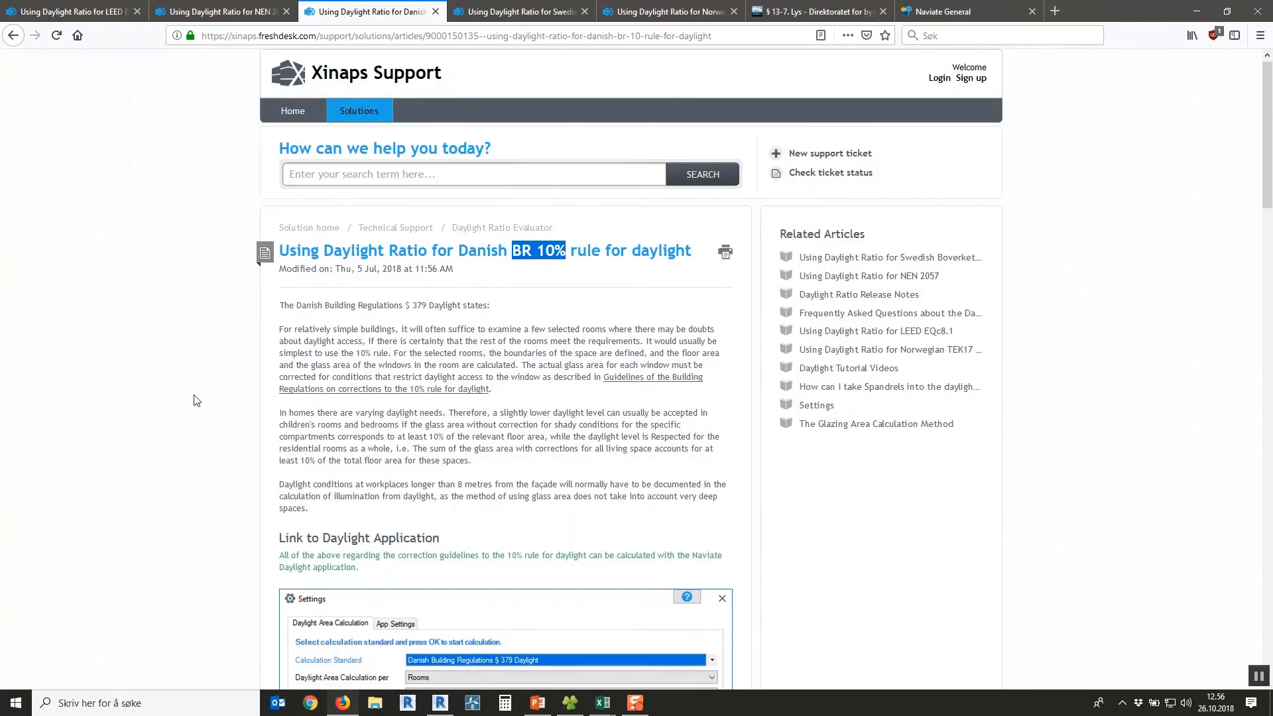
pyautogui.scroll(-15, 195, 400)
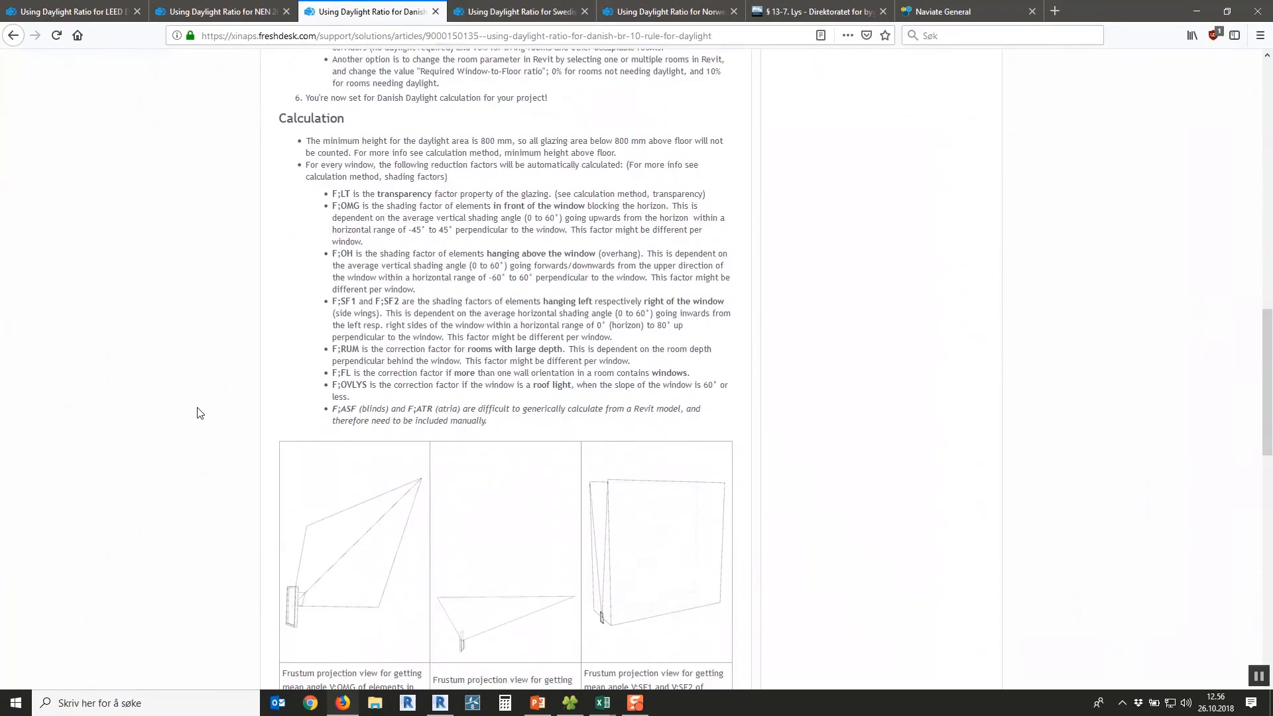
pyautogui.scroll(-4, 475, 486)
pyautogui.scroll(-2, 223, 406)
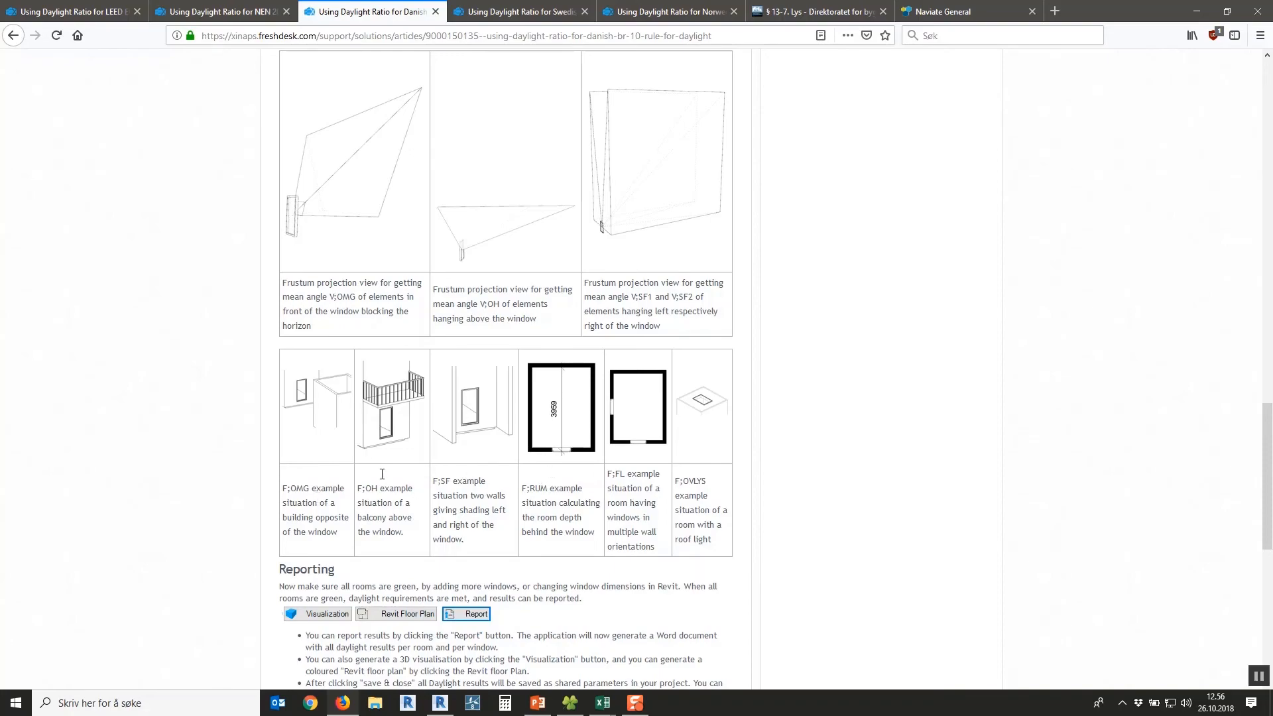
pyautogui.scroll(20, 382, 474)
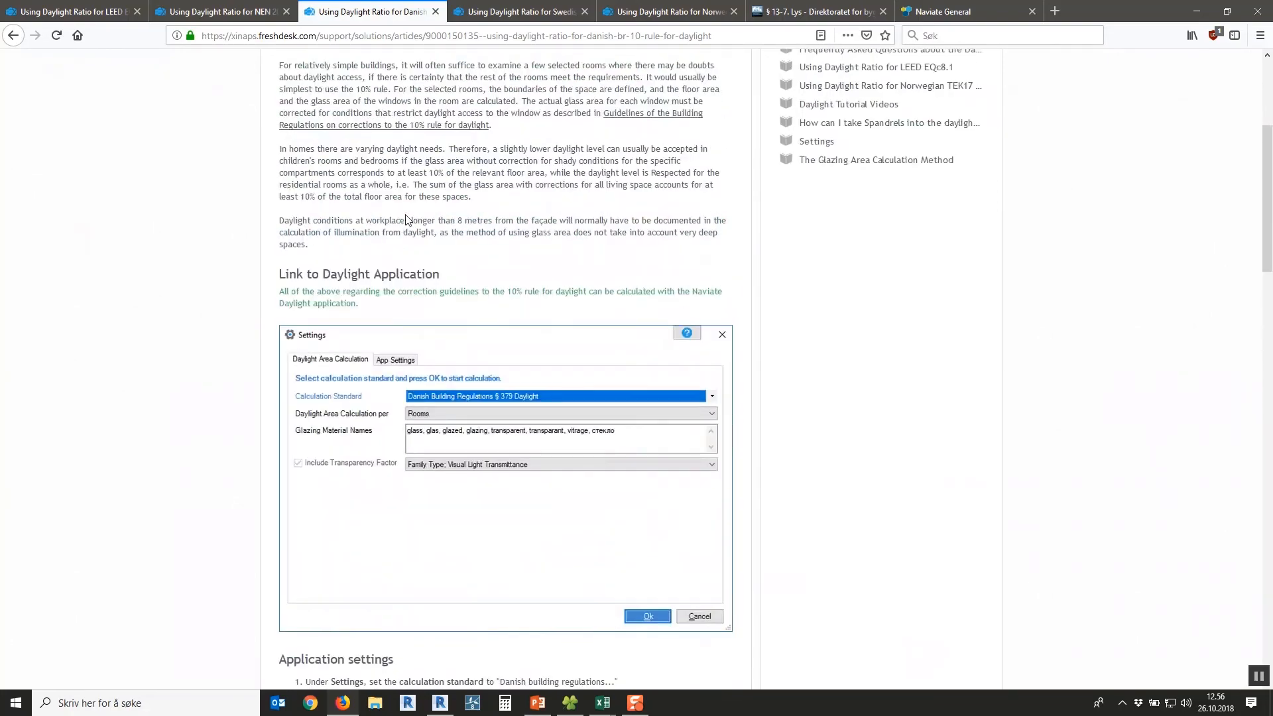
pyautogui.scroll(4, 405, 218)
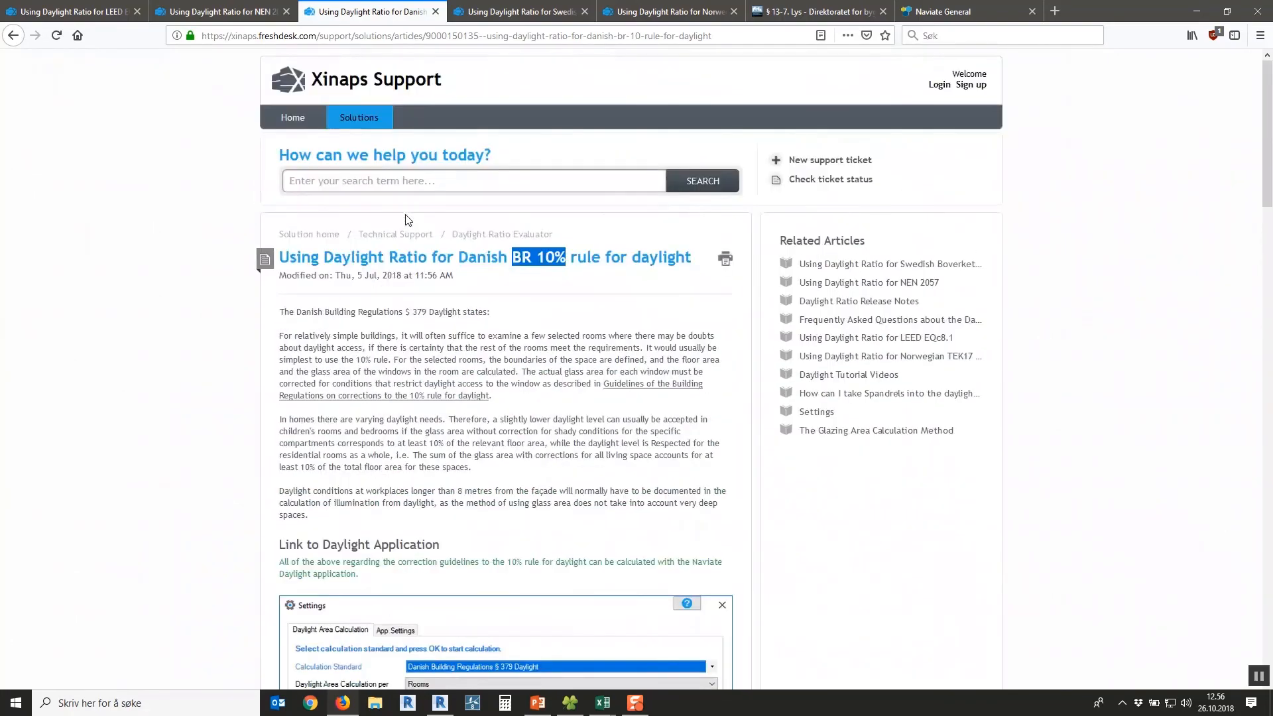
# - Examine the article on the Swedish Boverket SS 914201 standard and highlight the mention of the Naviate Daylight application
pyautogui.click(518, 13)
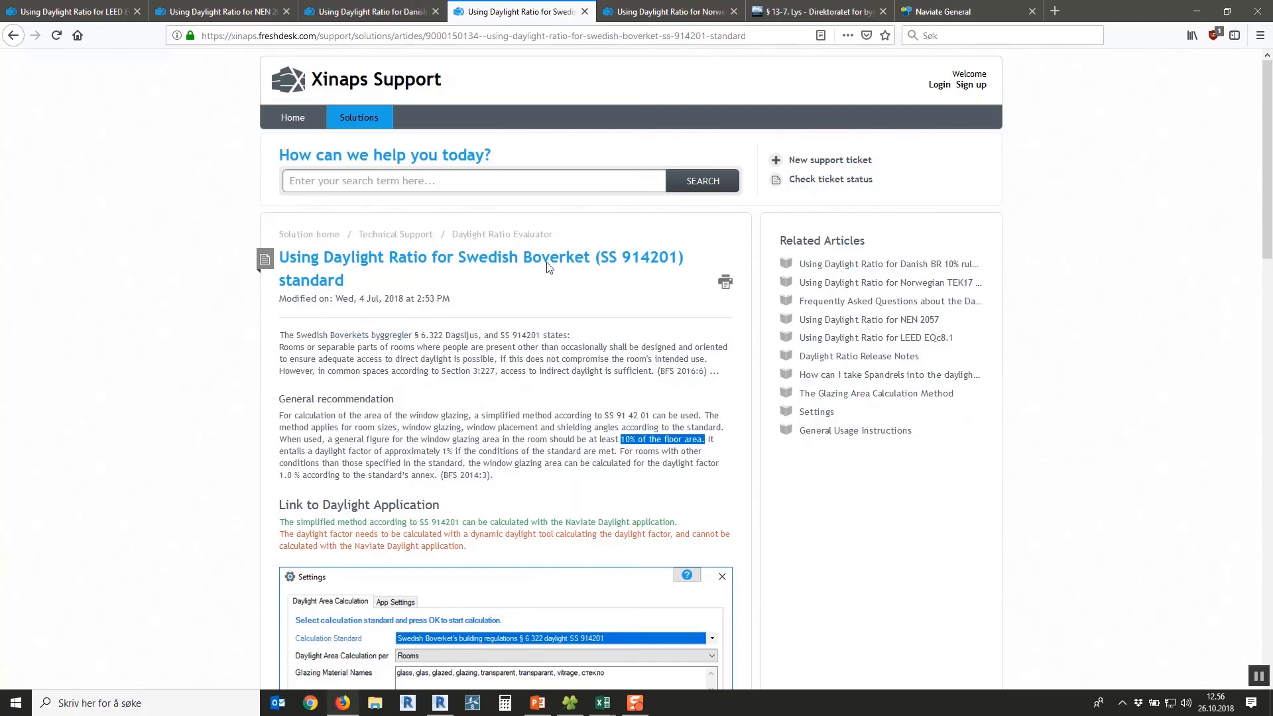
pyautogui.scroll(-2, 435, 339)
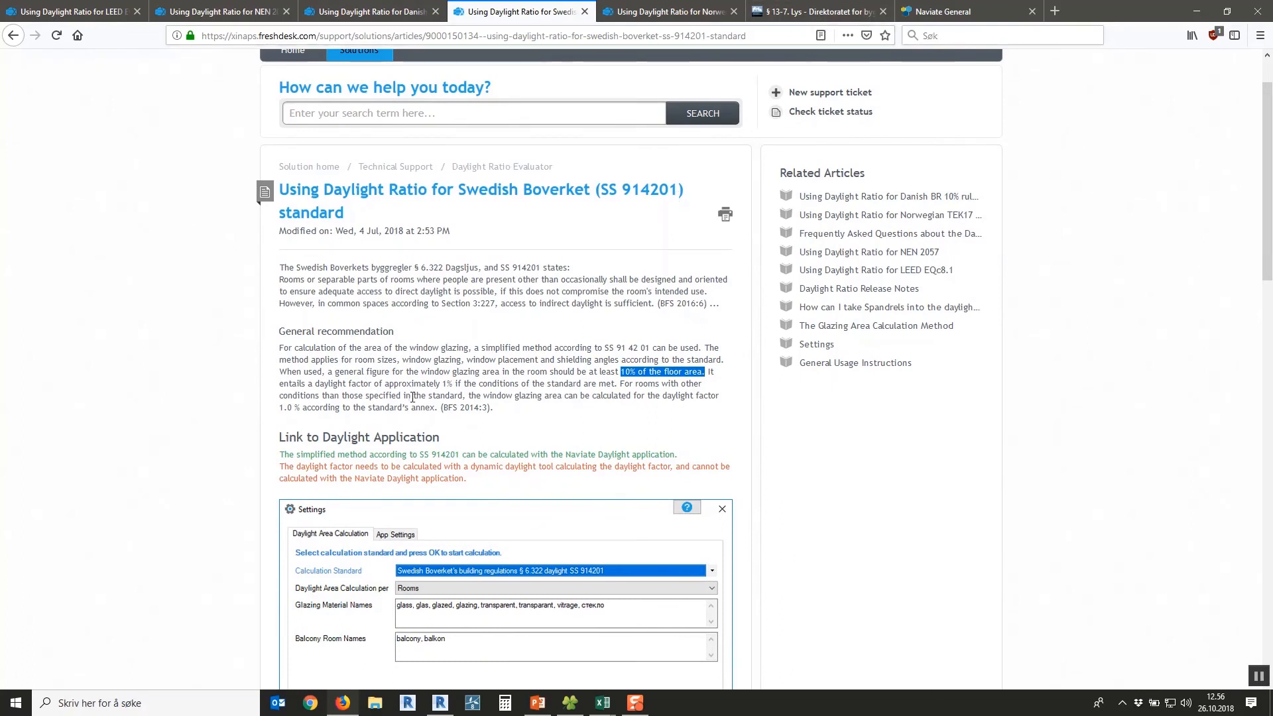
pyautogui.scroll(-2, 415, 425)
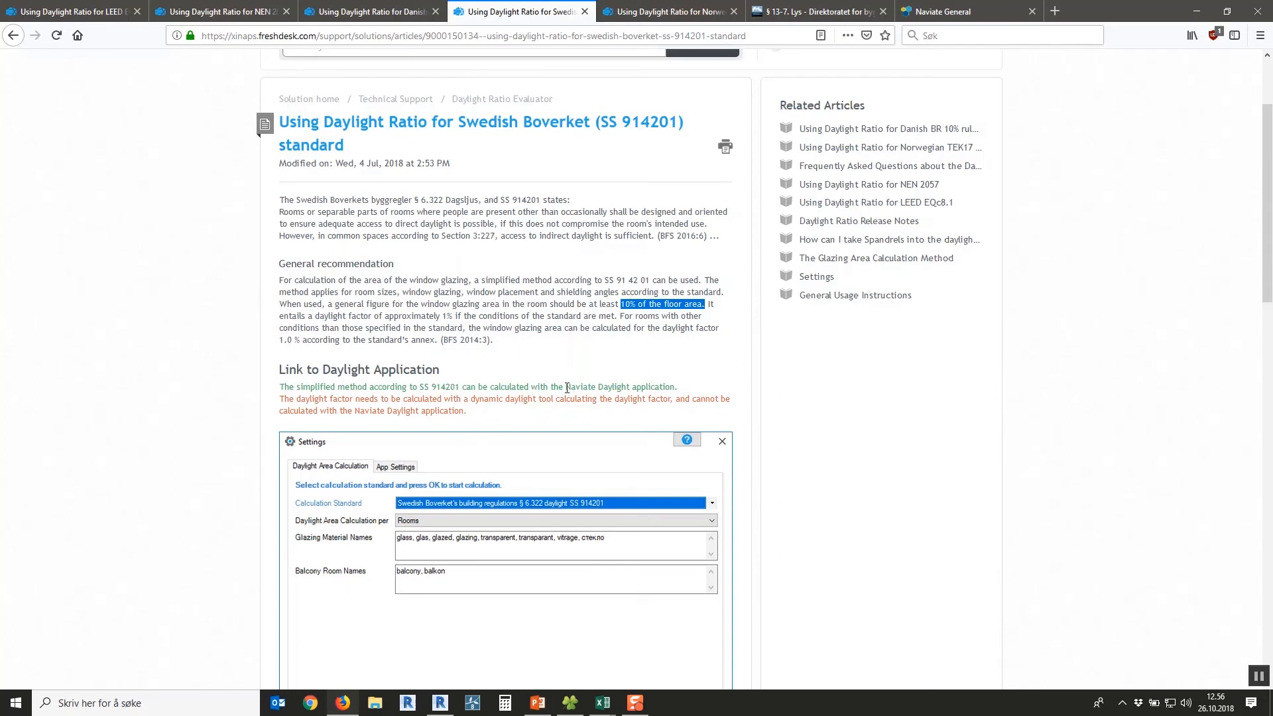
pyautogui.moveTo(565, 386); pyautogui.dragTo(680, 390)
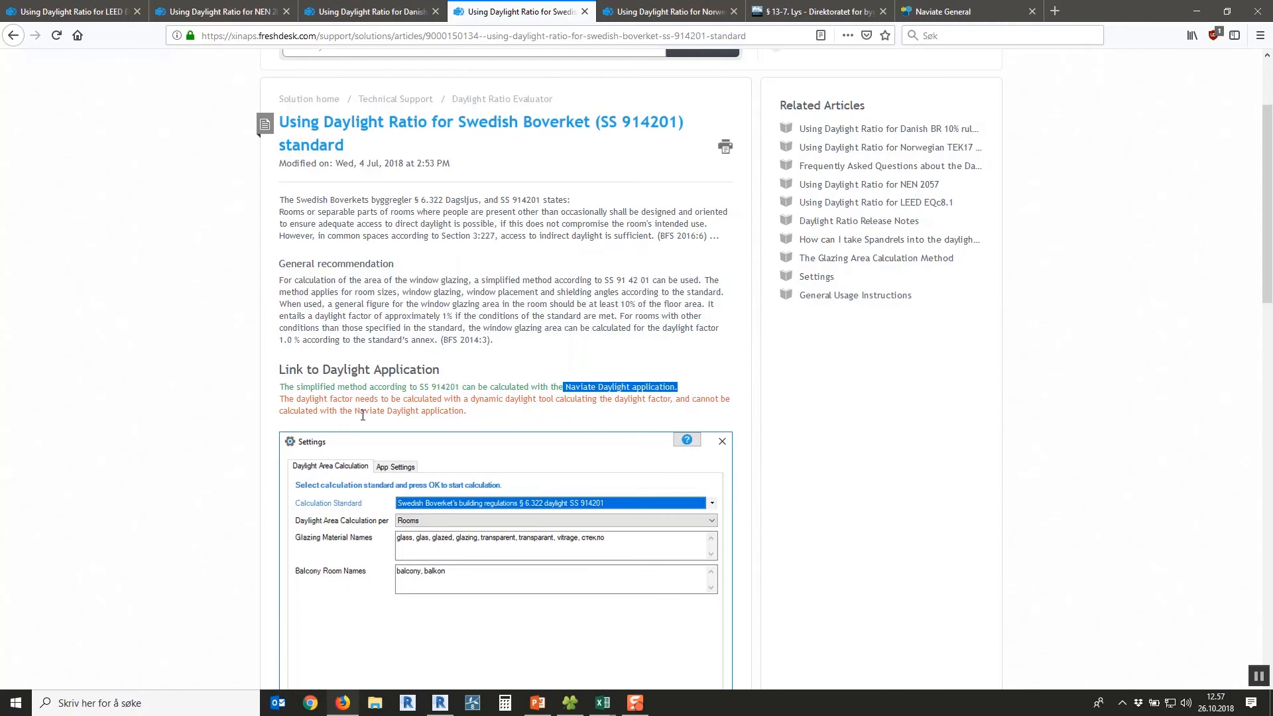
# - View the Norwegian TEK17 article, then expand the second-paragraph guidance on the official § 13-7 Lys page and highlight "boenhet" in point b
pyautogui.click(650, 14)
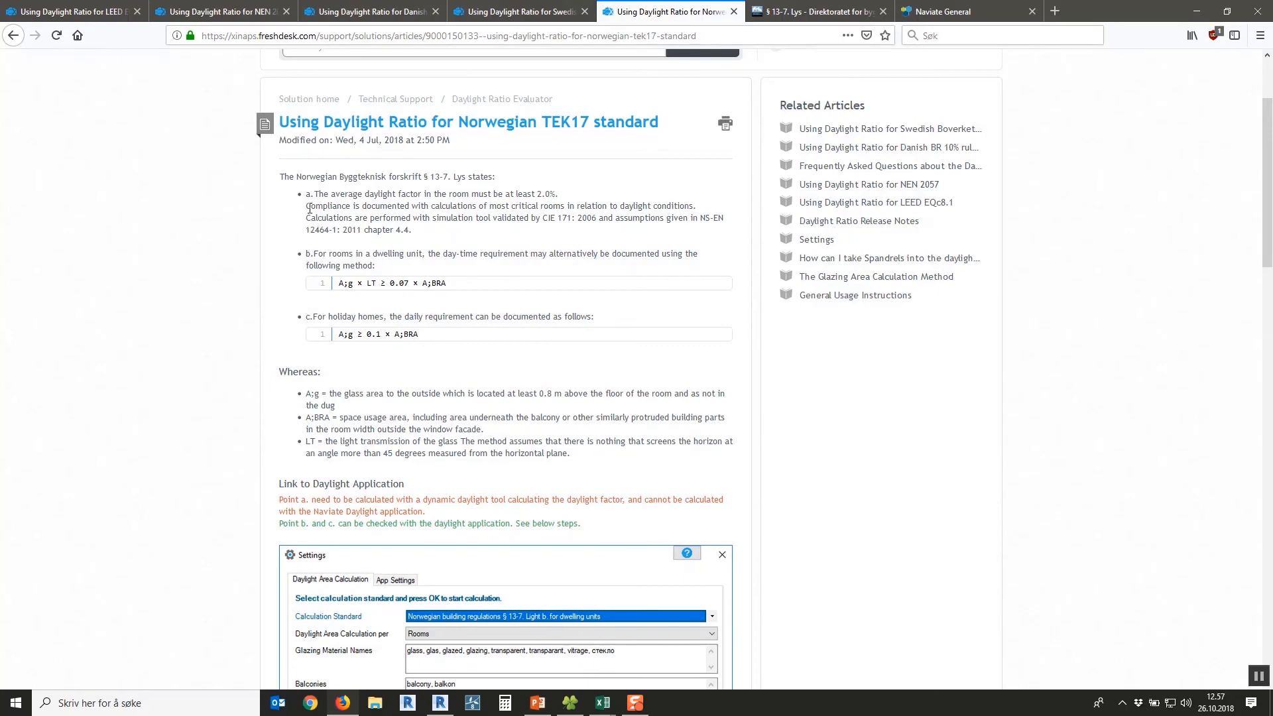
pyautogui.click(825, 13)
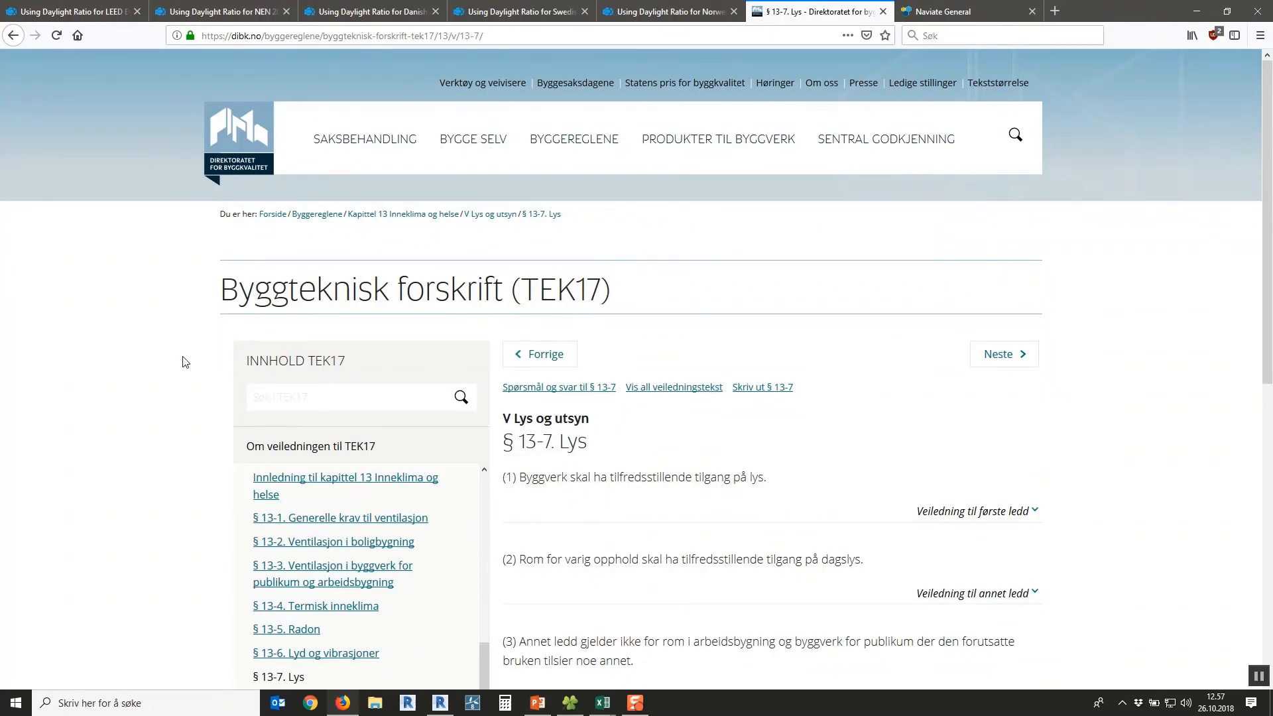
pyautogui.scroll(-3, 796, 451)
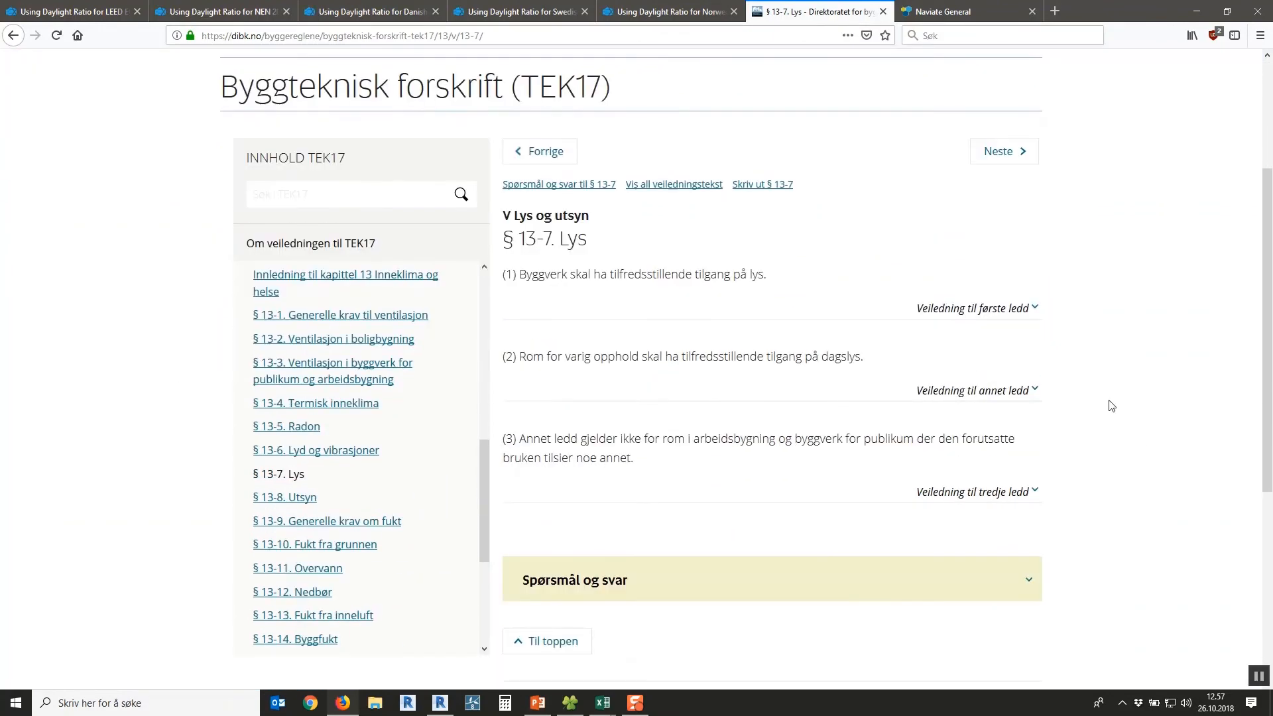
pyautogui.click(961, 391)
pyautogui.scroll(-5, 642, 404)
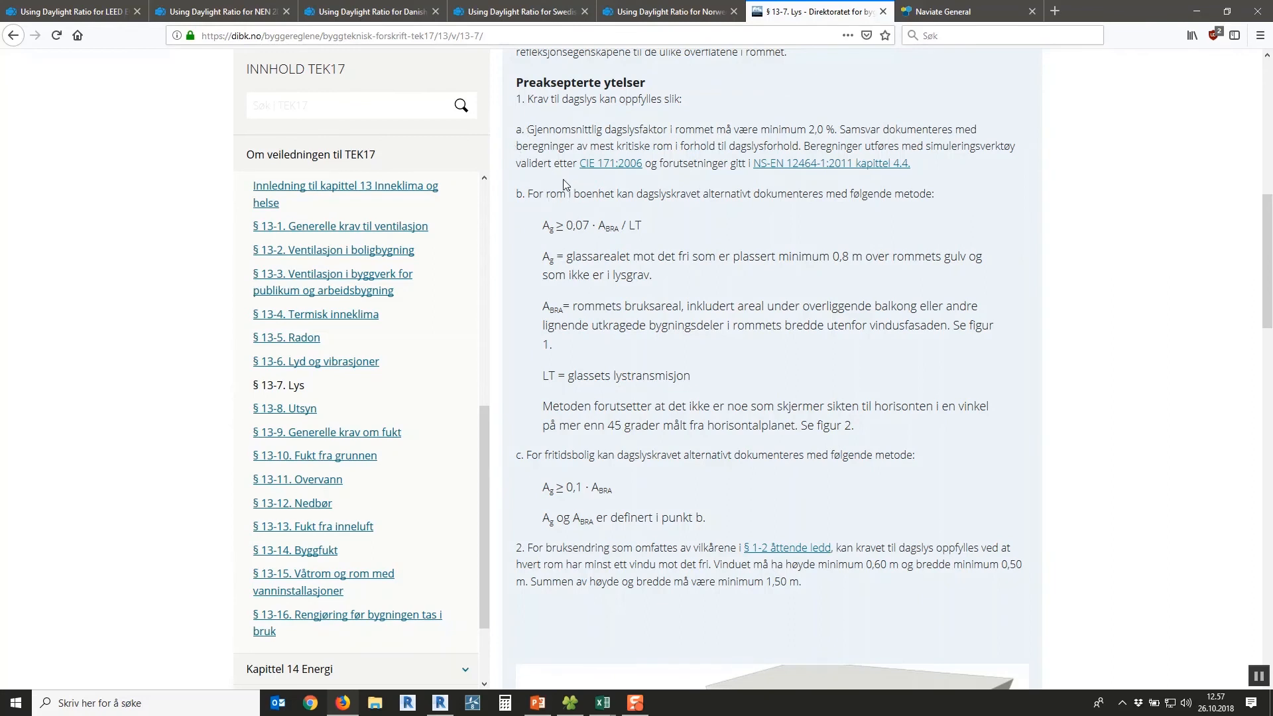
pyautogui.moveTo(574, 194); pyautogui.dragTo(618, 195)
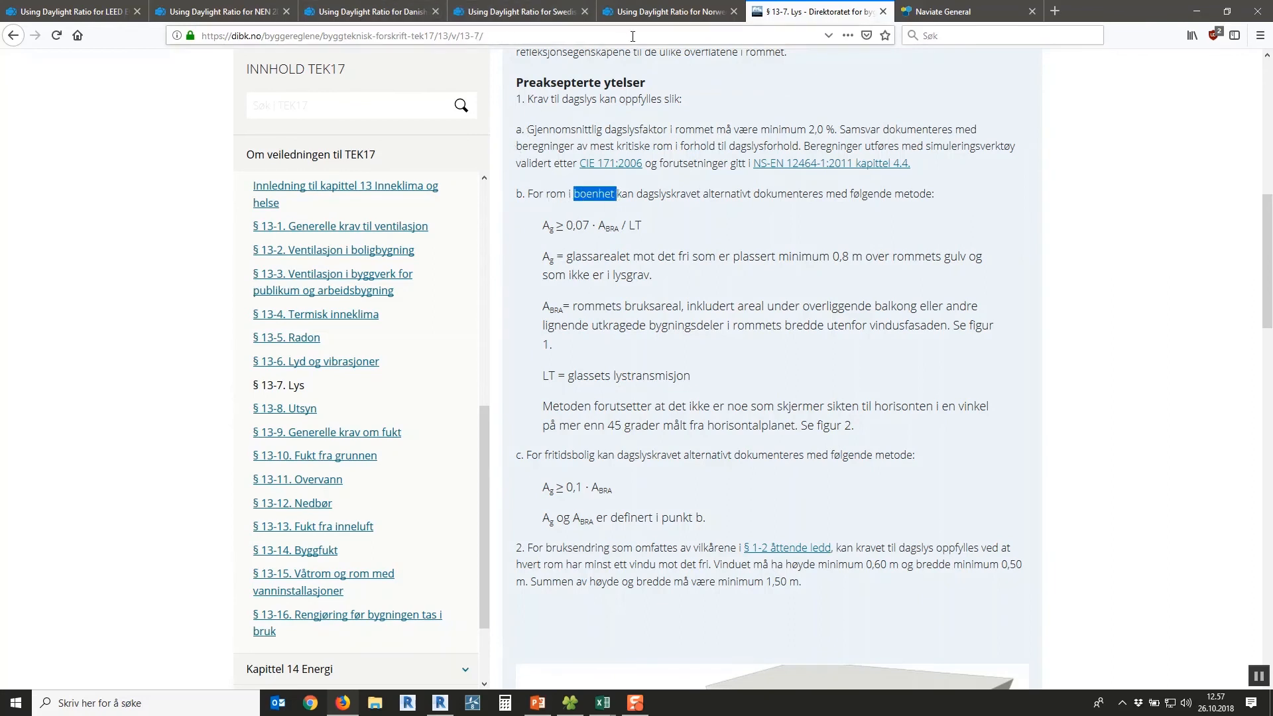
# - Compare the Norwegian TEK17 article with the official regulation, highlighting "dwelling unit" in point b and "holiday homes" in point c
pyautogui.click(658, 14)
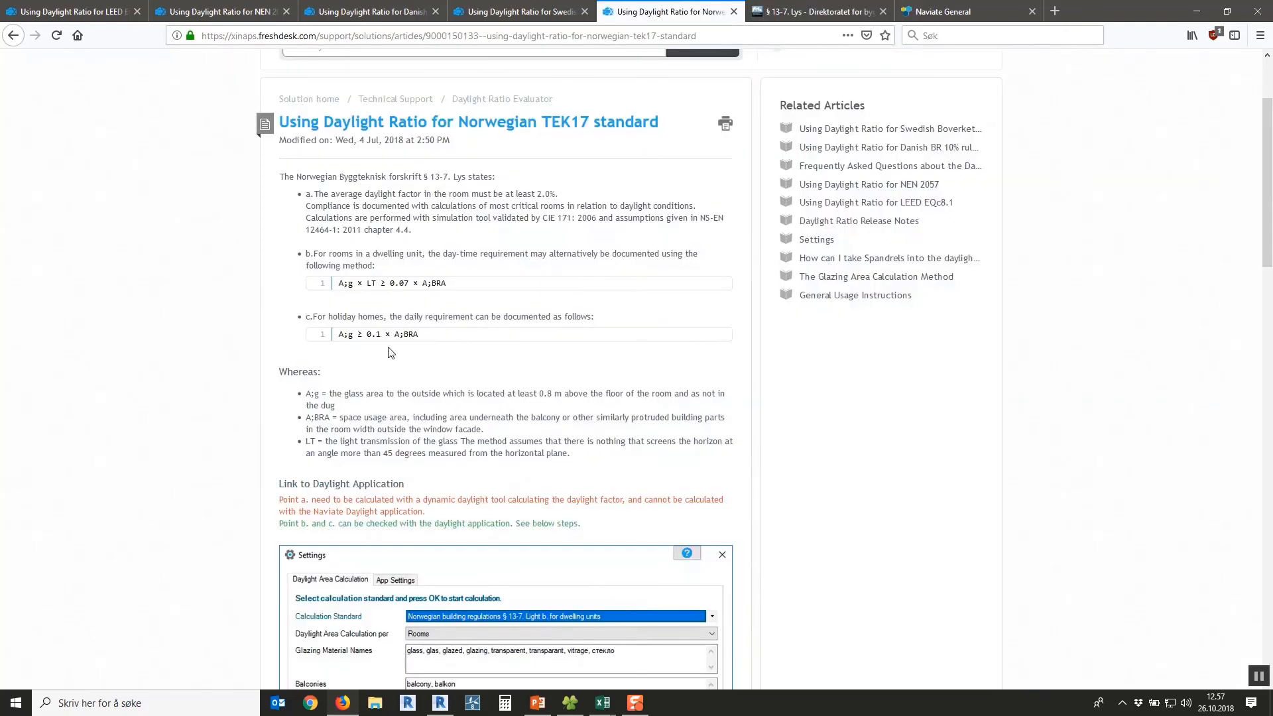
pyautogui.moveTo(375, 253); pyautogui.dragTo(420, 256)
pyautogui.click(801, 17)
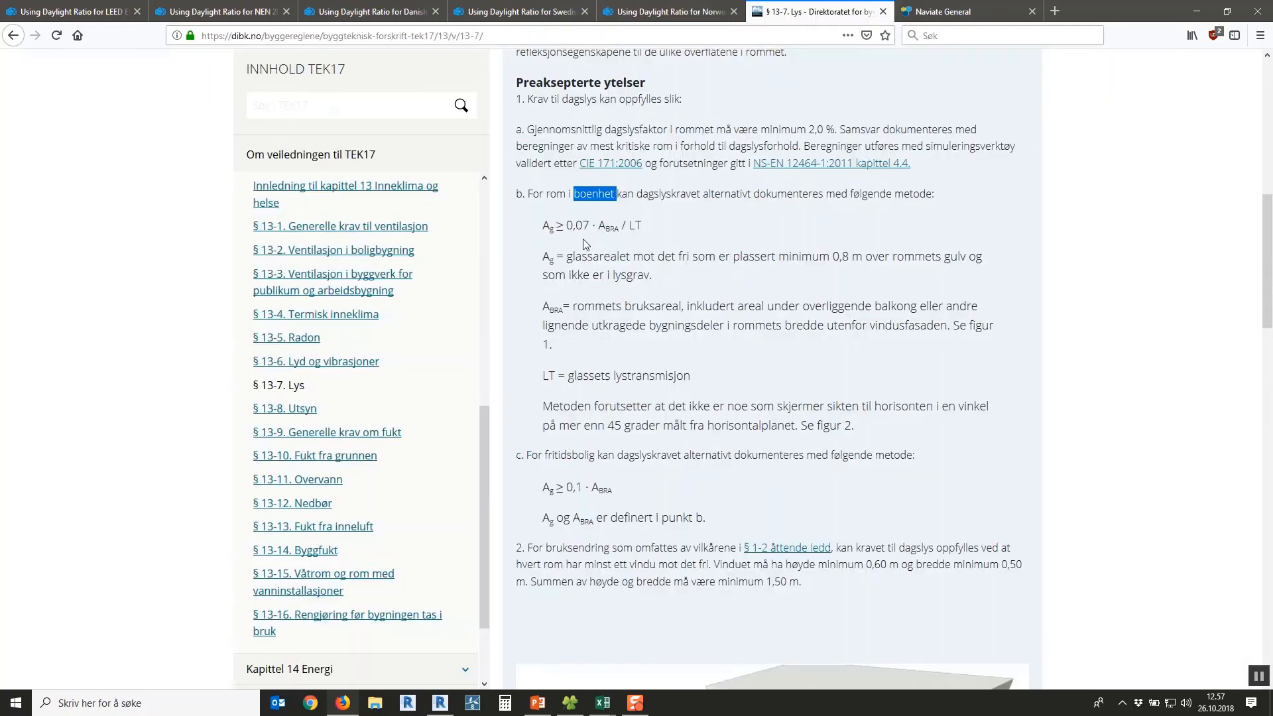
pyautogui.click(674, 13)
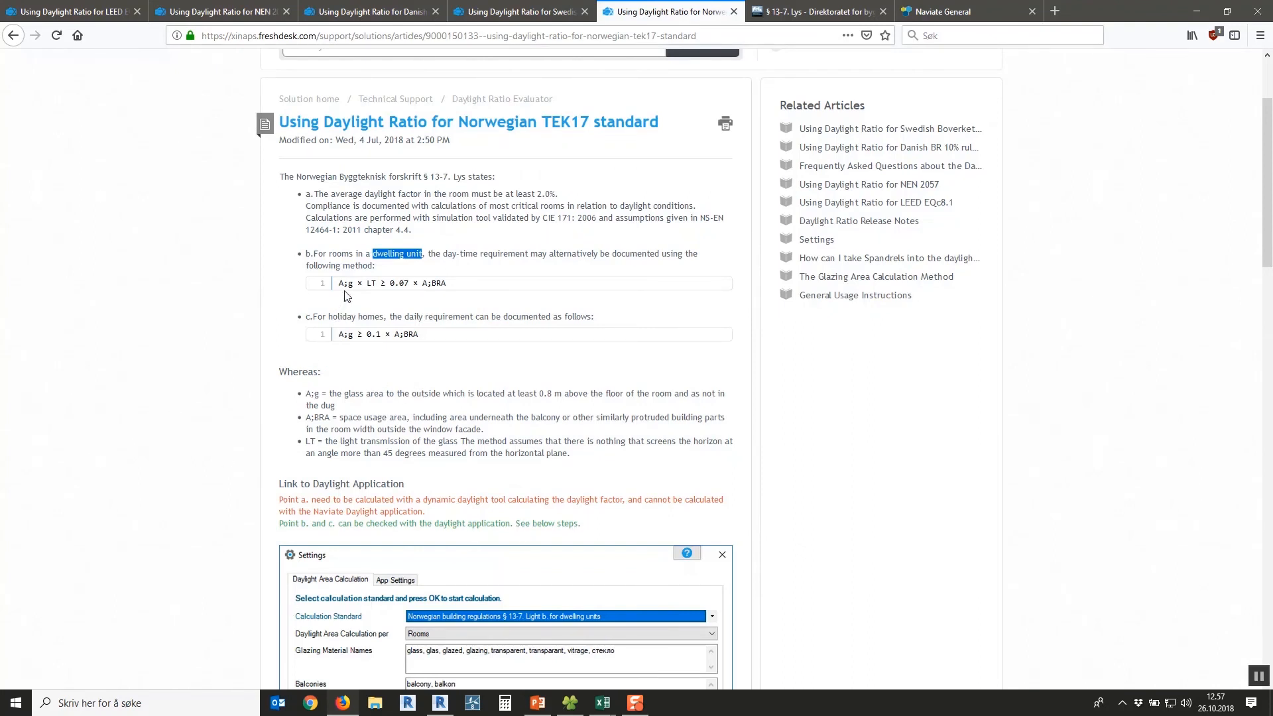
pyautogui.click(331, 316)
pyautogui.moveTo(330, 317)
pyautogui.mouseDown()
pyautogui.moveTo(380, 319)
pyautogui.moveTo(326, 317)
pyautogui.mouseUp()
pyautogui.scroll(-2, 456, 333)
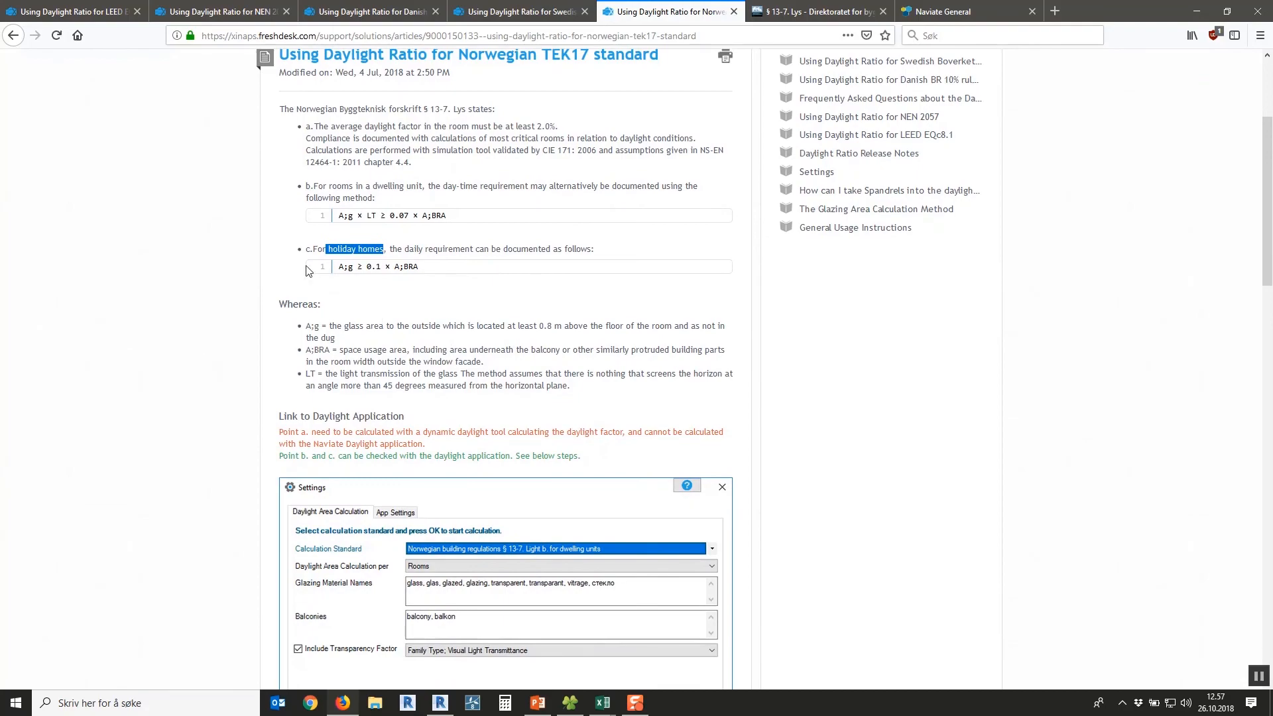
# - Look over the official § 13-7 Lys guidance again and switch back to the floor plan in Revit
pyautogui.click(825, 12)
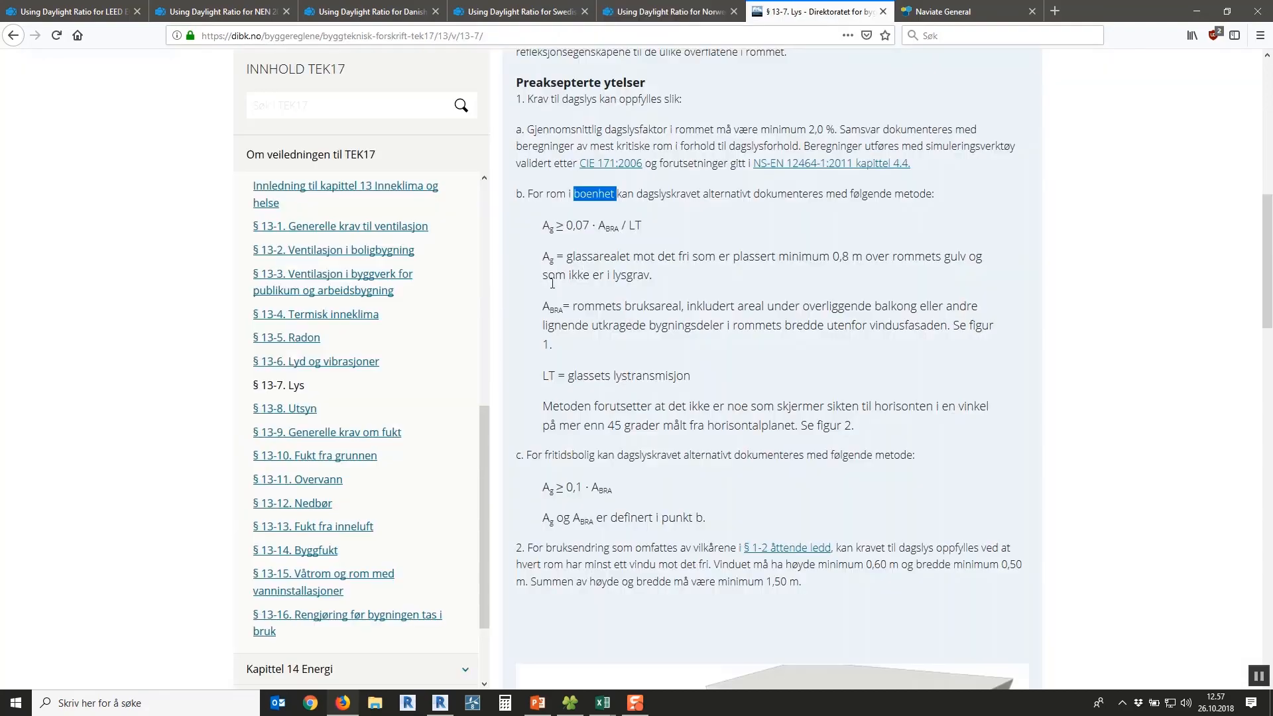
pyautogui.scroll(8, 553, 283)
pyautogui.scroll(-4, 613, 349)
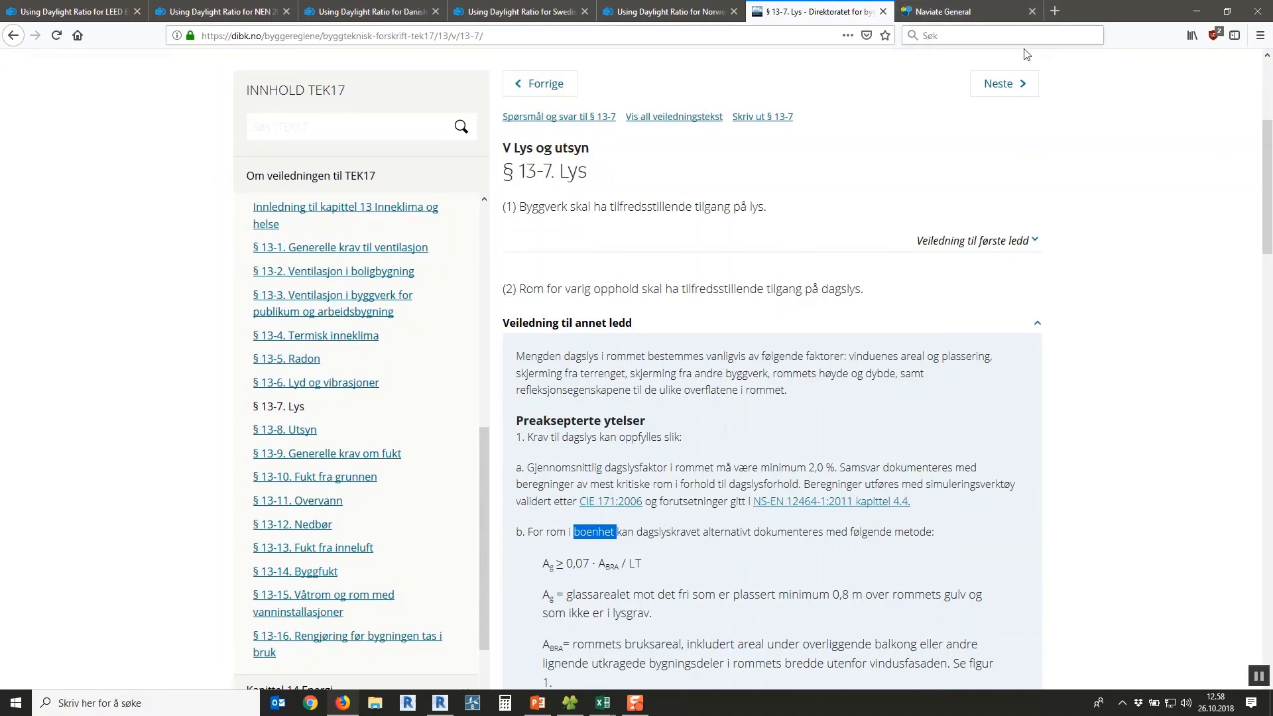
pyautogui.click(1197, 11)
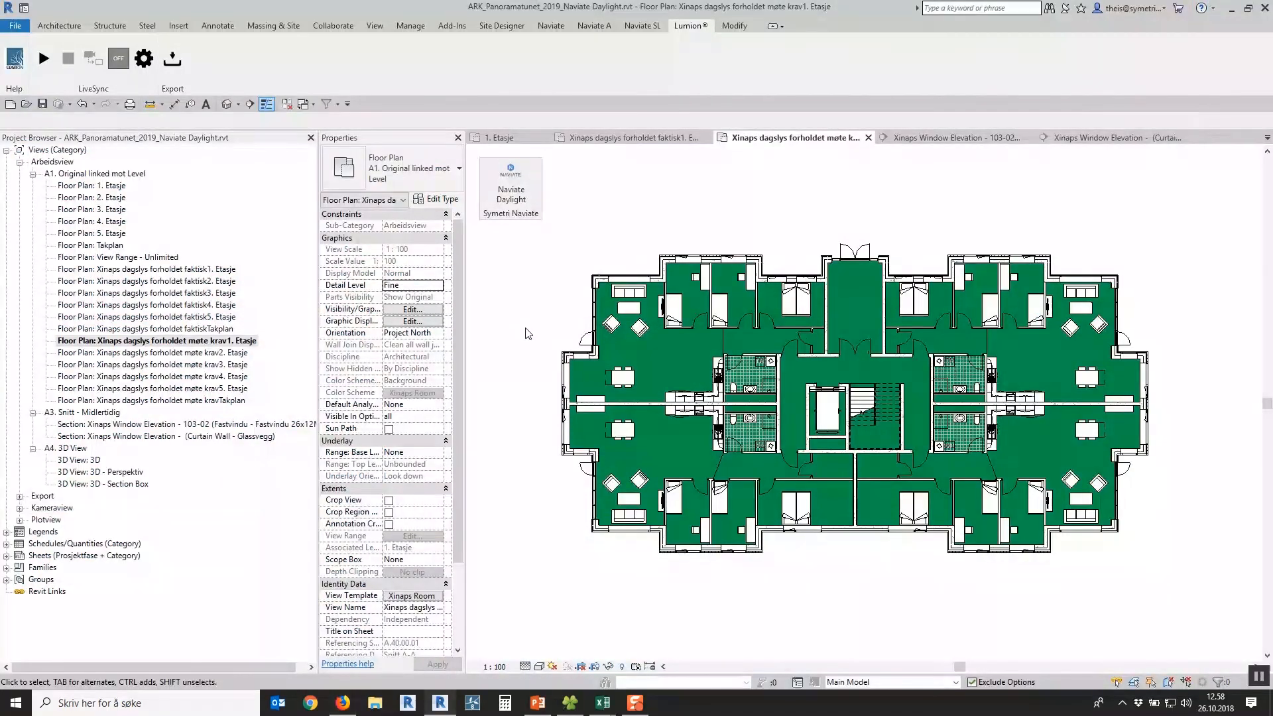